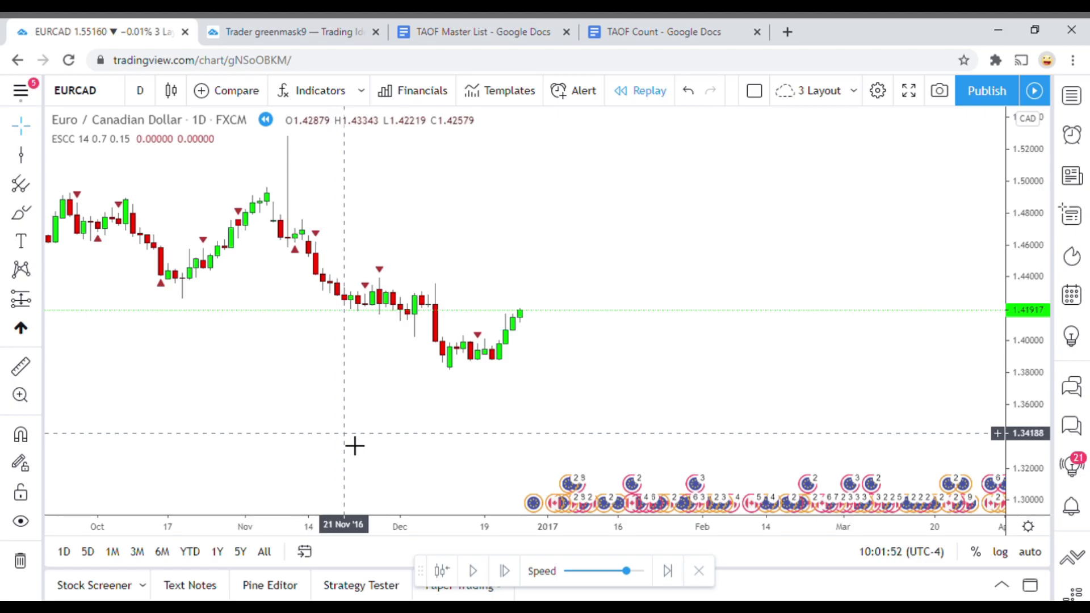
# Check the TAOF Count doc tally (125 indicators tested, 51 winners), then return to the EURCAD chart.
pyautogui.click(653, 31)
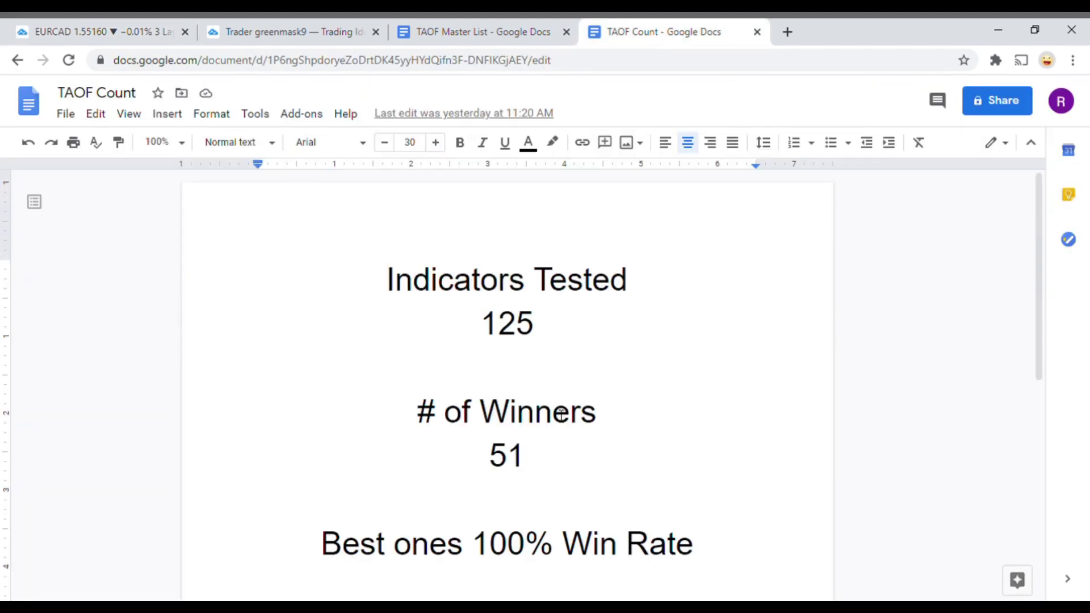
pyautogui.moveTo(1034, 264); pyautogui.dragTo(1040, 292)
pyautogui.click(518, 559)
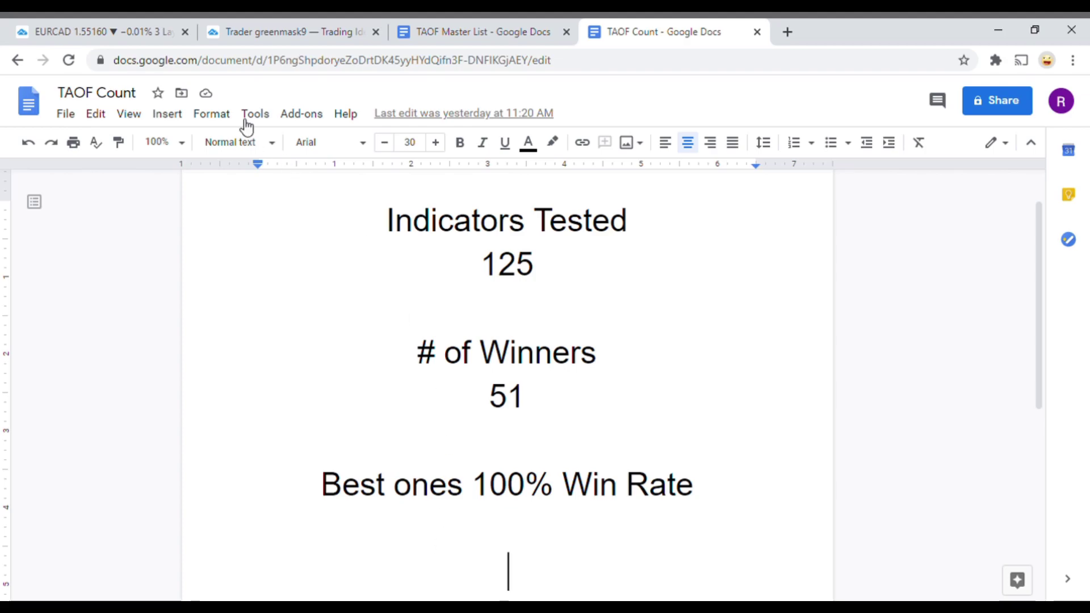
pyautogui.click(59, 29)
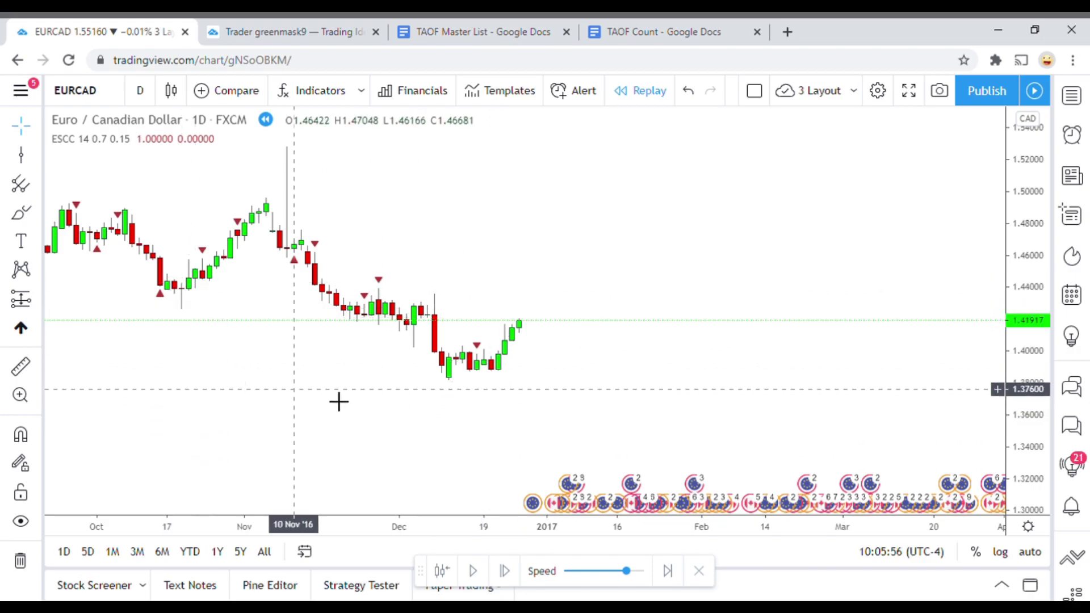
# Pan the EURCAD replay chart to reposition the December 2016 candles and ESCC signals.
pyautogui.moveTo(356, 410)
pyautogui.mouseDown()
pyautogui.moveTo(372, 441)
pyautogui.moveTo(356, 426)
pyautogui.mouseUp()
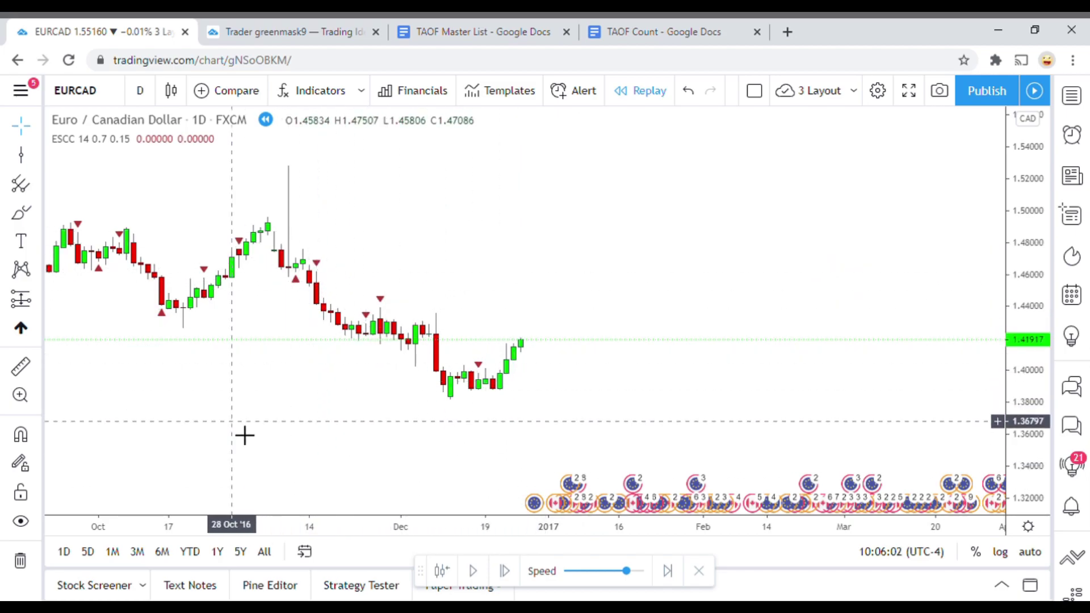
pyautogui.moveTo(370, 407); pyautogui.dragTo(353, 404)
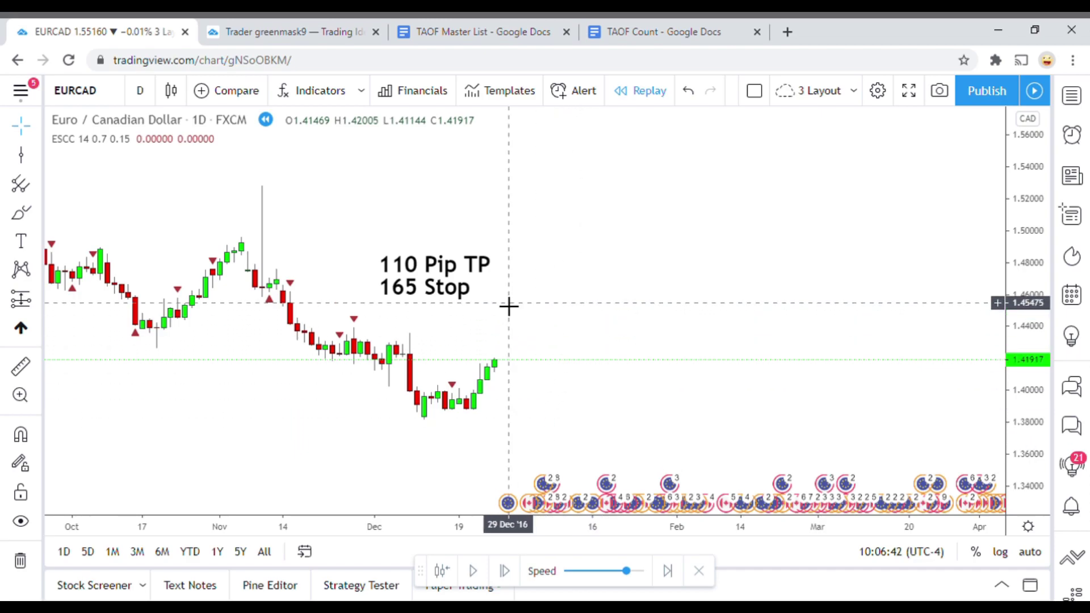
pyautogui.moveTo(568, 473); pyautogui.dragTo(557, 413)
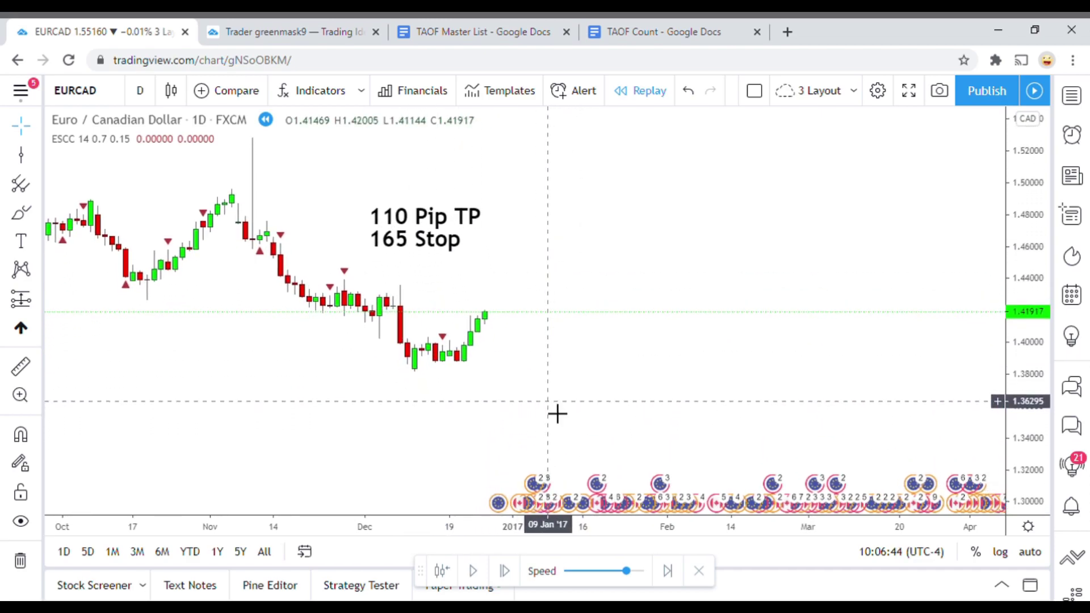
pyautogui.moveTo(383, 399); pyautogui.dragTo(380, 418)
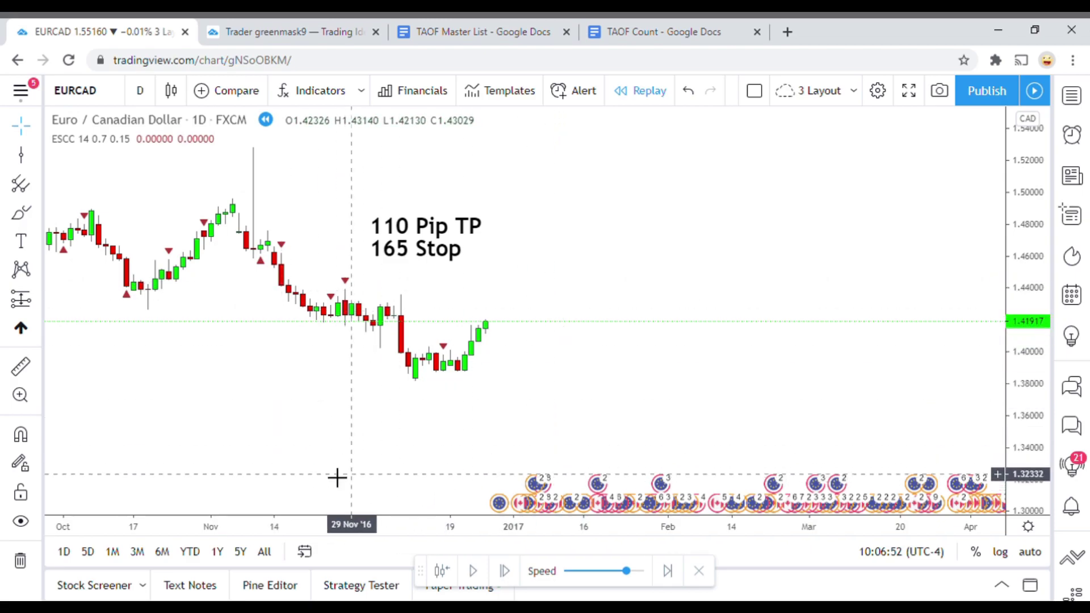
# In ESCC Style, set the Below Bar arrows to bright green and the Above Bar arrows to bright red, then apply.
pyautogui.click(166, 138)
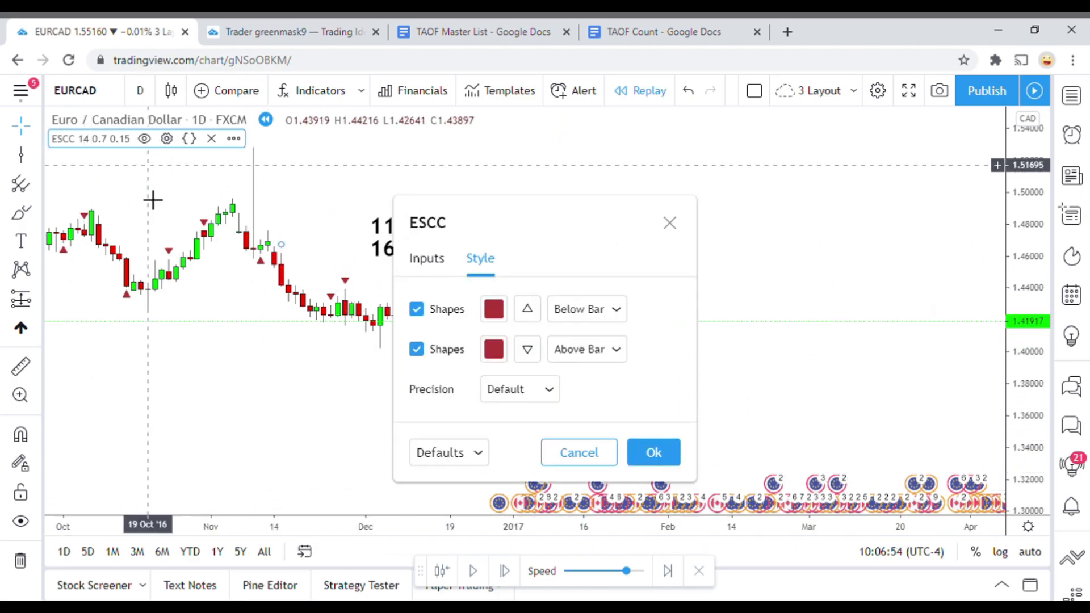
pyautogui.click(502, 312)
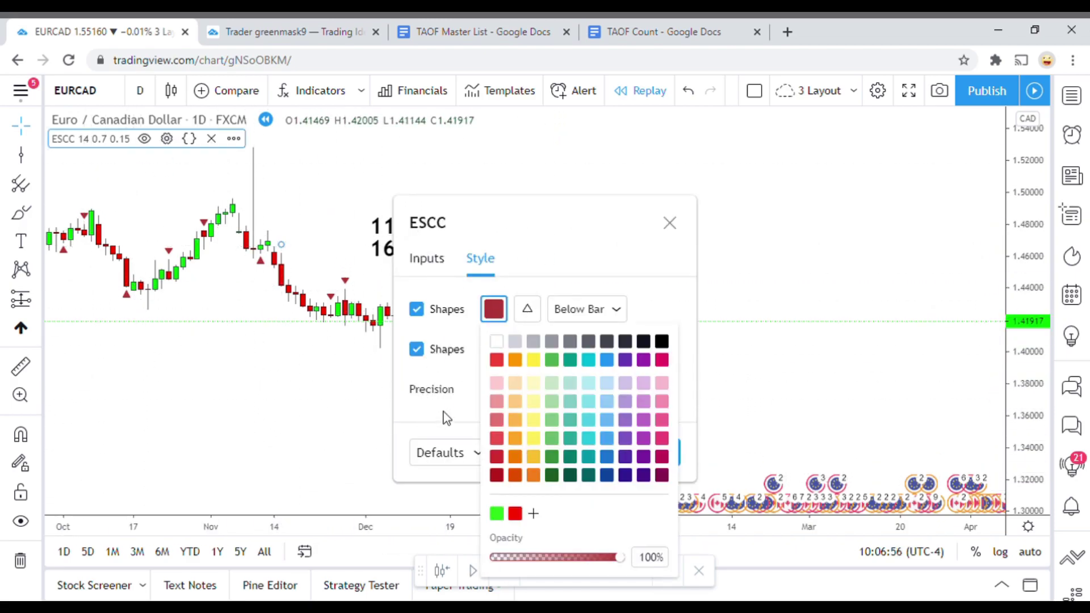
pyautogui.click(514, 514)
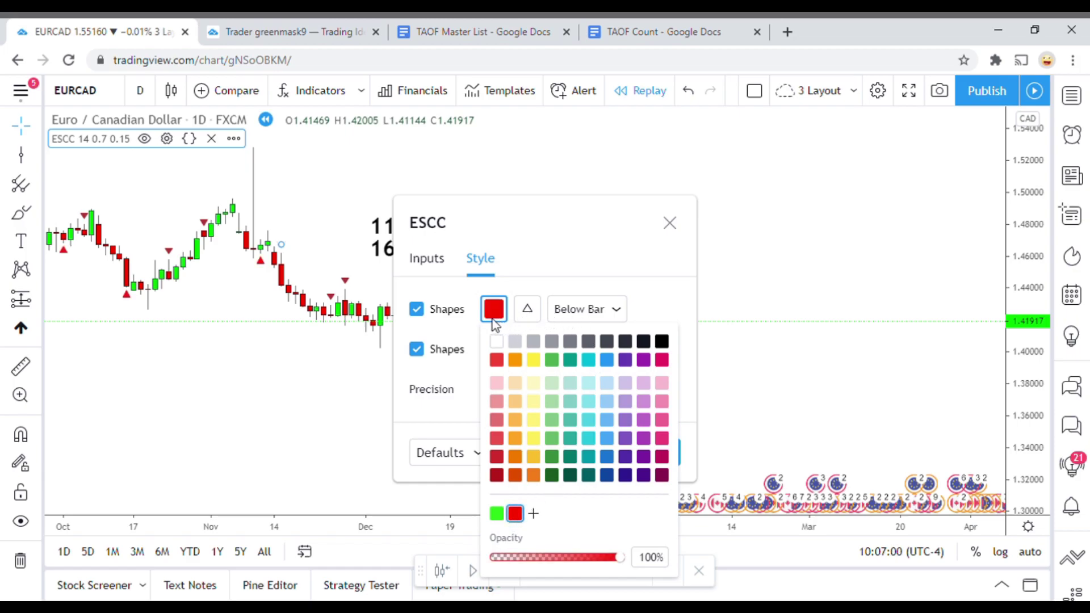
pyautogui.click(497, 514)
pyautogui.click(571, 250)
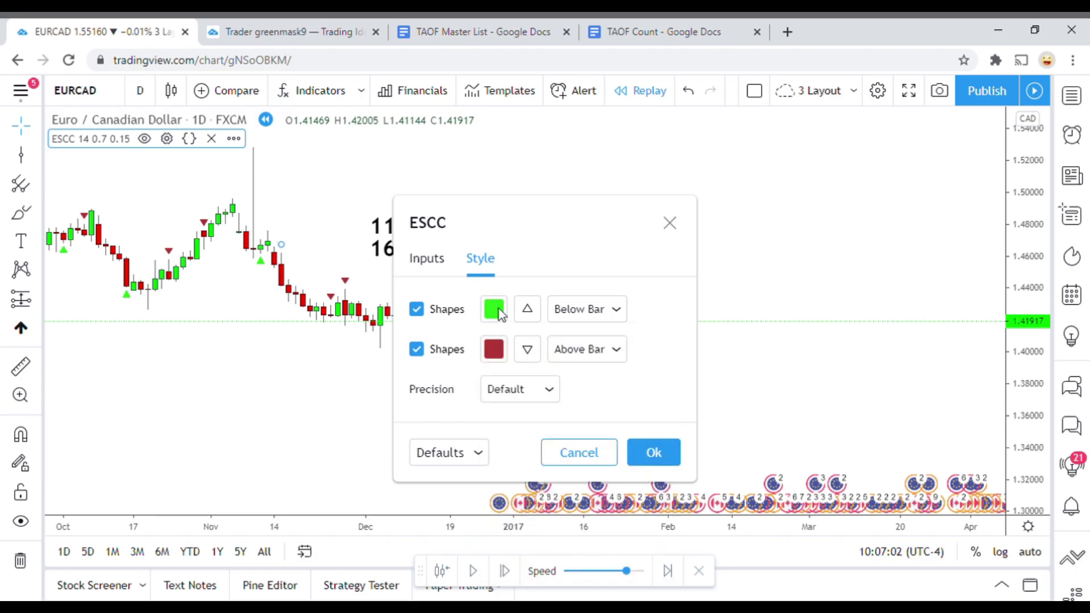
pyautogui.click(494, 350)
pyautogui.click(515, 537)
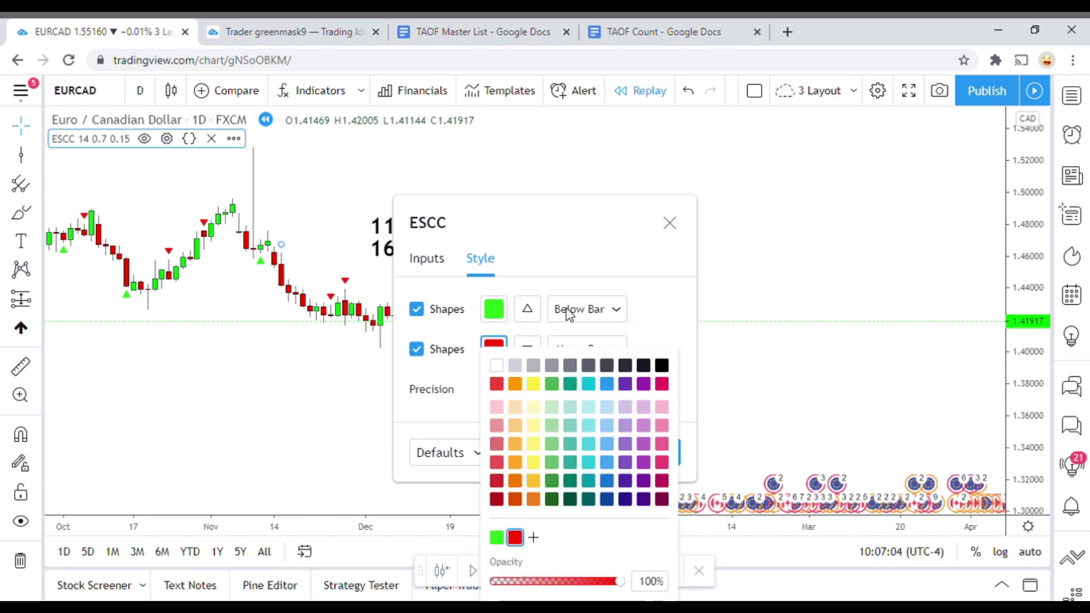
pyautogui.click(561, 253)
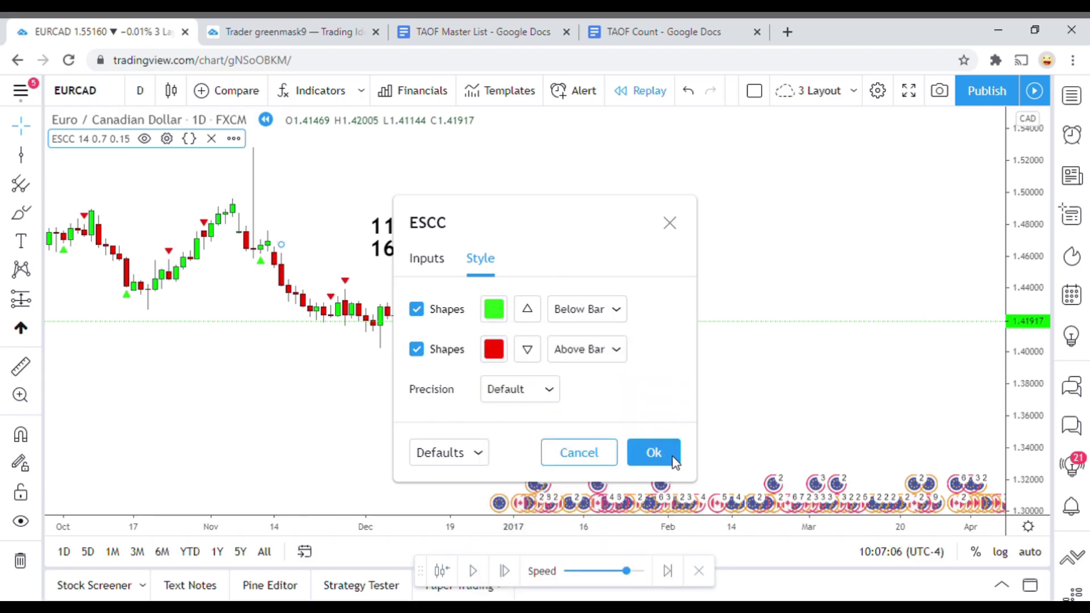
pyautogui.click(653, 452)
pyautogui.moveTo(287, 394)
pyautogui.mouseDown()
pyautogui.moveTo(316, 377)
pyautogui.moveTo(287, 401)
pyautogui.mouseUp()
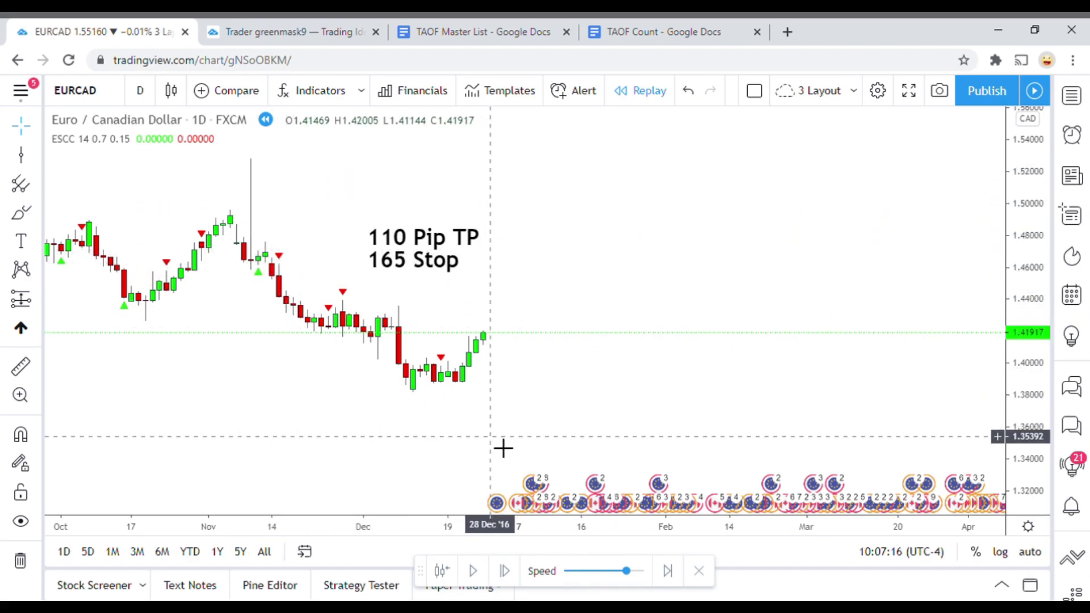
pyautogui.moveTo(324, 412); pyautogui.dragTo(282, 397)
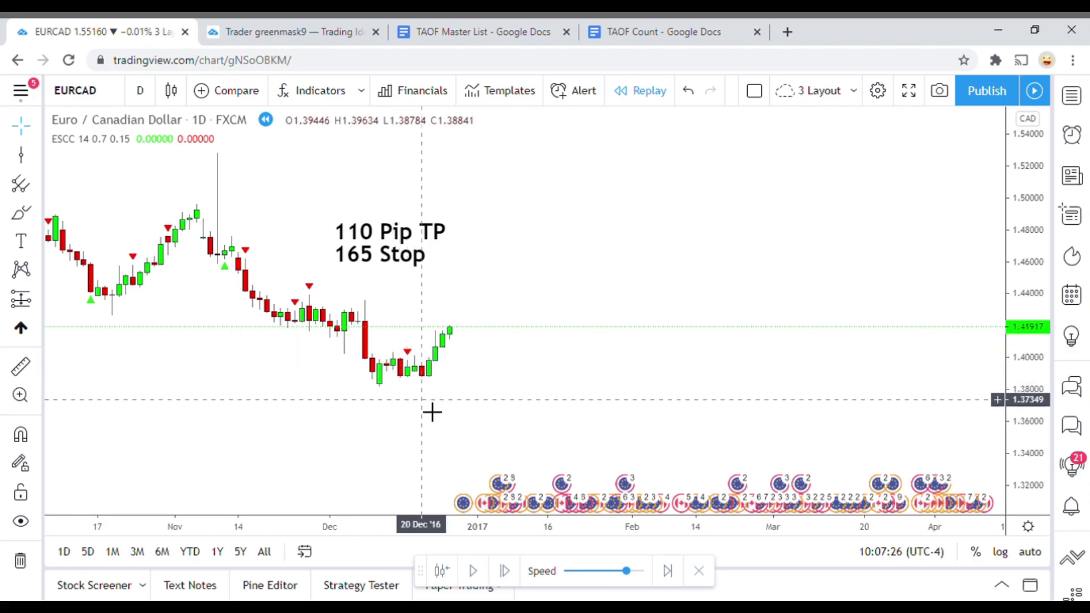
pyautogui.moveTo(426, 410); pyautogui.dragTo(429, 382)
pyautogui.moveTo(323, 363); pyautogui.dragTo(312, 409)
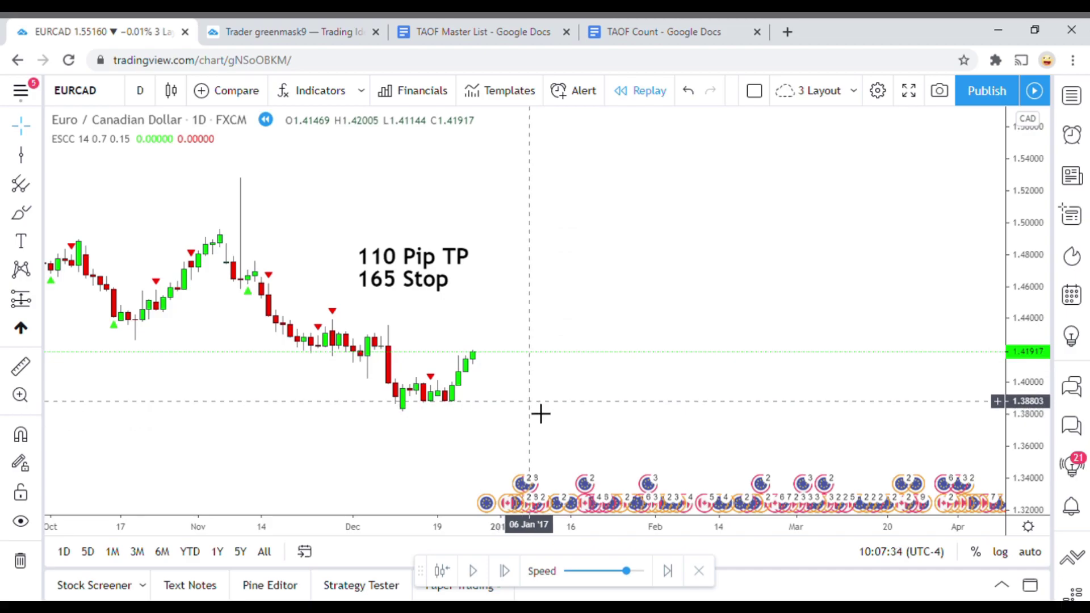
pyautogui.moveTo(540, 414)
pyautogui.mouseDown()
pyautogui.moveTo(555, 389)
pyautogui.moveTo(539, 408)
pyautogui.mouseUp()
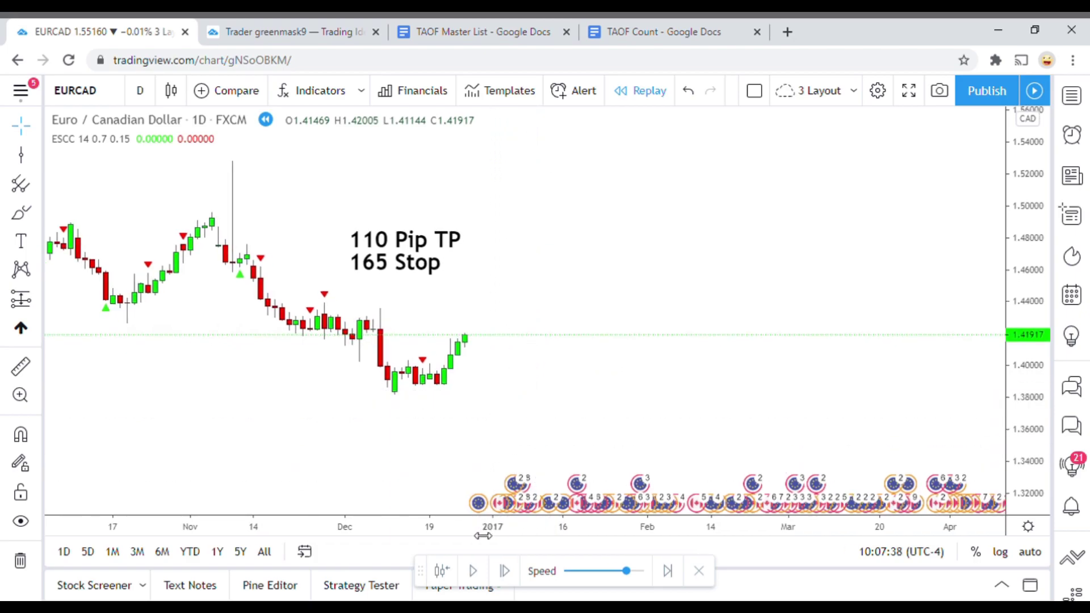
# Run the replay briefly, measure the latest candle, and mark the 28 Dec '16 signal with a vertical line.
pyautogui.click(472, 572)
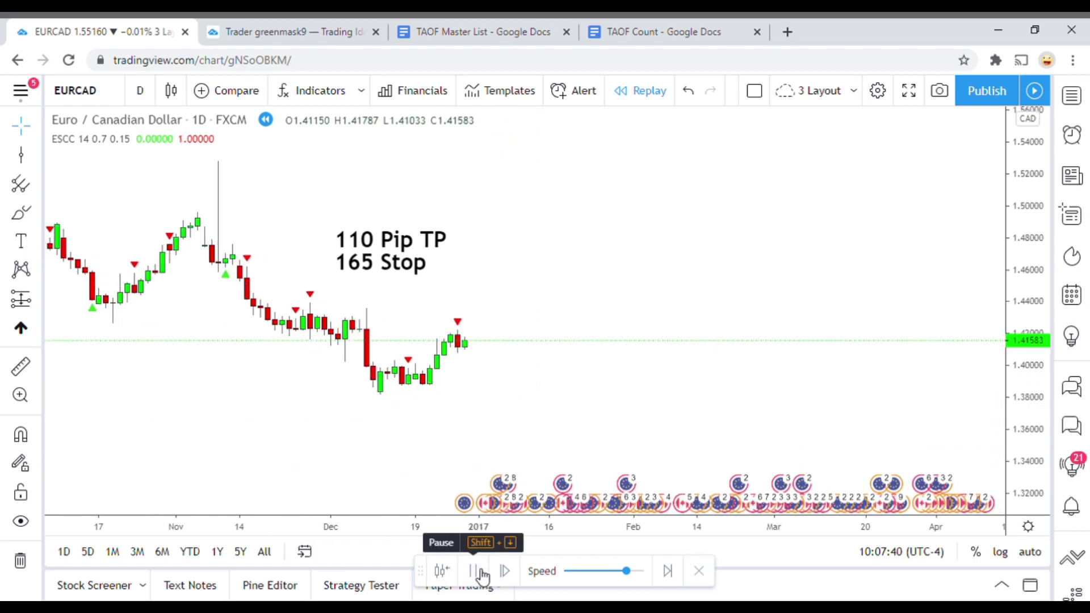
pyautogui.click(479, 572)
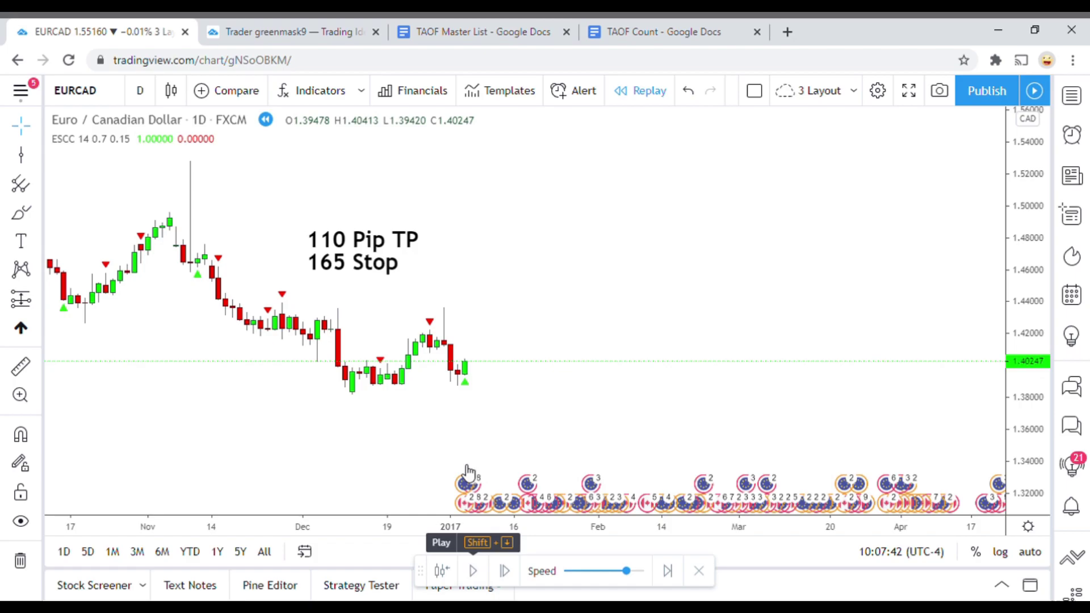
pyautogui.moveTo(445, 435); pyautogui.dragTo(450, 402)
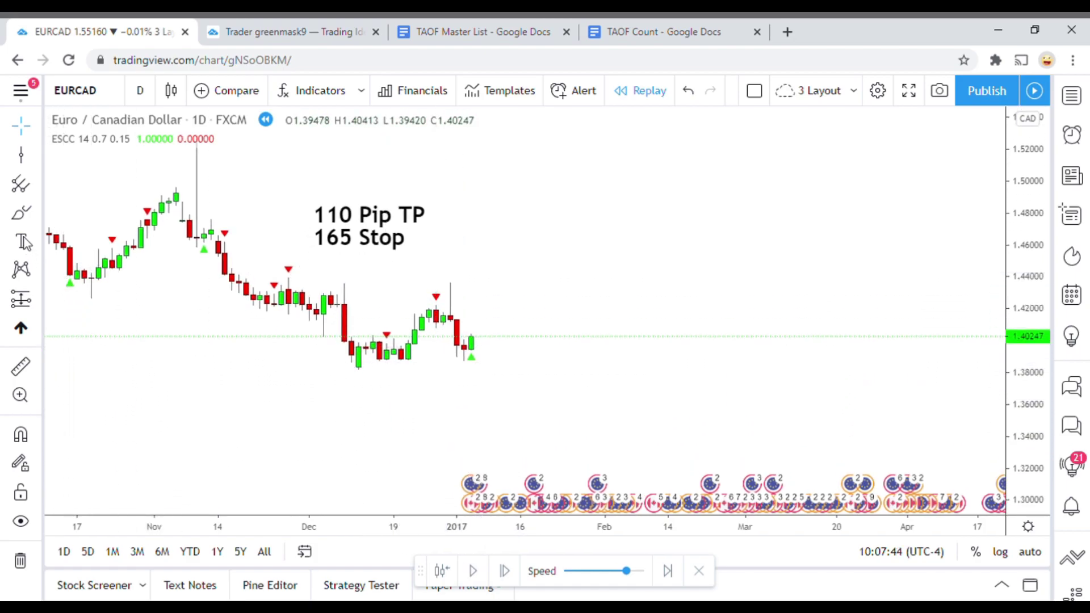
pyautogui.click(20, 366)
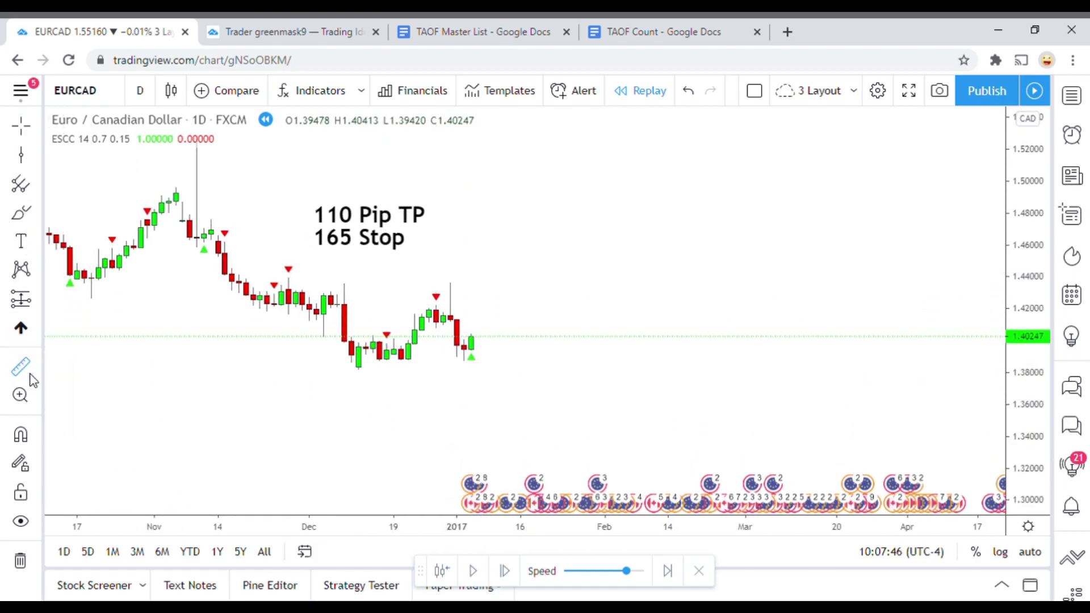
pyautogui.click(489, 334)
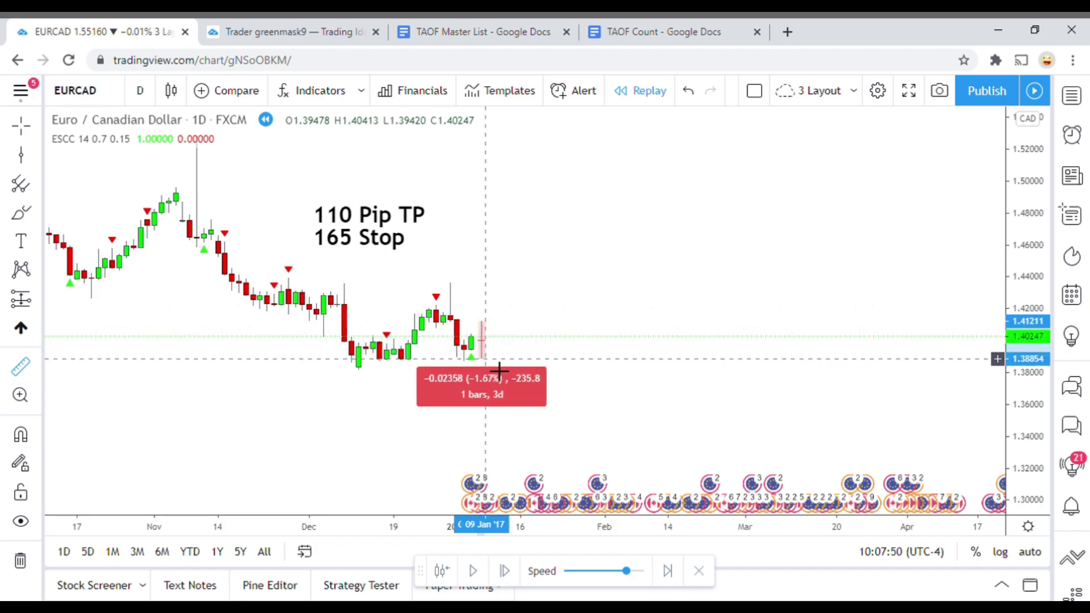
pyautogui.click(500, 370)
pyautogui.click(630, 402)
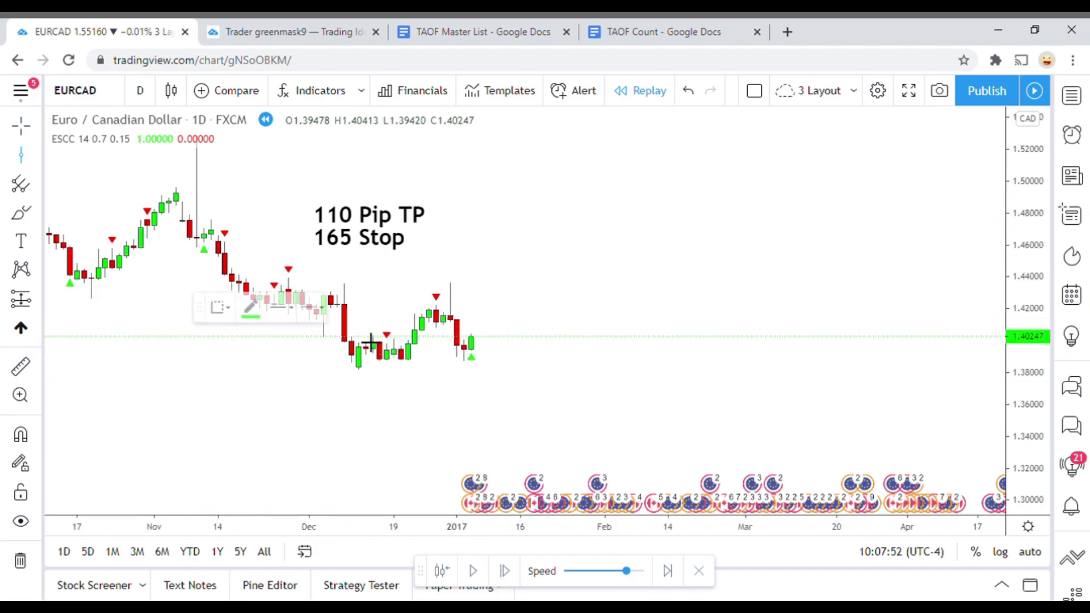
pyautogui.click(448, 389)
pyautogui.moveTo(620, 433)
pyautogui.mouseDown()
pyautogui.moveTo(607, 407)
pyautogui.moveTo(605, 422)
pyautogui.mouseUp()
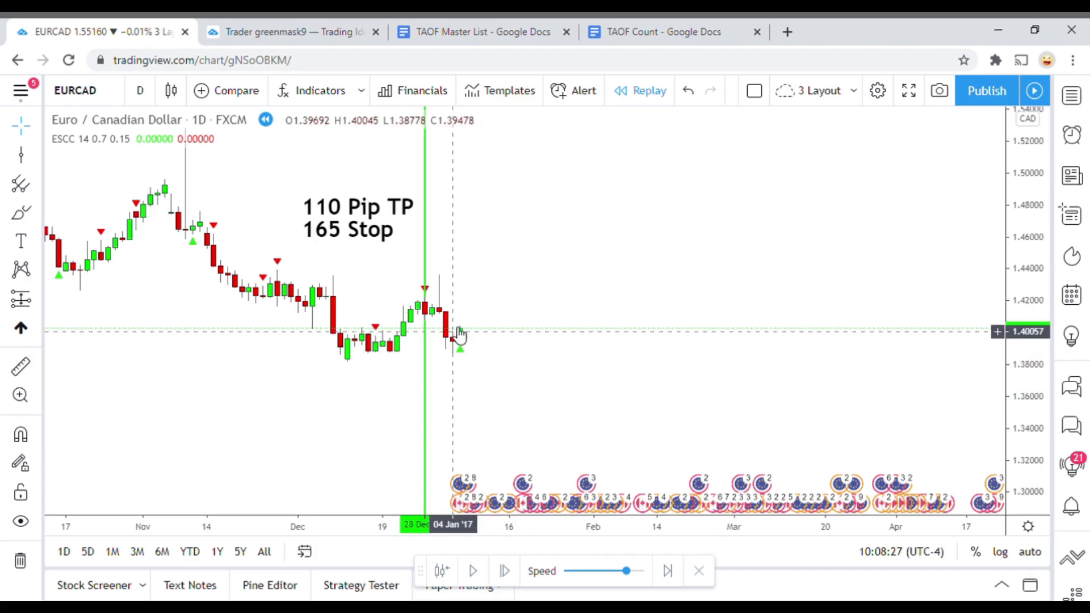
# Advance the replay one bar and mark 05 Jan '17 with a red vertical line.
pyautogui.click(475, 572)
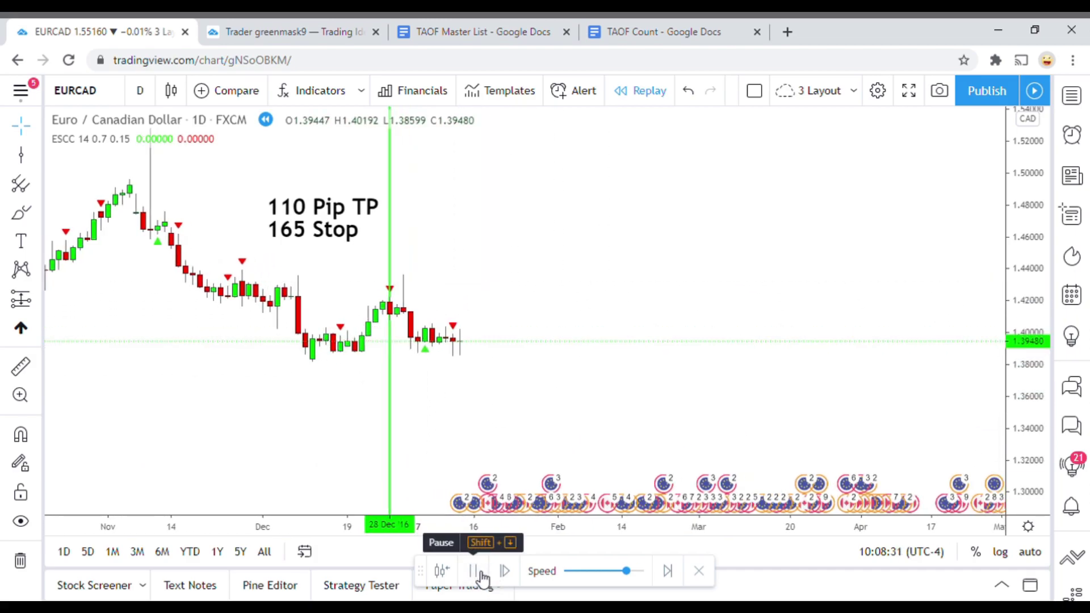
pyautogui.click(475, 571)
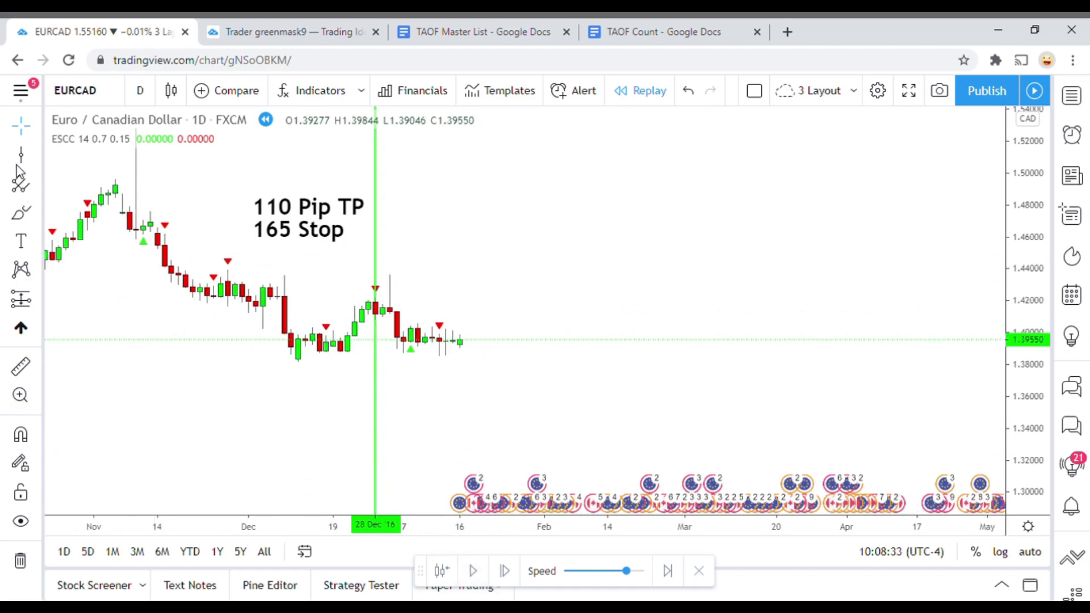
pyautogui.click(426, 401)
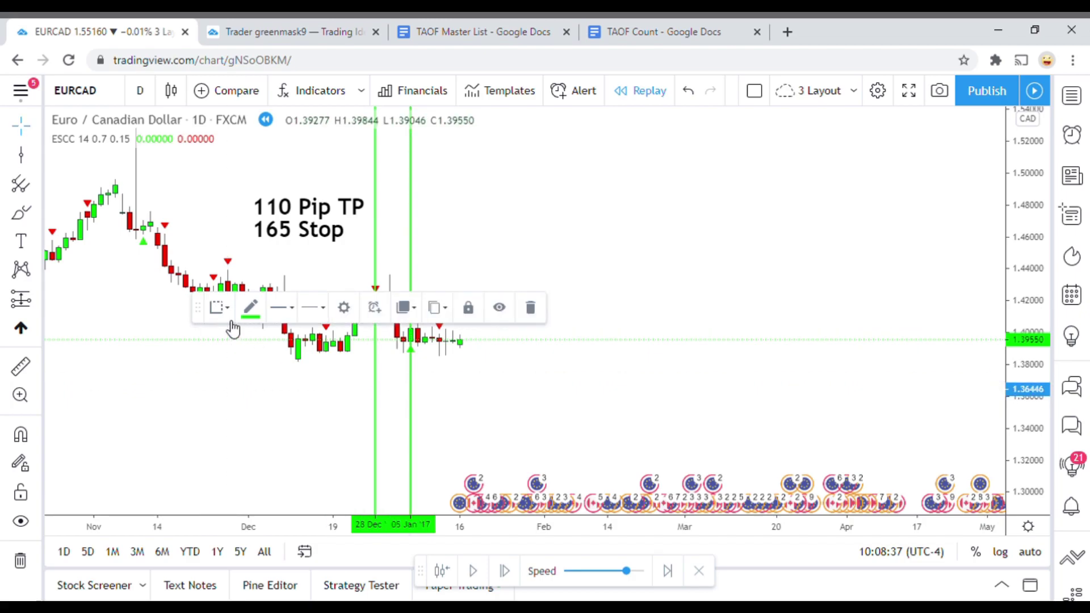
pyautogui.click(251, 307)
pyautogui.click(268, 354)
pyautogui.click(601, 448)
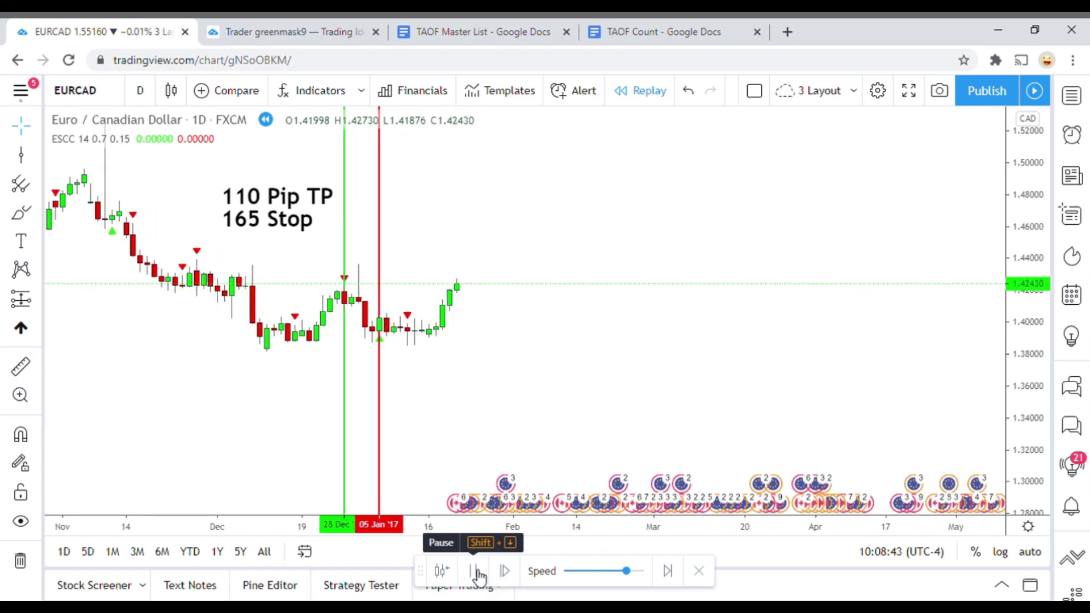
# Mark the 11 Jan '17 signal with a red vertical line.
pyautogui.click(477, 572)
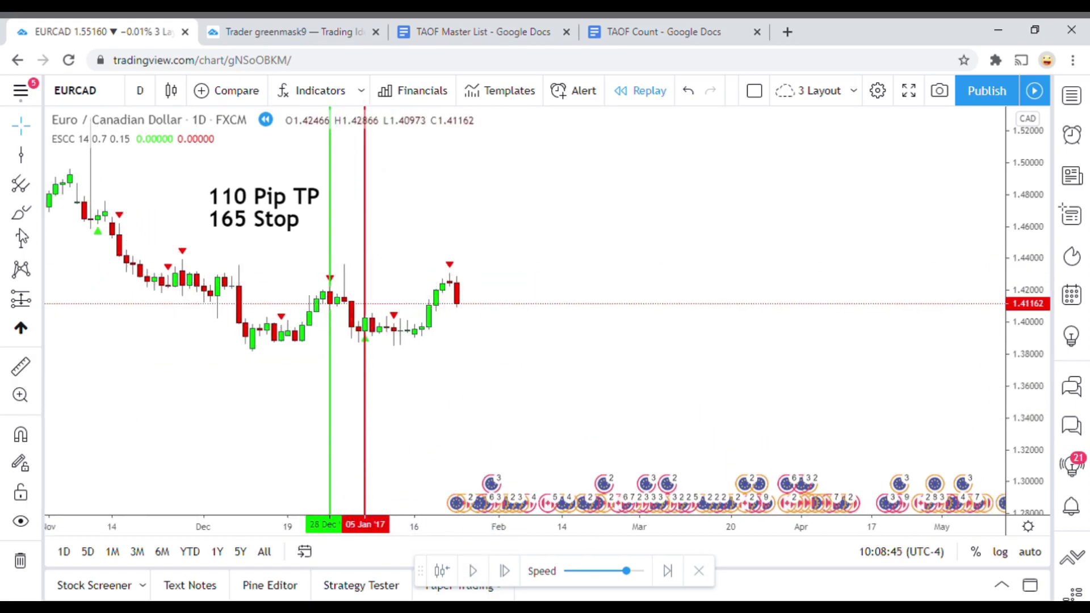
pyautogui.click(24, 160)
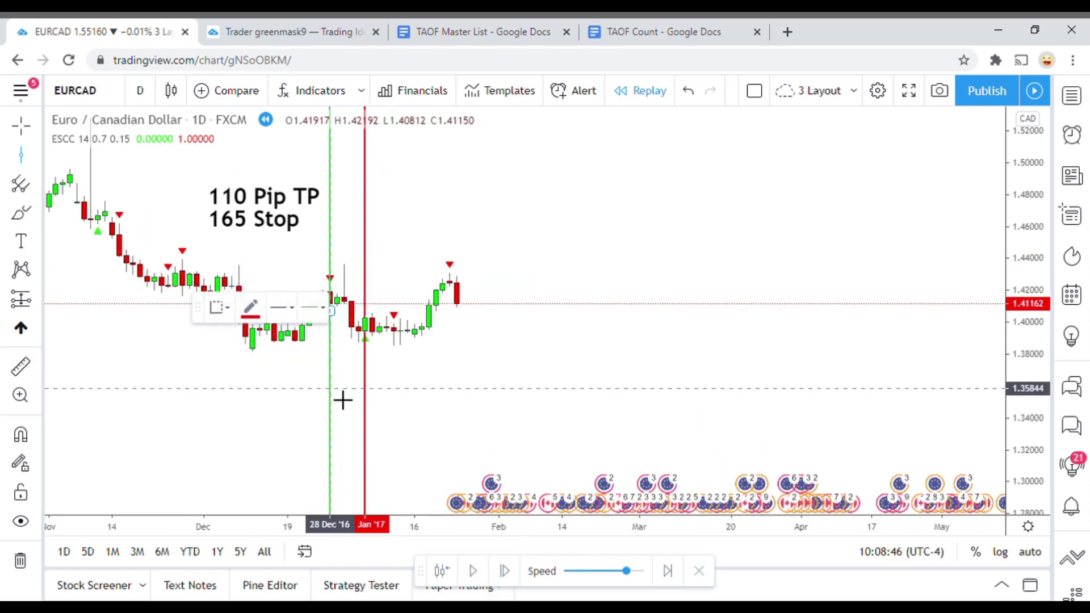
pyautogui.click(405, 390)
pyautogui.moveTo(472, 382); pyautogui.dragTo(459, 379)
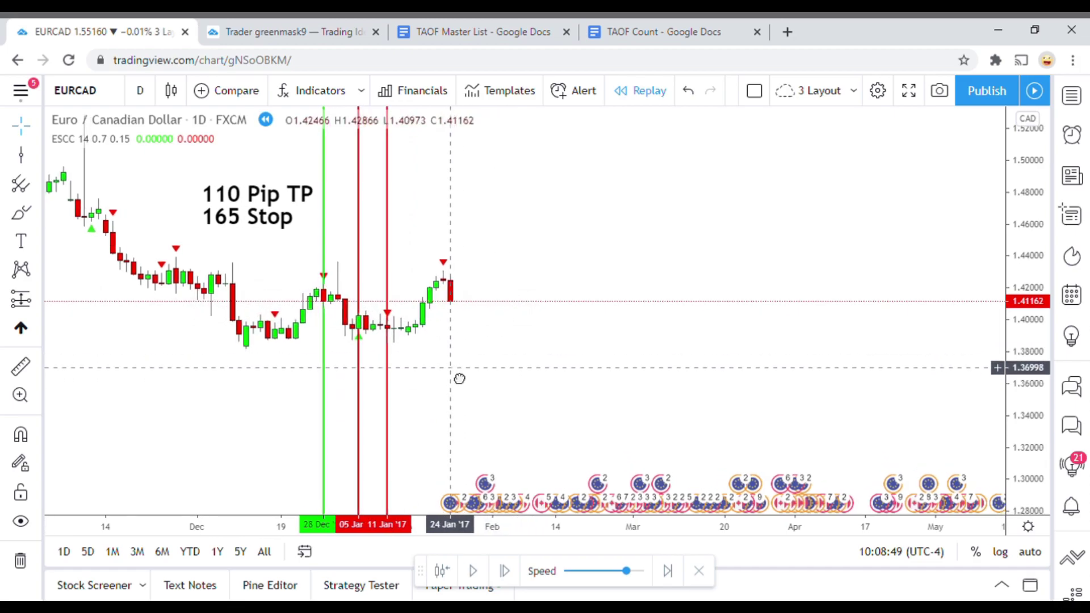
# Measure the latest candle's pip move, then mark 23 Jan with a green vertical line.
pyautogui.click(21, 366)
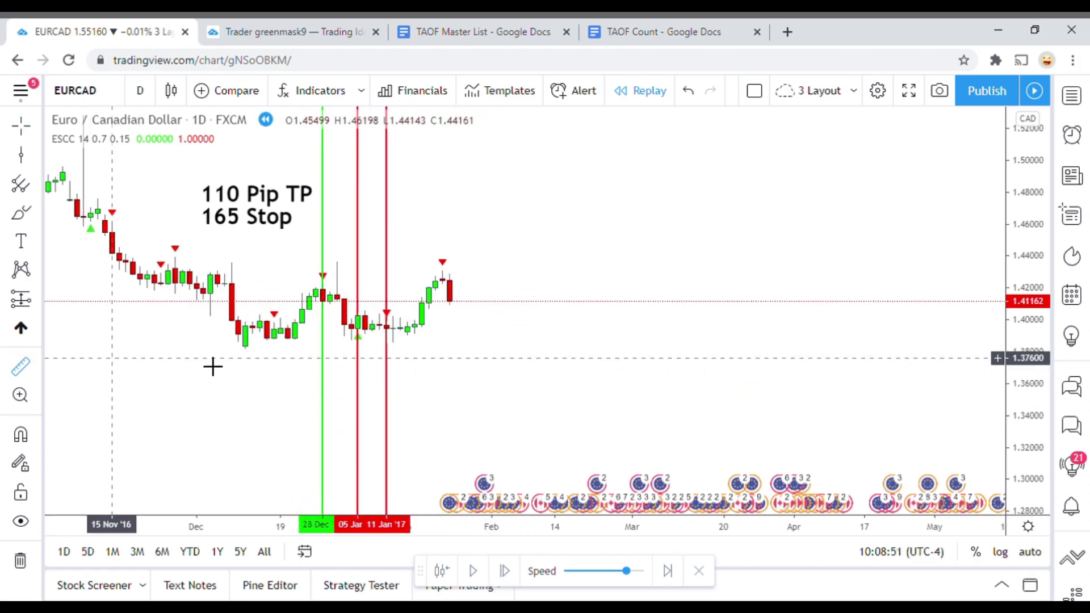
pyautogui.click(501, 292)
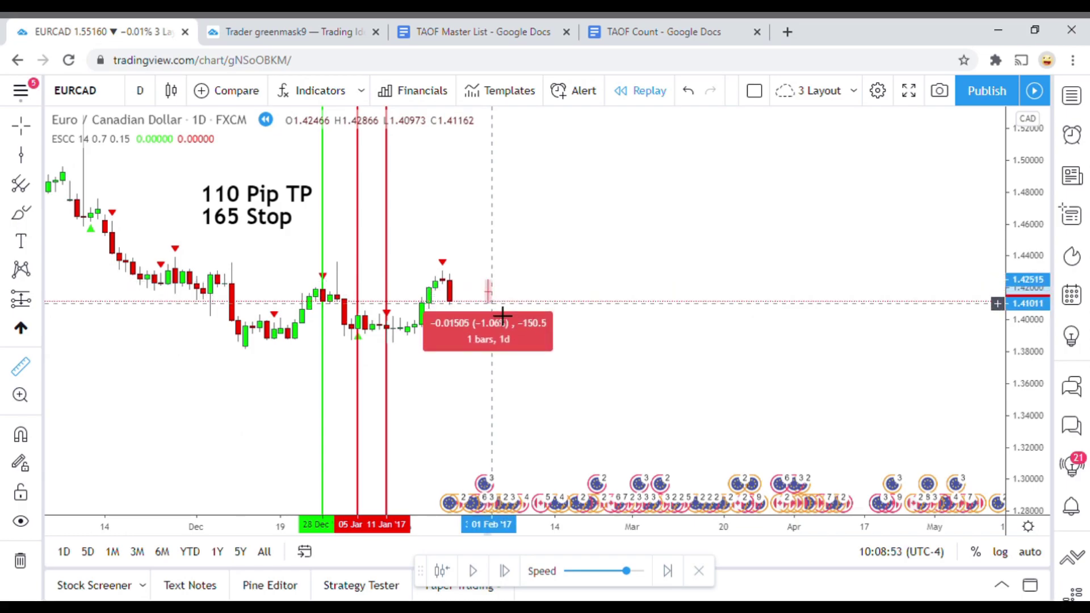
pyautogui.click(613, 391)
pyautogui.click(21, 154)
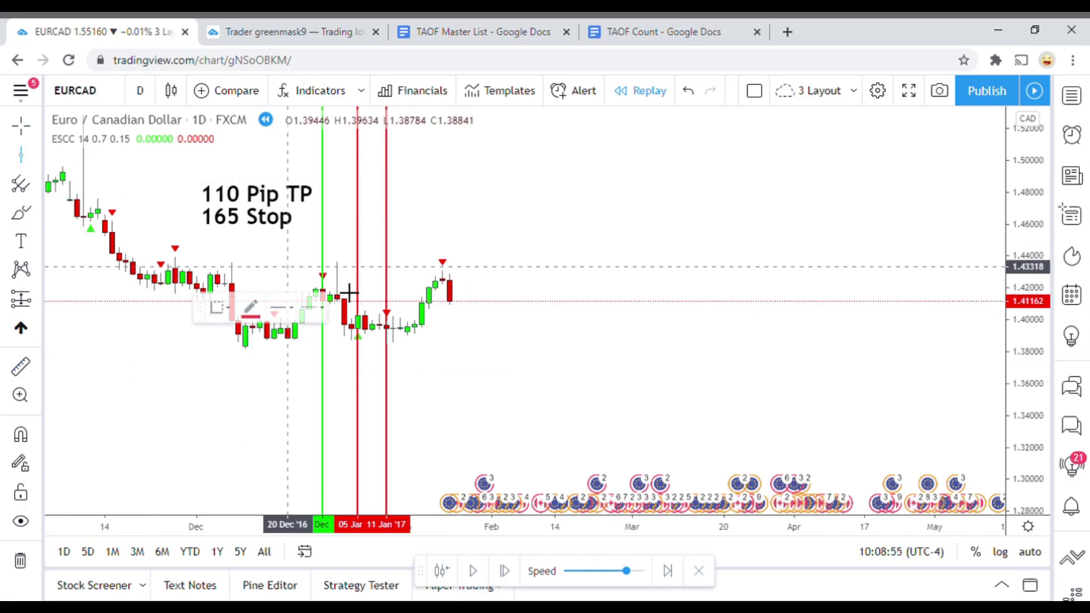
pyautogui.click(449, 376)
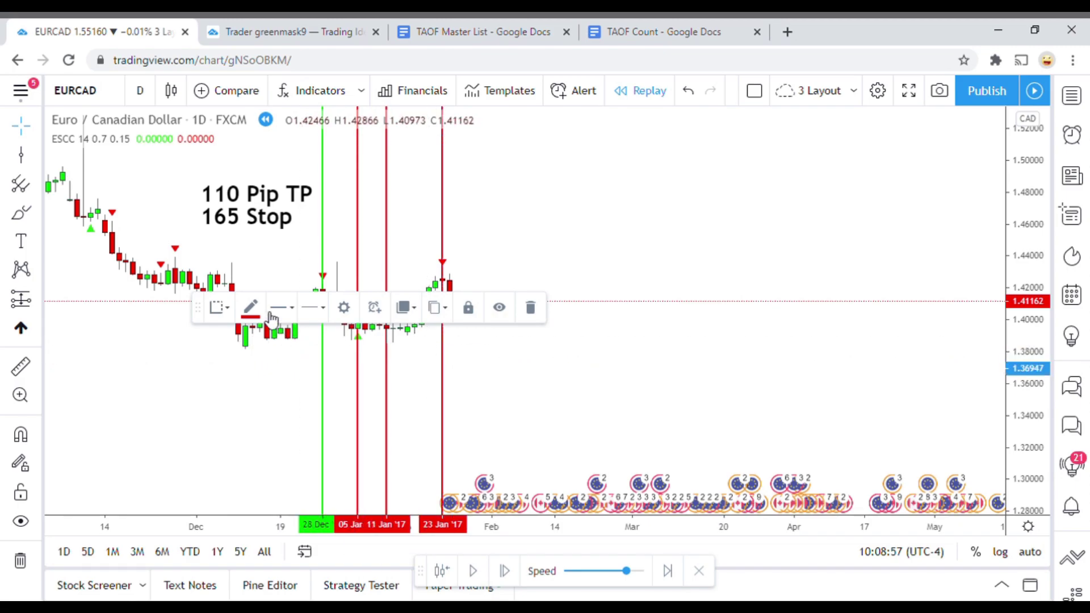
pyautogui.click(250, 308)
pyautogui.click(300, 351)
pyautogui.moveTo(542, 420)
pyautogui.mouseDown()
pyautogui.moveTo(538, 406)
pyautogui.moveTo(531, 413)
pyautogui.mouseUp()
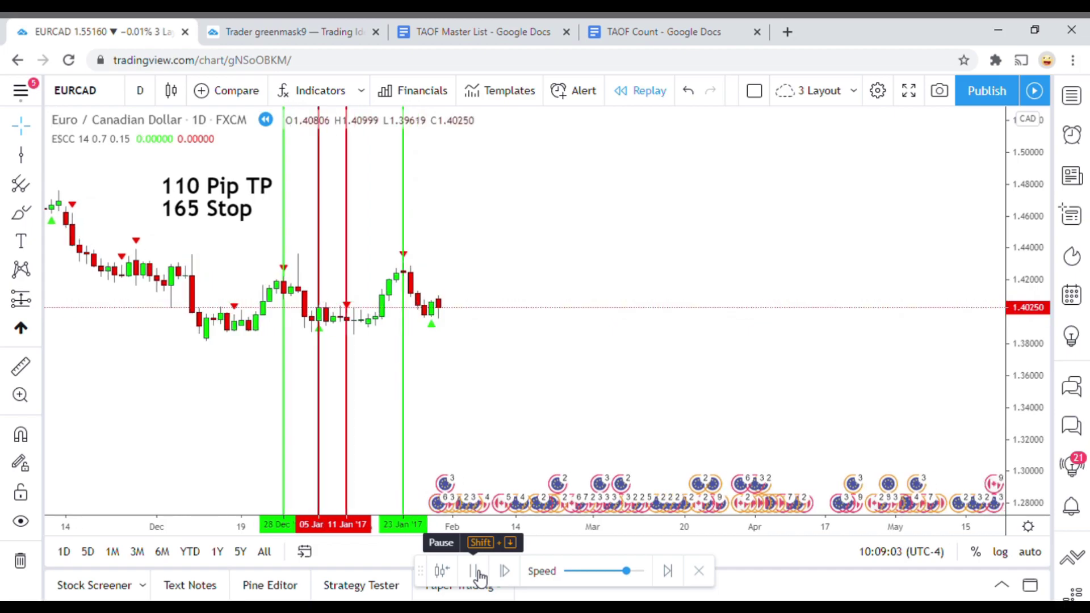
# Mark the 27 Jan candle with a red vertical line.
pyautogui.click(478, 572)
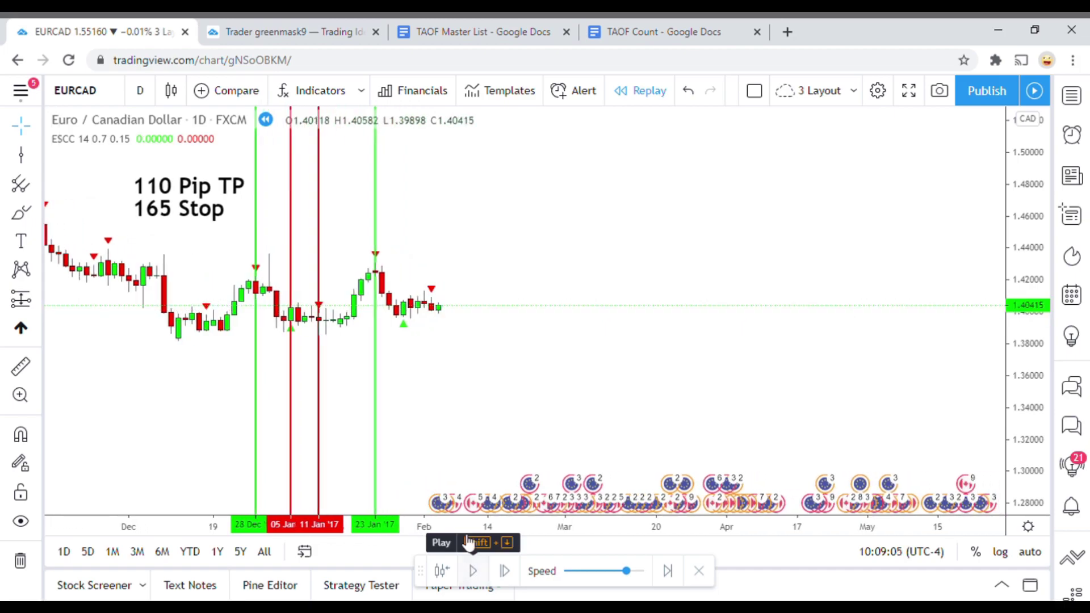
pyautogui.click(23, 157)
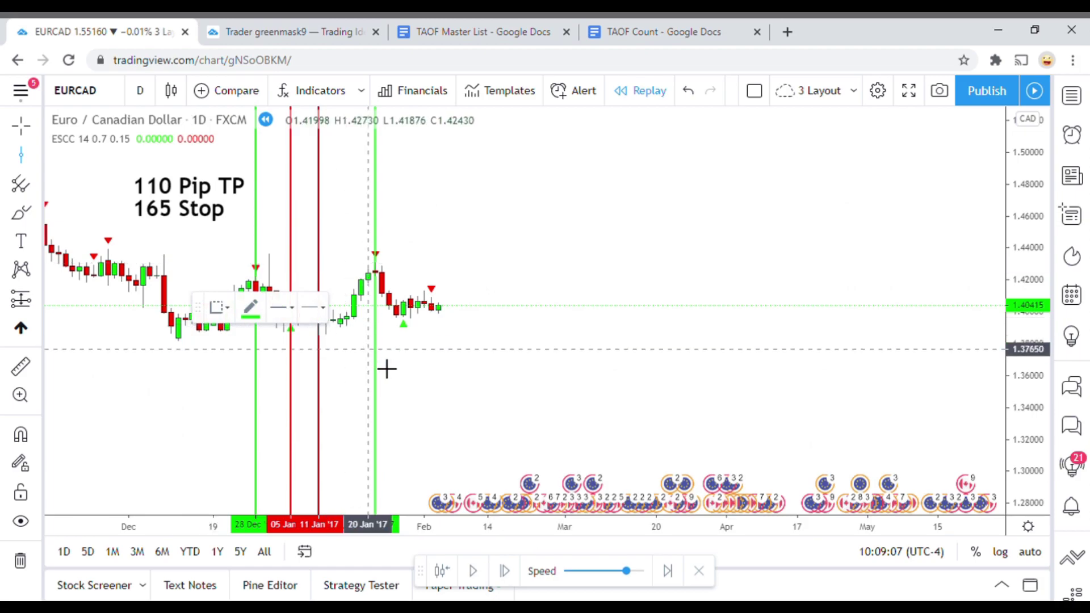
pyautogui.click(414, 404)
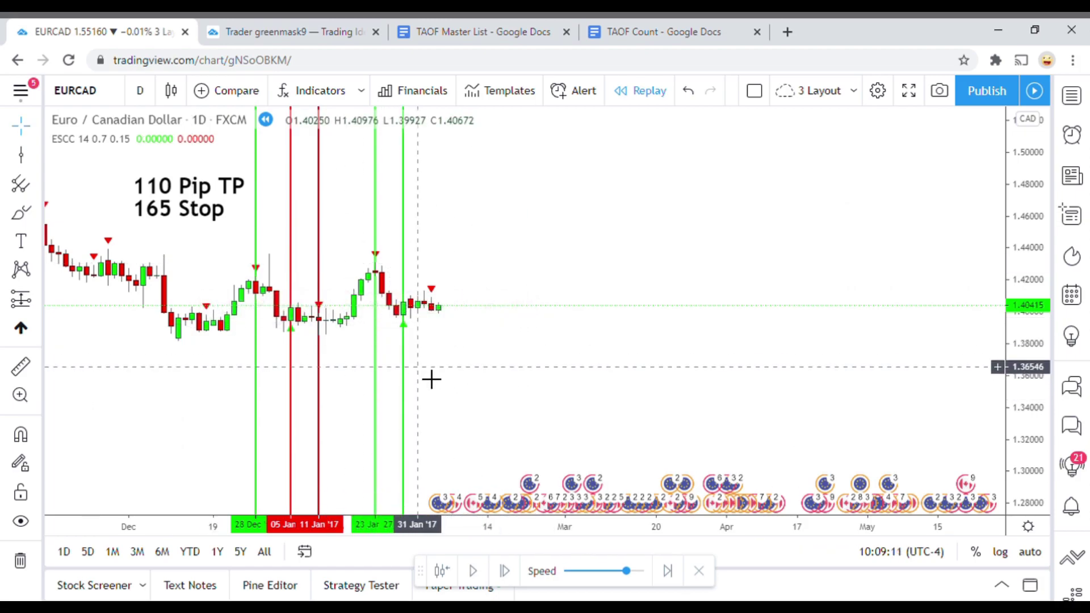
pyautogui.click(250, 307)
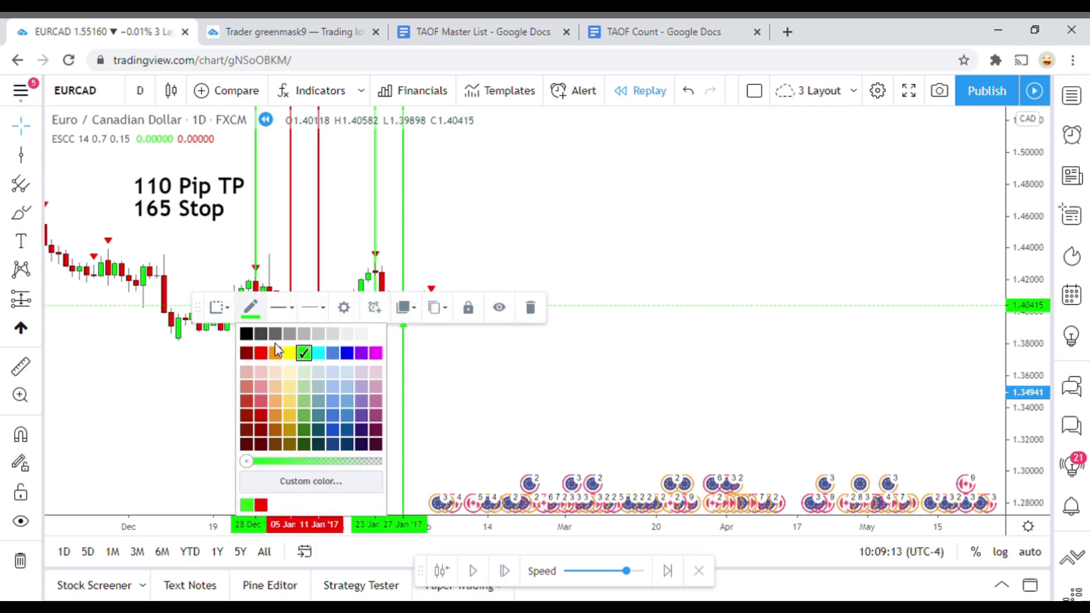
pyautogui.click(261, 353)
pyautogui.click(543, 406)
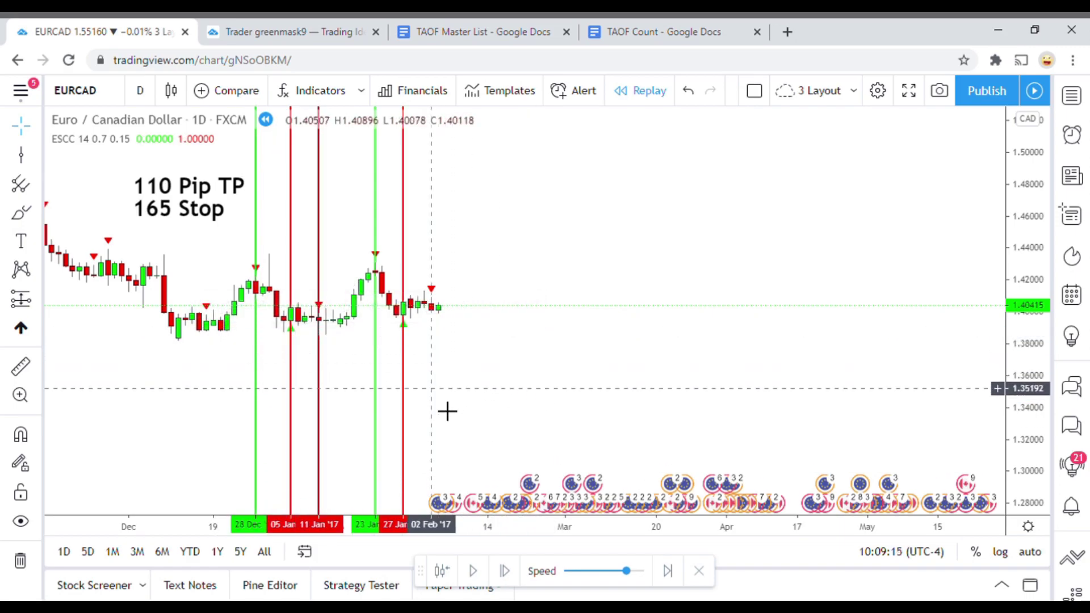
# Advance the replay and measure the latest candle's move in pips.
pyautogui.click(474, 571)
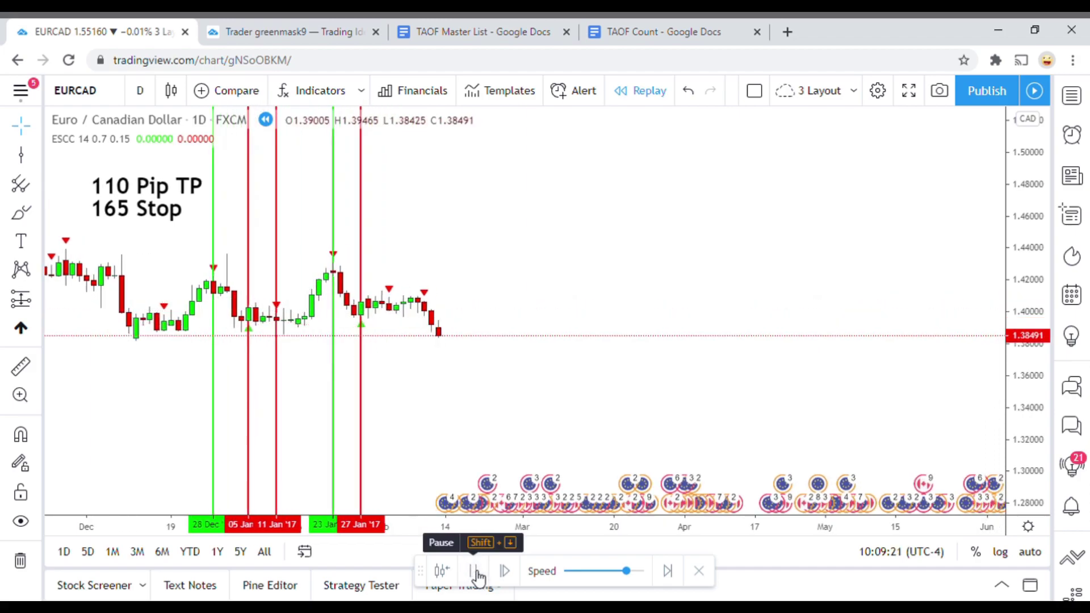
pyautogui.click(475, 571)
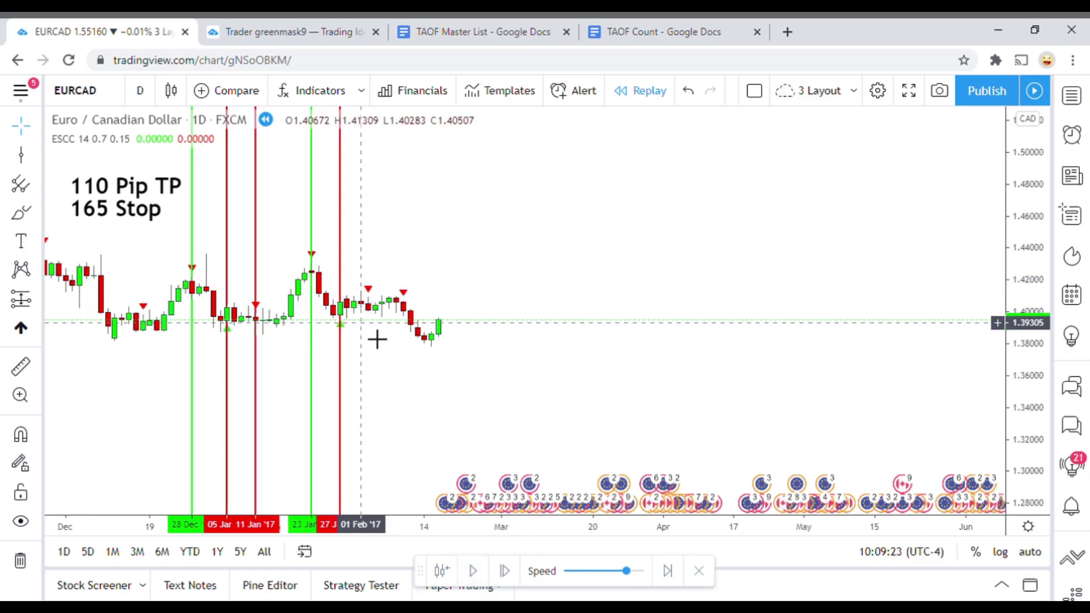
pyautogui.click(21, 368)
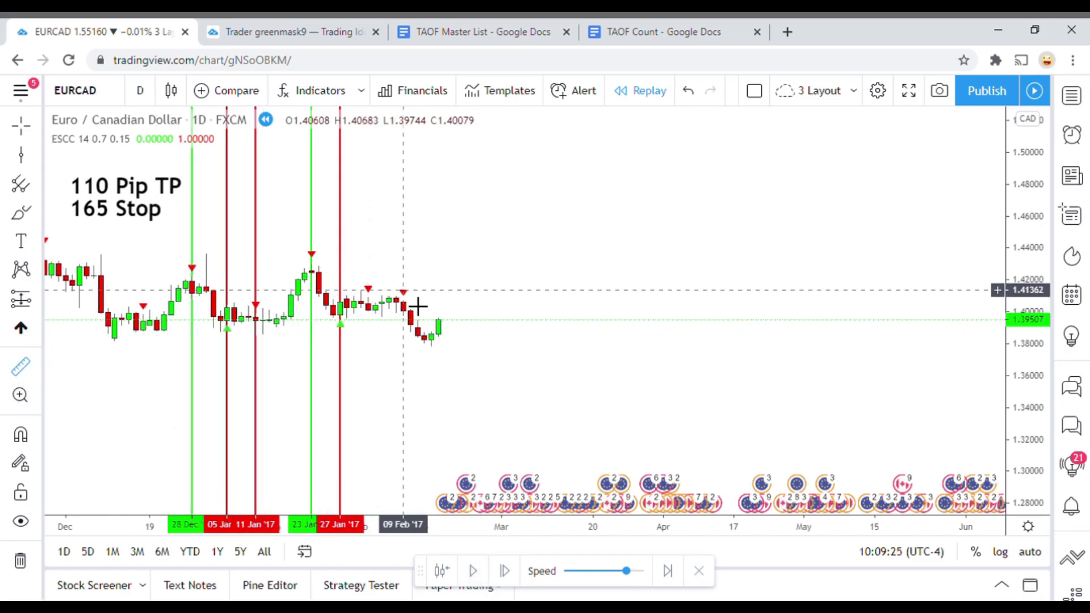
pyautogui.click(427, 309)
pyautogui.click(442, 307)
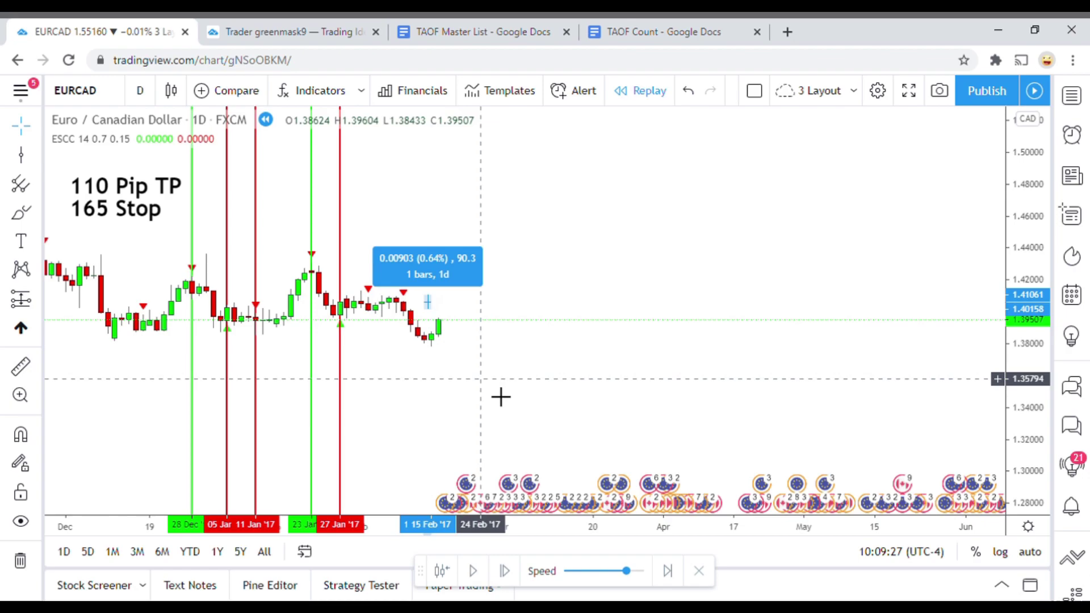
pyautogui.click(89, 297)
# Mark the 02 Feb signal with a green vertical line.
pyautogui.click(21, 154)
pyautogui.click(389, 316)
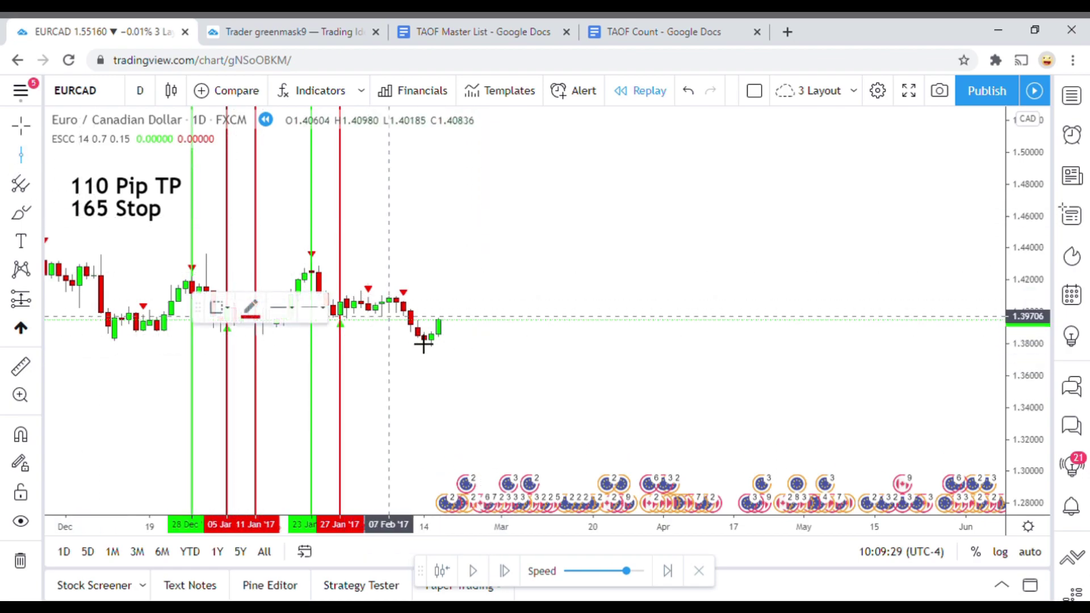
pyautogui.click(385, 365)
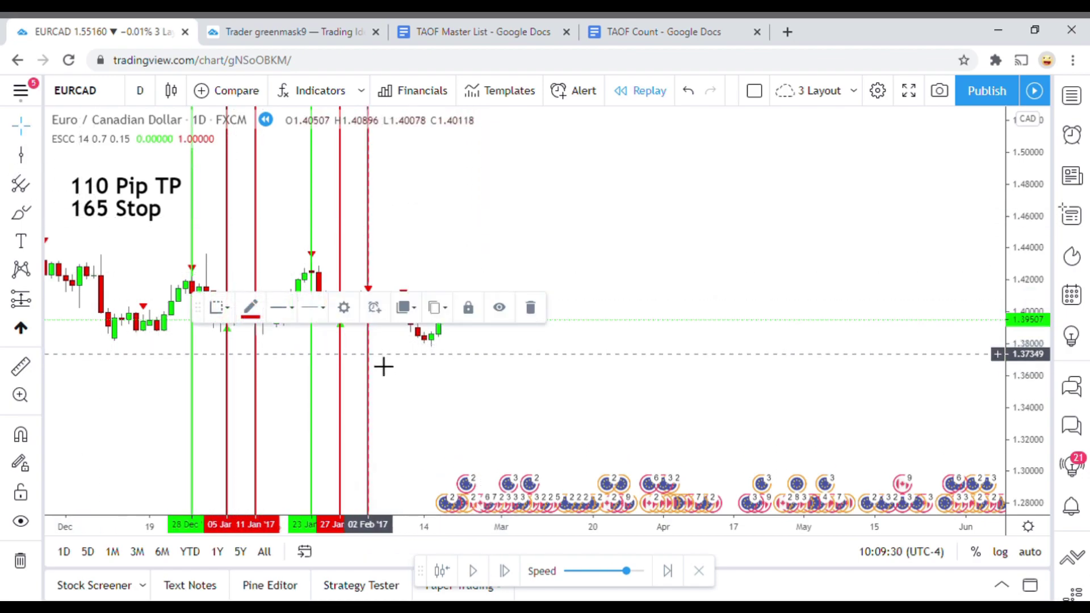
pyautogui.click(251, 310)
pyautogui.click(305, 354)
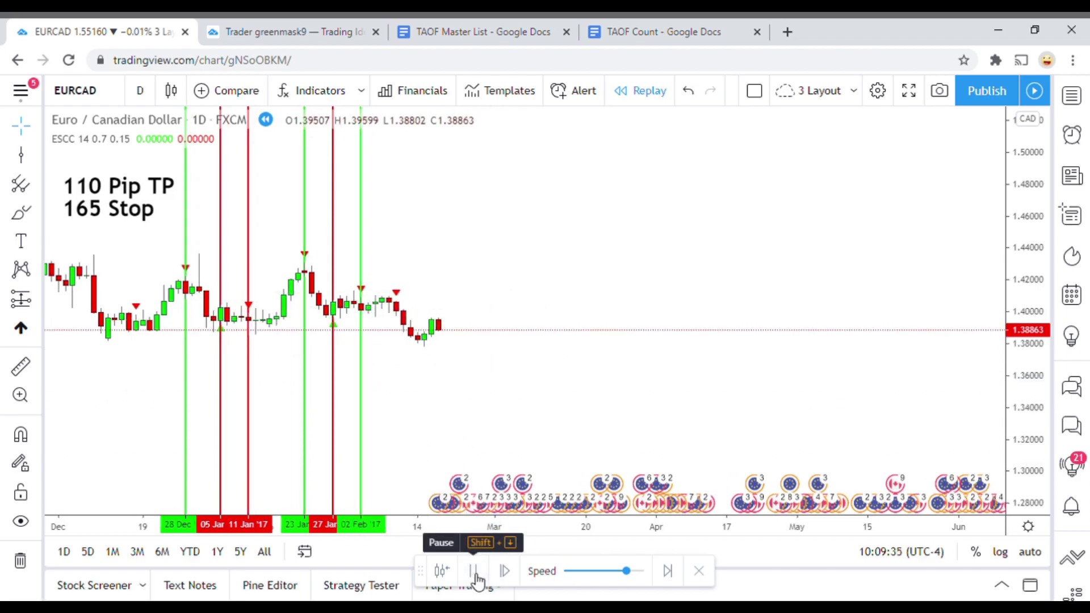
# Replay to 20 Feb, mark it with a vertical line, measure the candle, and turn the line red.
pyautogui.click(475, 571)
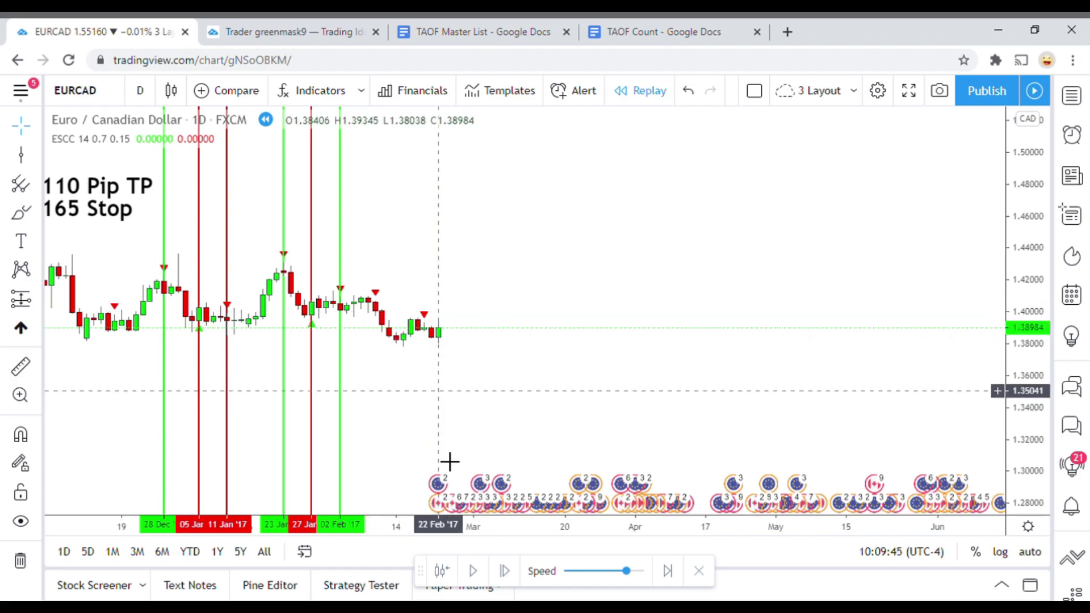
pyautogui.click(475, 572)
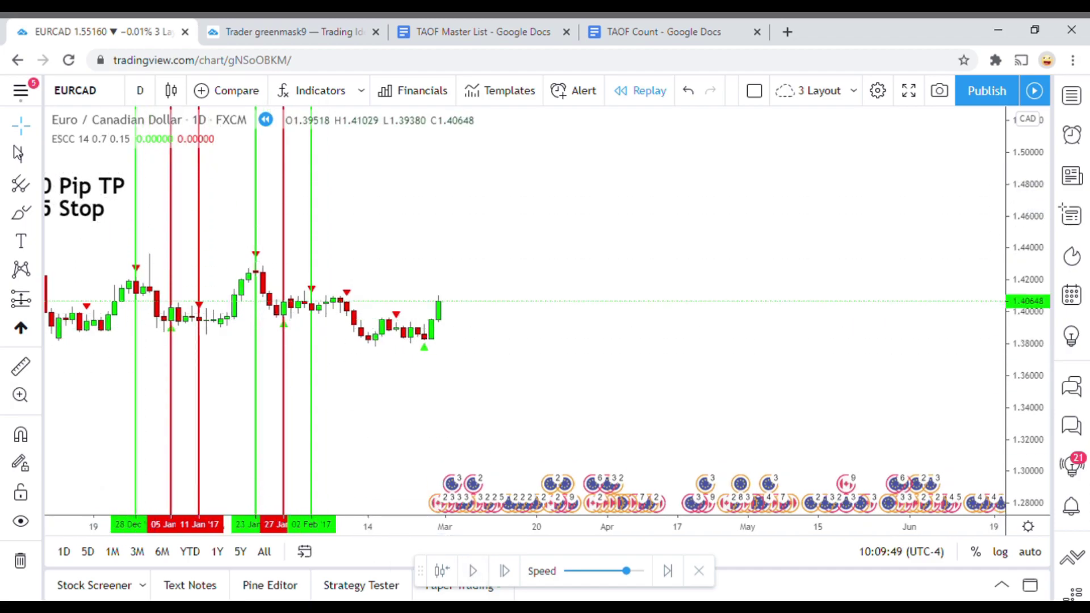
pyautogui.click(170, 280)
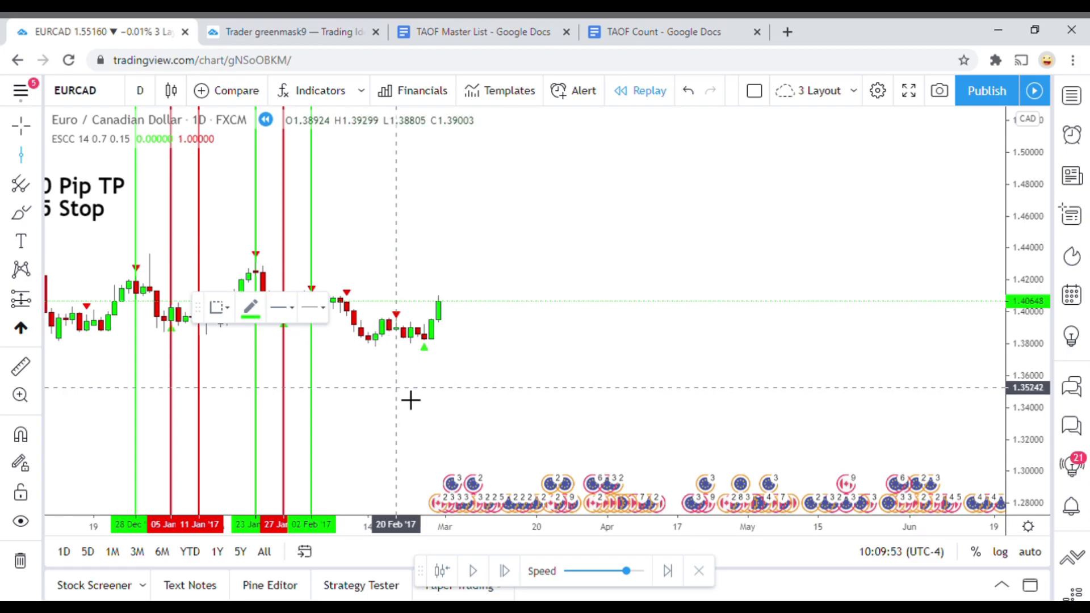
pyautogui.click(255, 311)
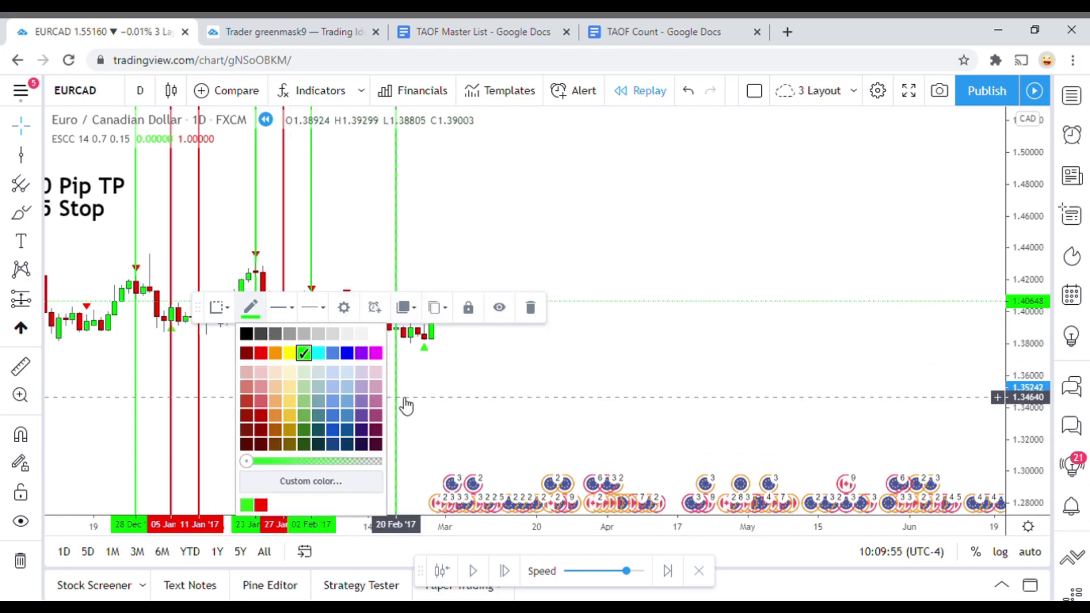
pyautogui.click(494, 419)
pyautogui.click(20, 368)
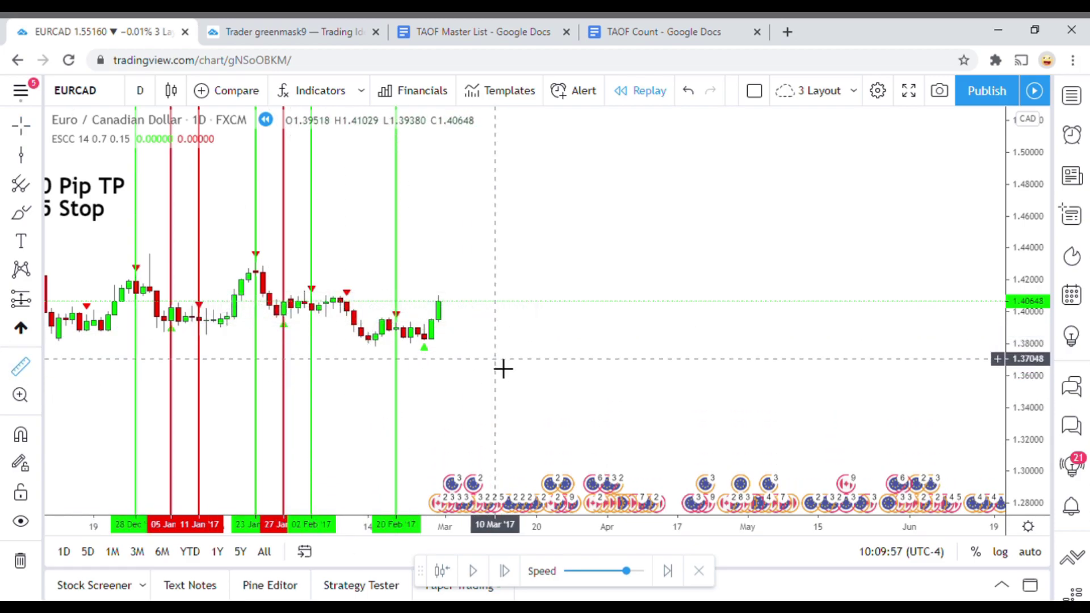
pyautogui.click(467, 340)
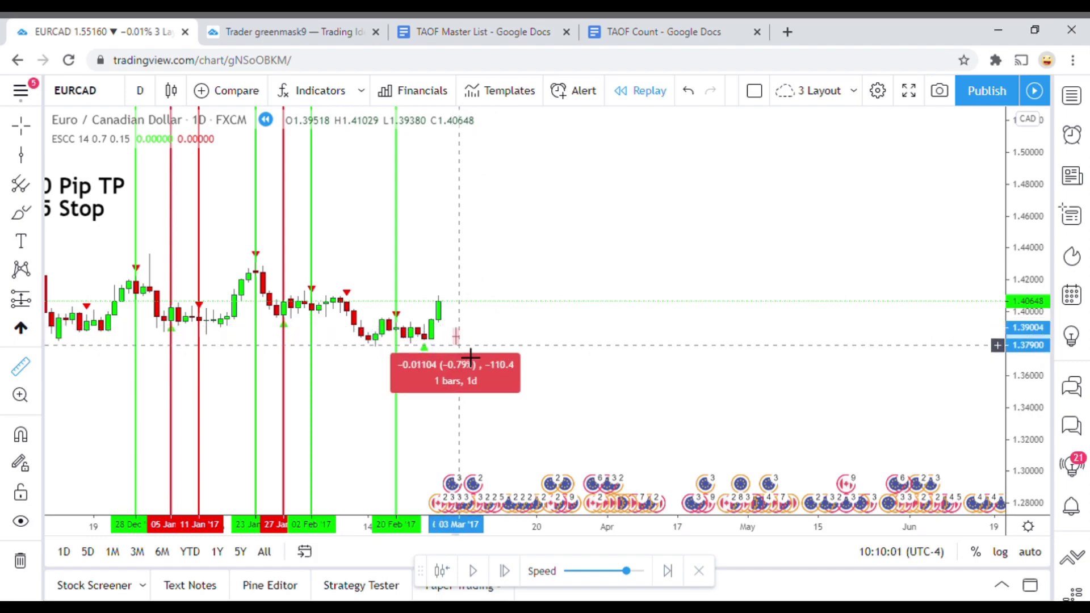
pyautogui.click(471, 355)
pyautogui.click(555, 396)
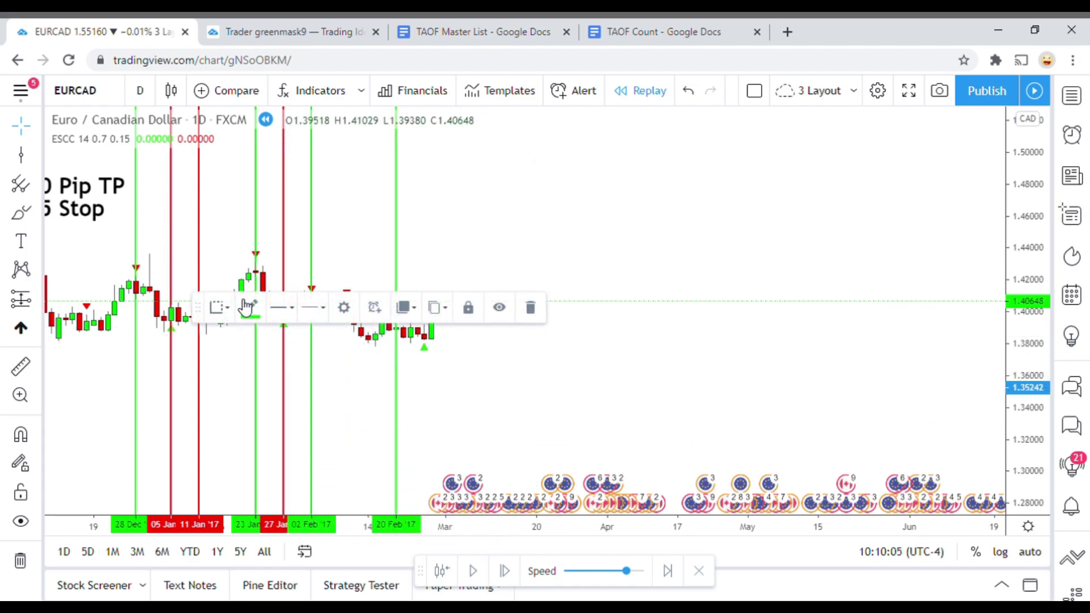
pyautogui.click(251, 307)
pyautogui.click(258, 353)
# Step the replay forward and make the new 24 Feb line green.
pyautogui.click(448, 408)
pyautogui.hotkey('shift', 'Right')
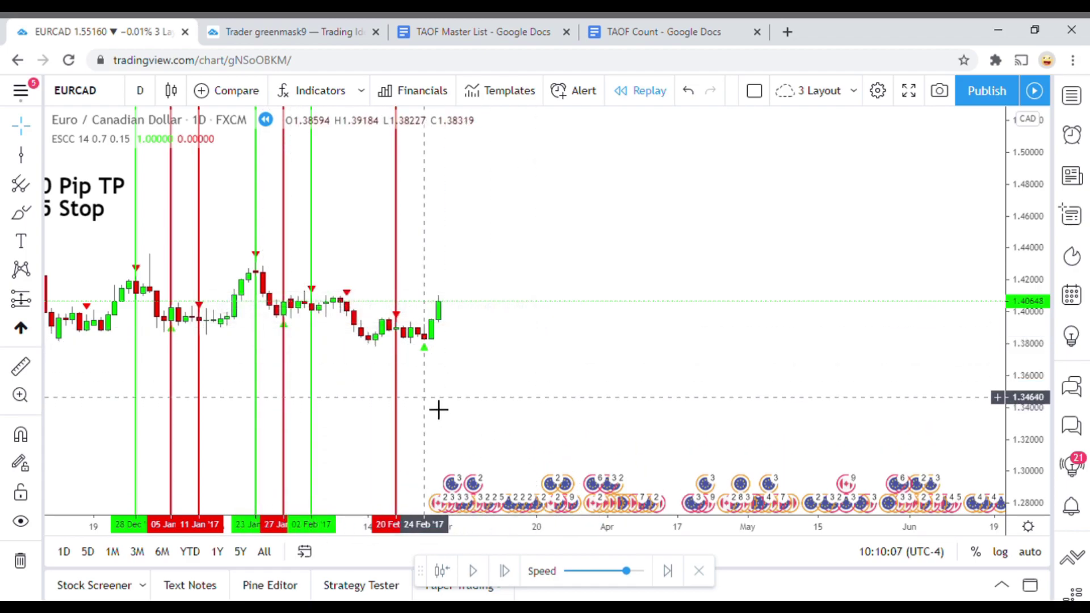
pyautogui.click(475, 571)
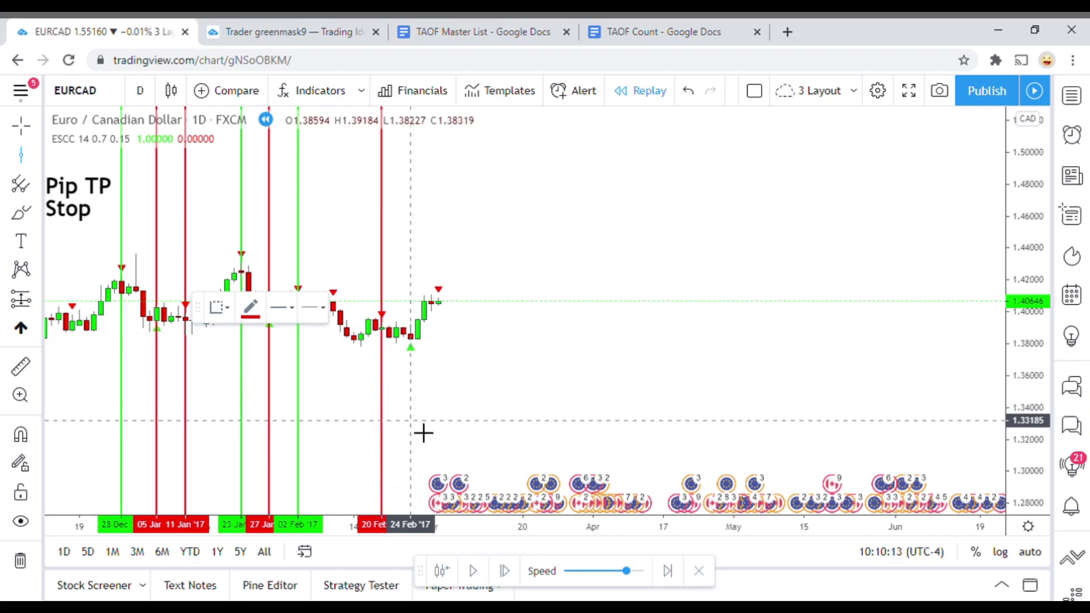
pyautogui.click(250, 307)
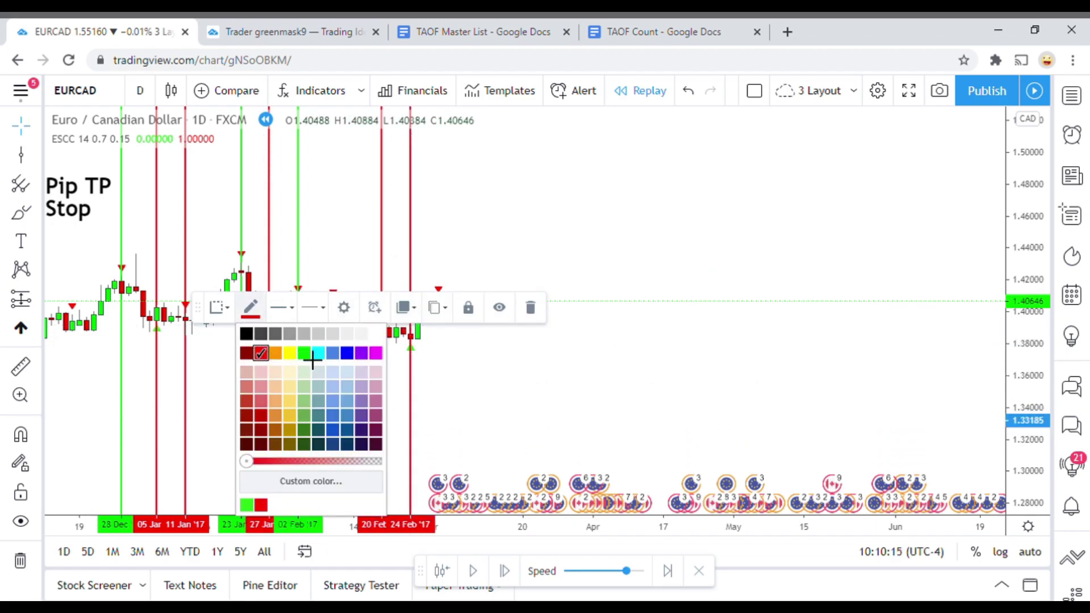
pyautogui.click(528, 426)
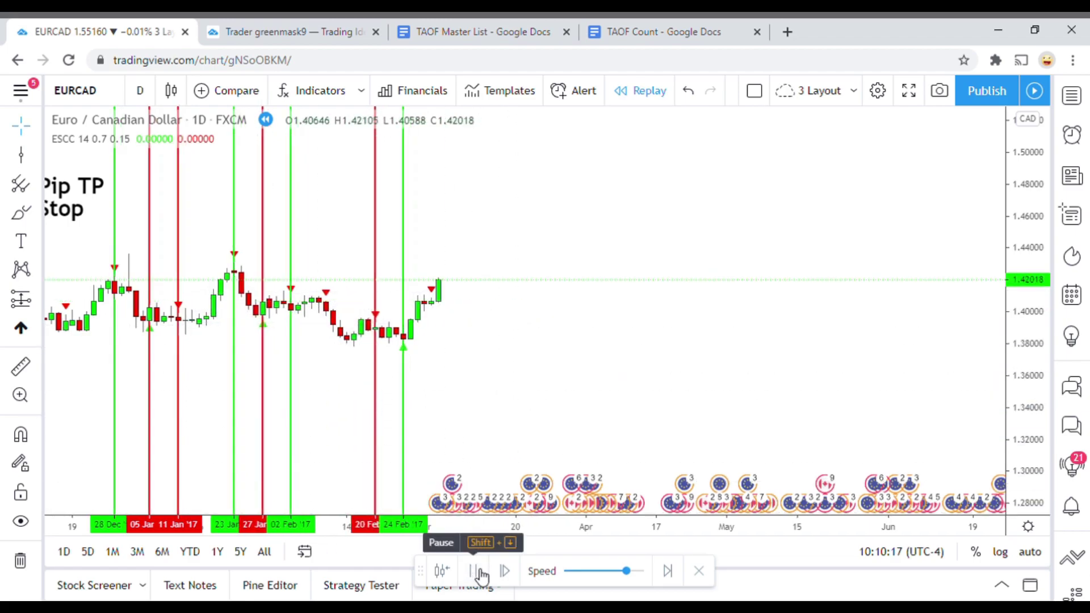
# Mark the 02 Mar candle with a red vertical line.
pyautogui.click(478, 571)
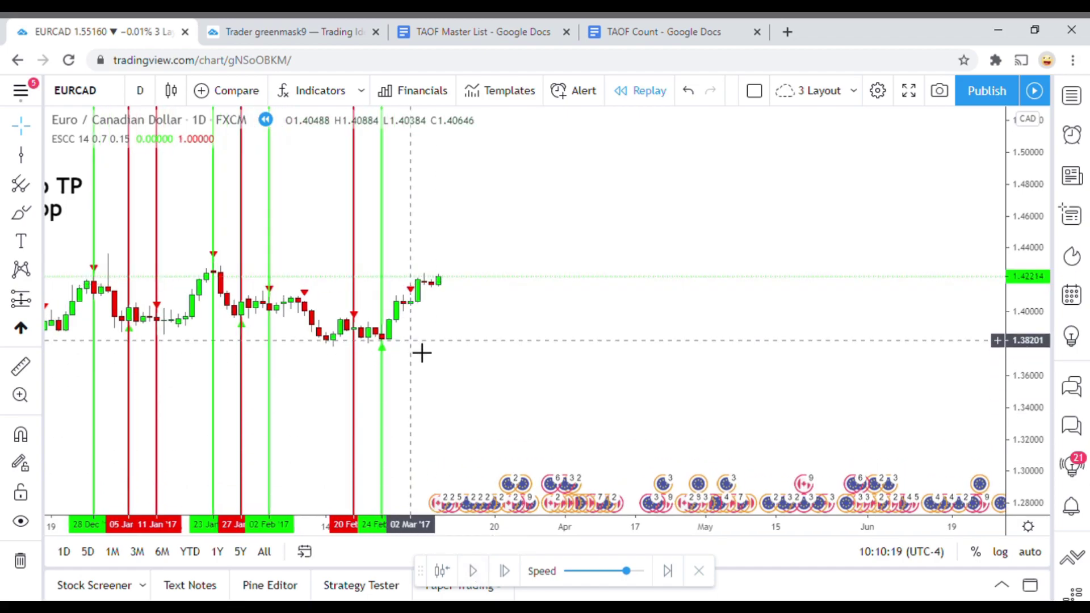
pyautogui.click(21, 154)
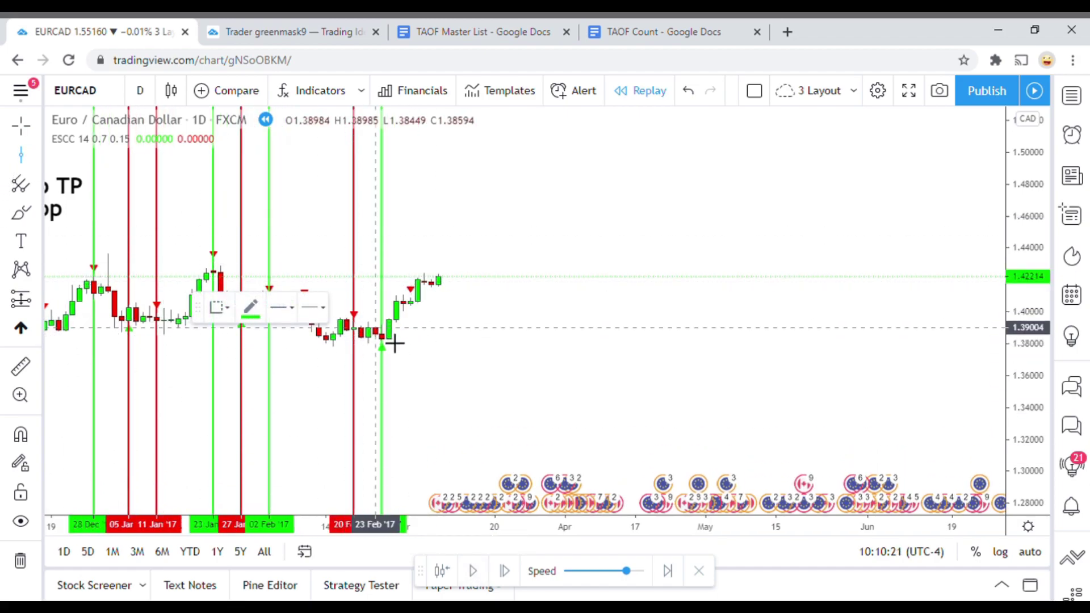
pyautogui.click(424, 382)
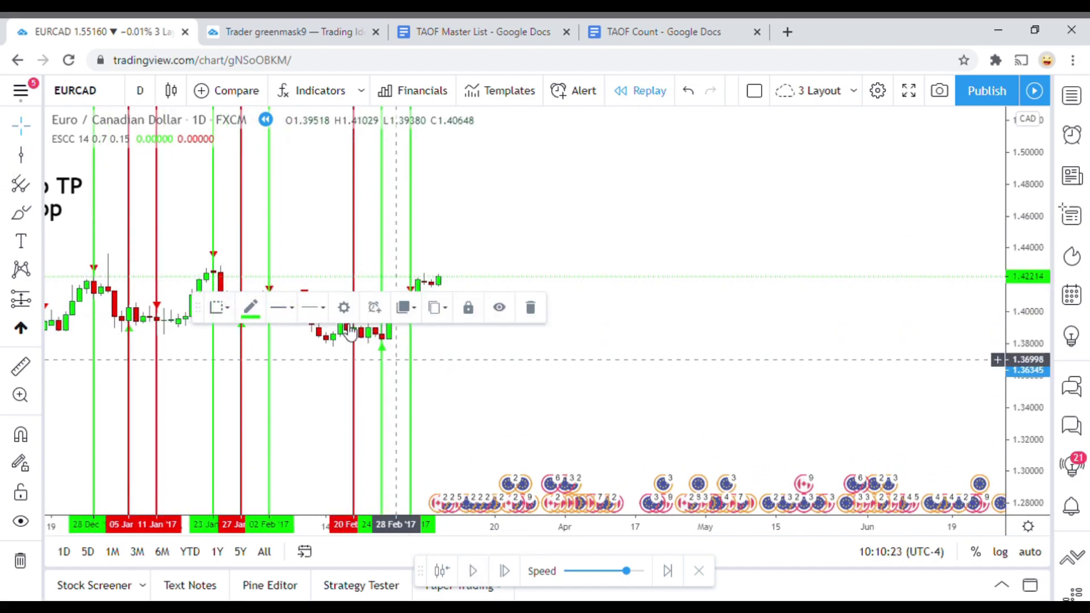
pyautogui.click(250, 307)
pyautogui.click(261, 353)
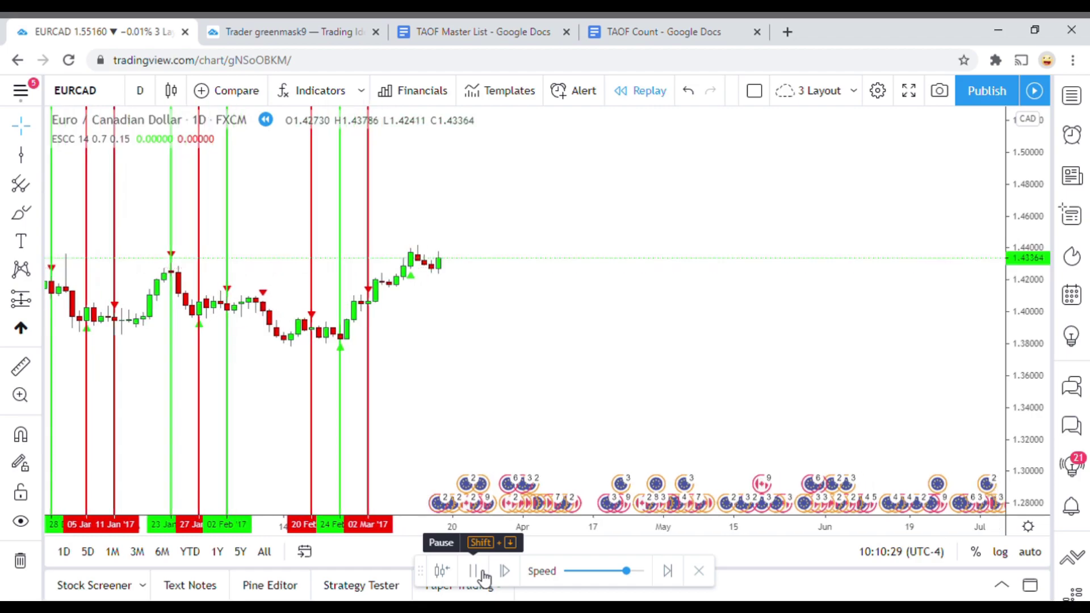
# Measure the latest bars' move and place a vertical line at the 10 Mar '17 bar.
pyautogui.click(483, 573)
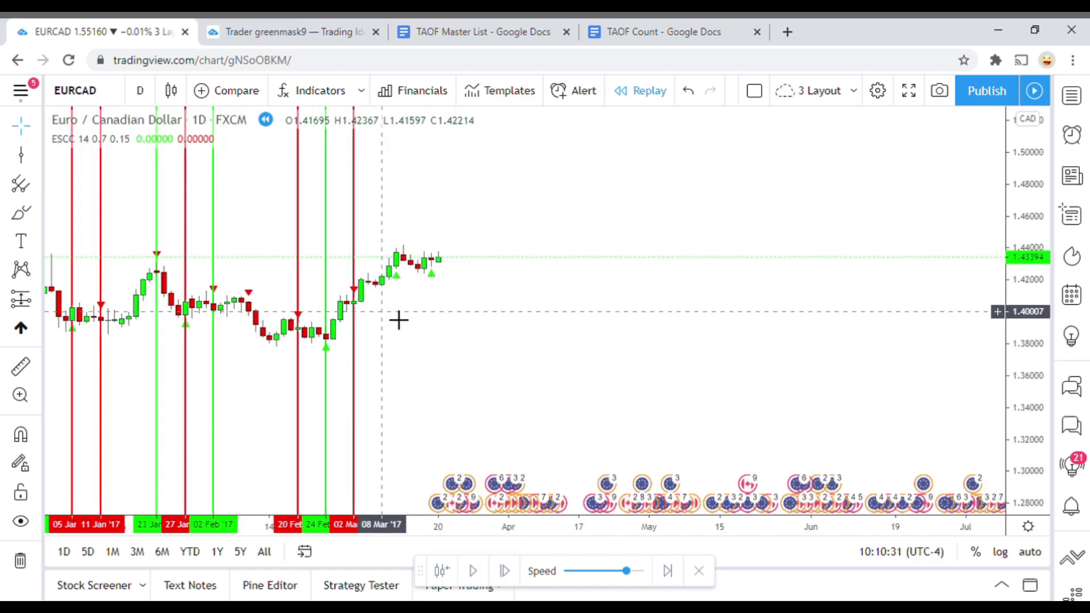
pyautogui.click(20, 367)
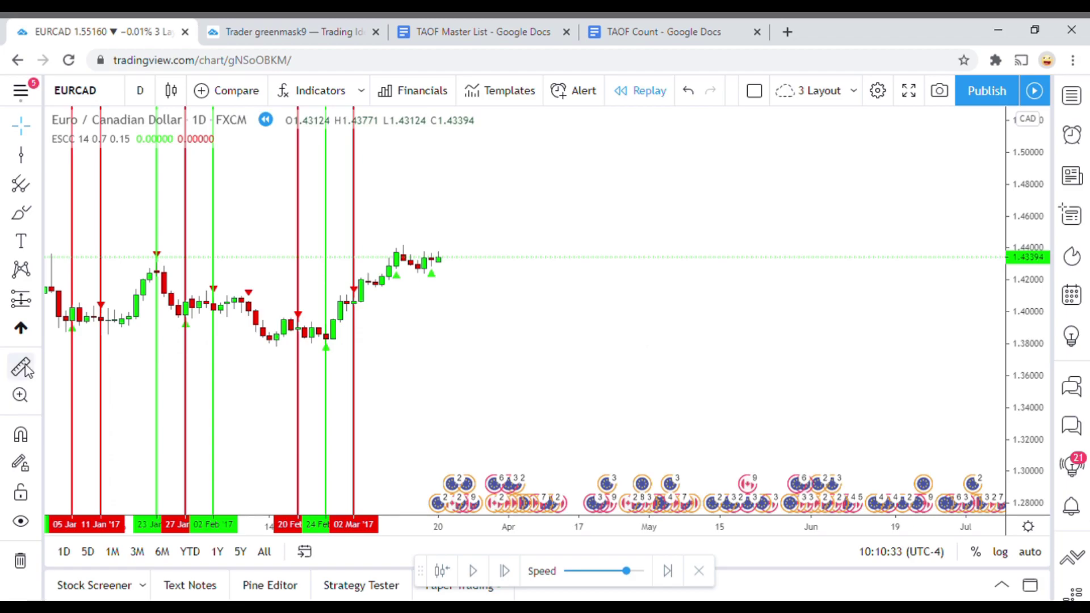
pyautogui.click(384, 268)
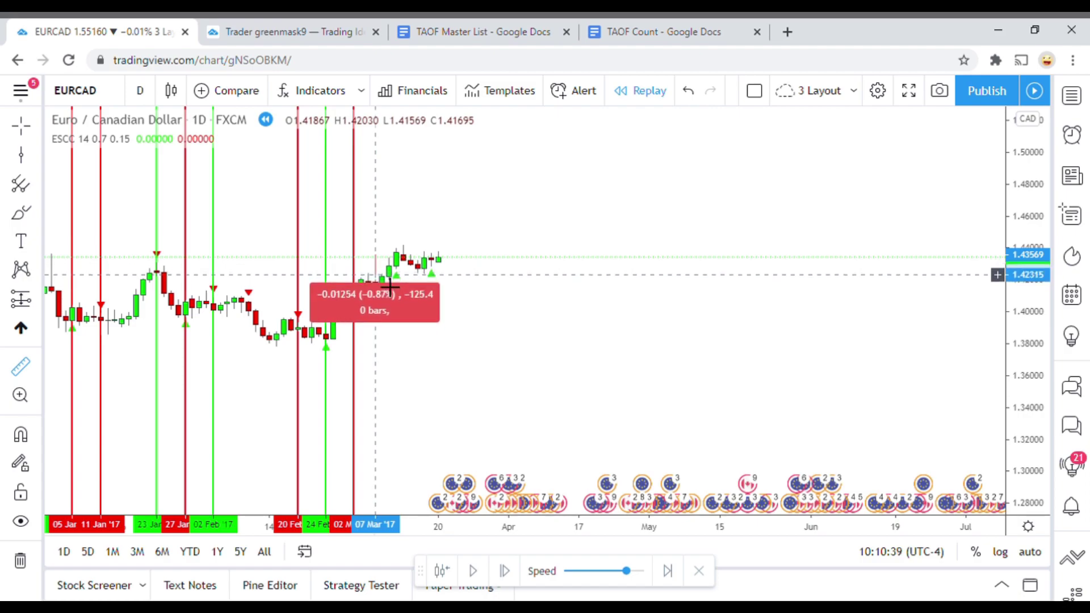
pyautogui.click(617, 372)
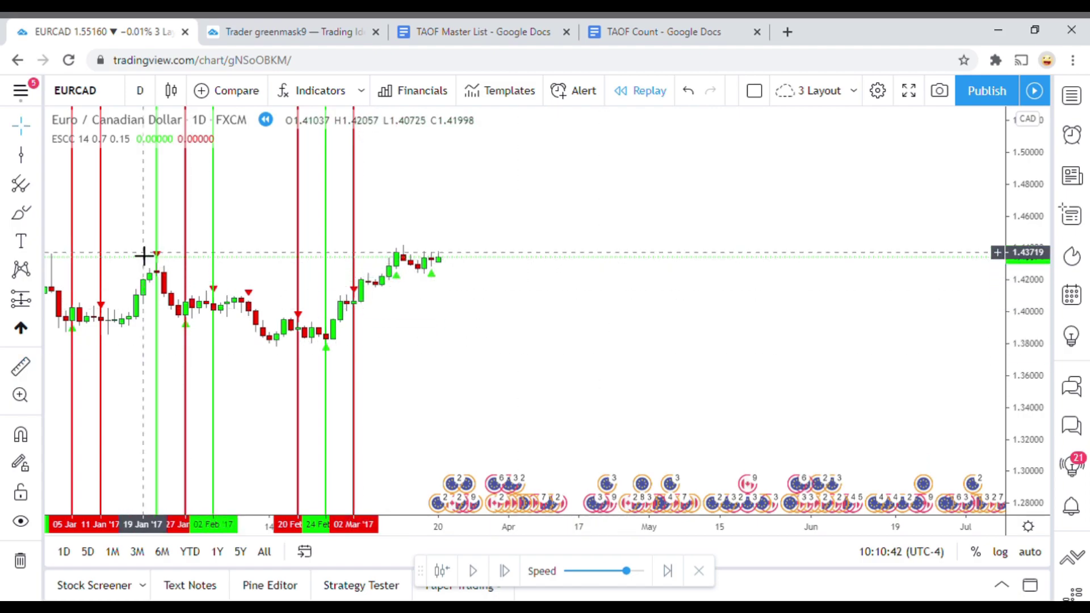
pyautogui.click(409, 343)
pyautogui.click(431, 295)
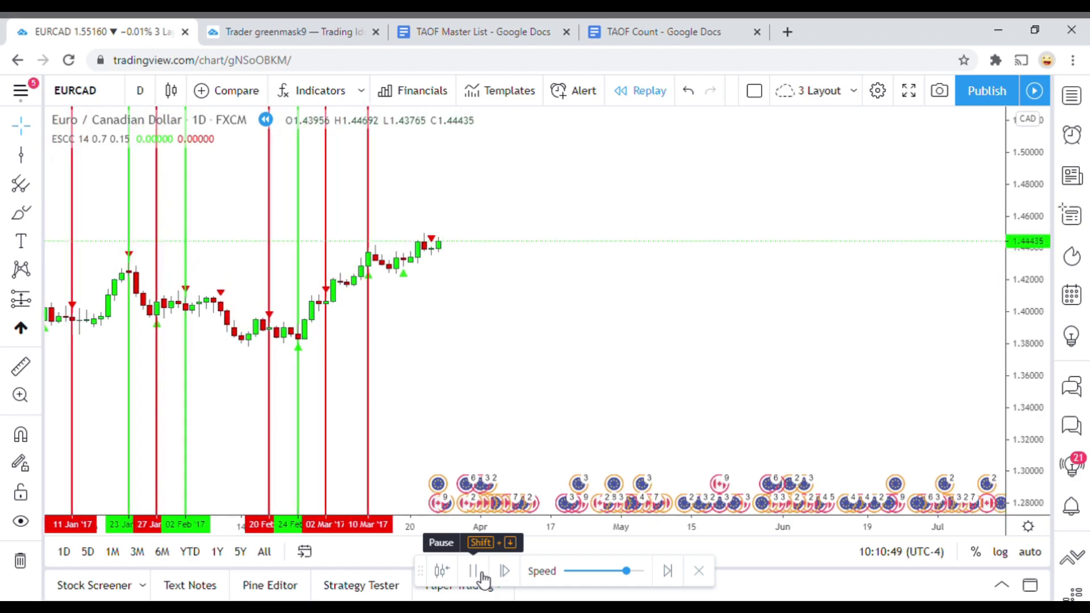
# Mark the 17 Mar '17 bar with a green vertical line.
pyautogui.click(482, 575)
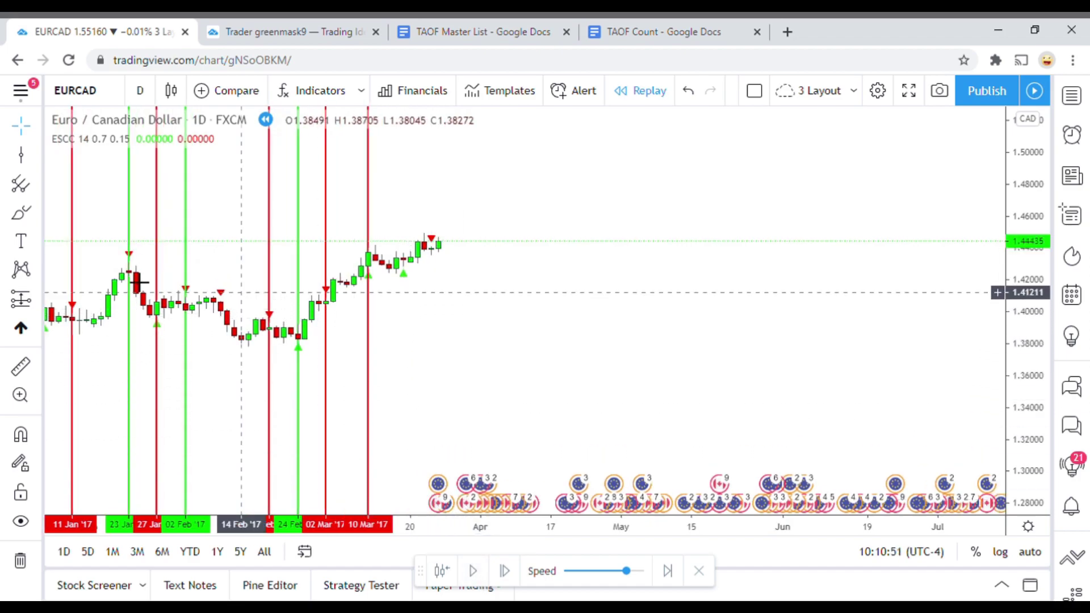
pyautogui.click(21, 157)
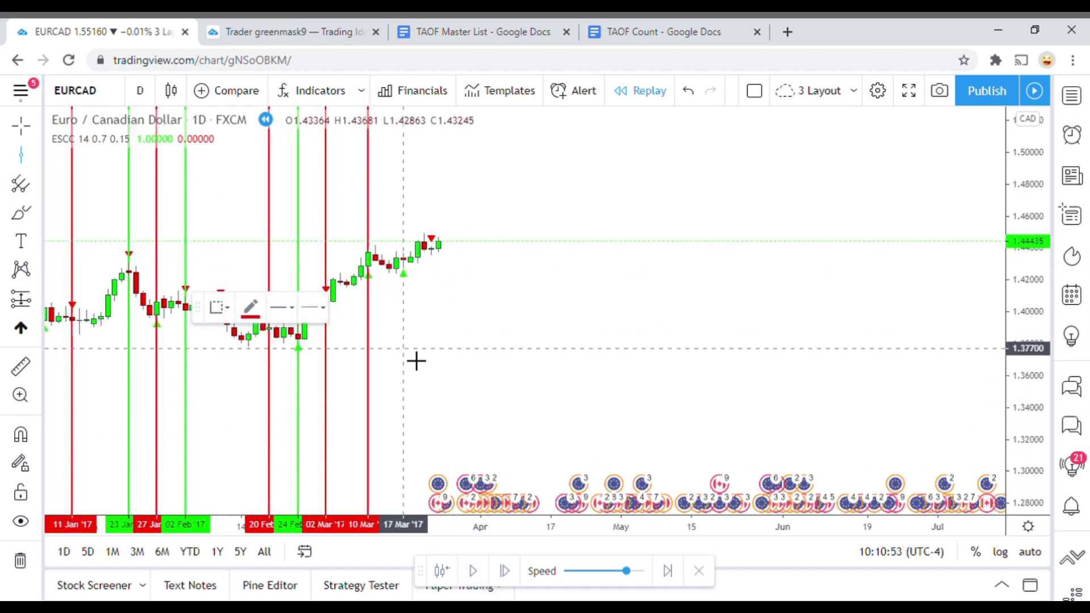
pyautogui.click(417, 360)
pyautogui.click(263, 318)
pyautogui.click(298, 354)
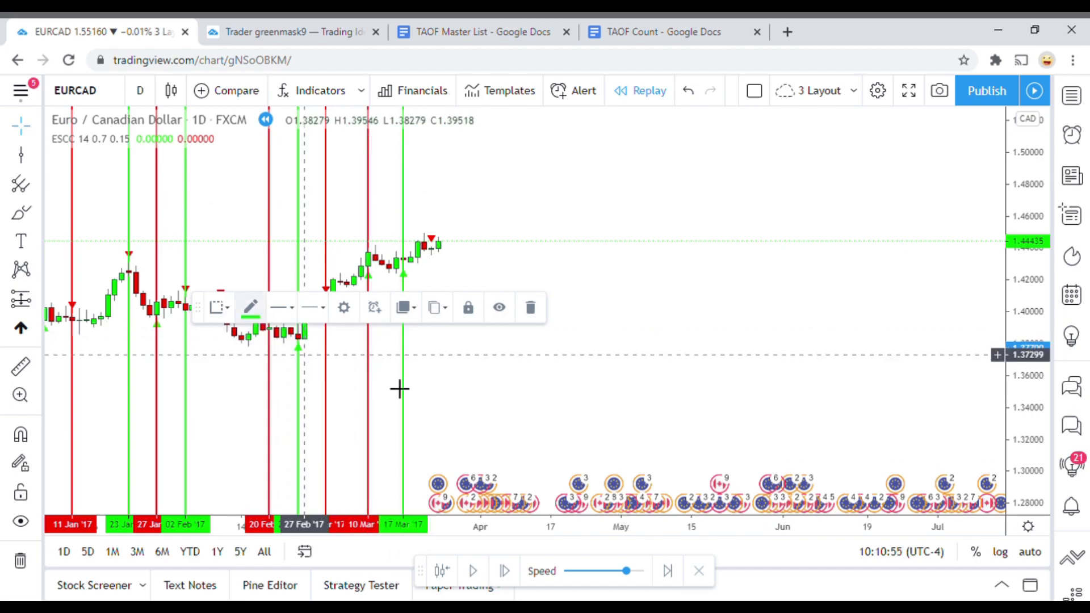
pyautogui.click(423, 368)
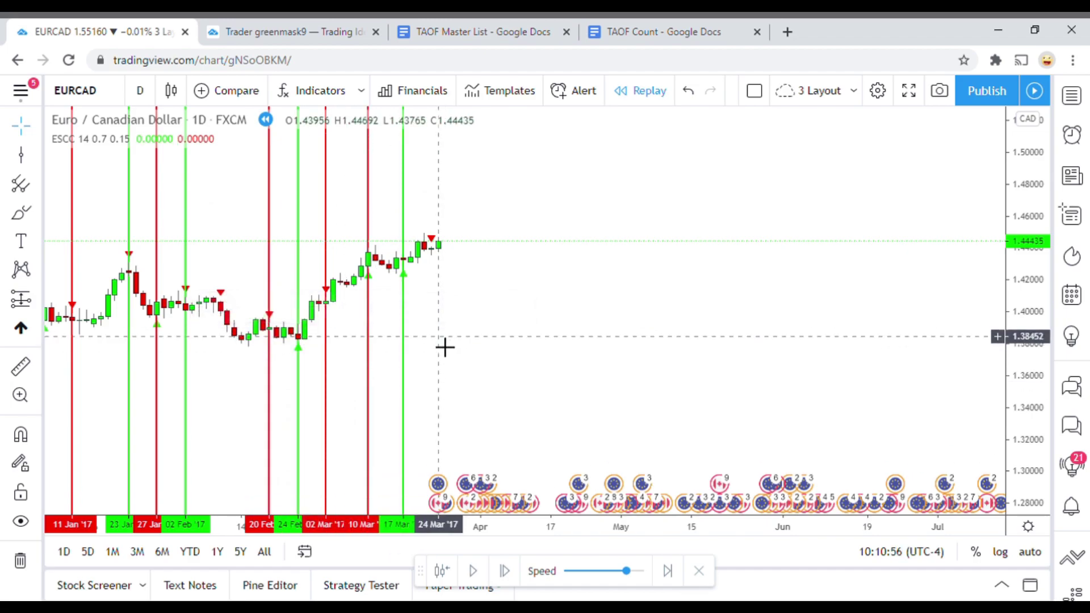
# Advance the replay, measure the latest move, and mark 23 Mar '17 with a red line.
pyautogui.click(474, 573)
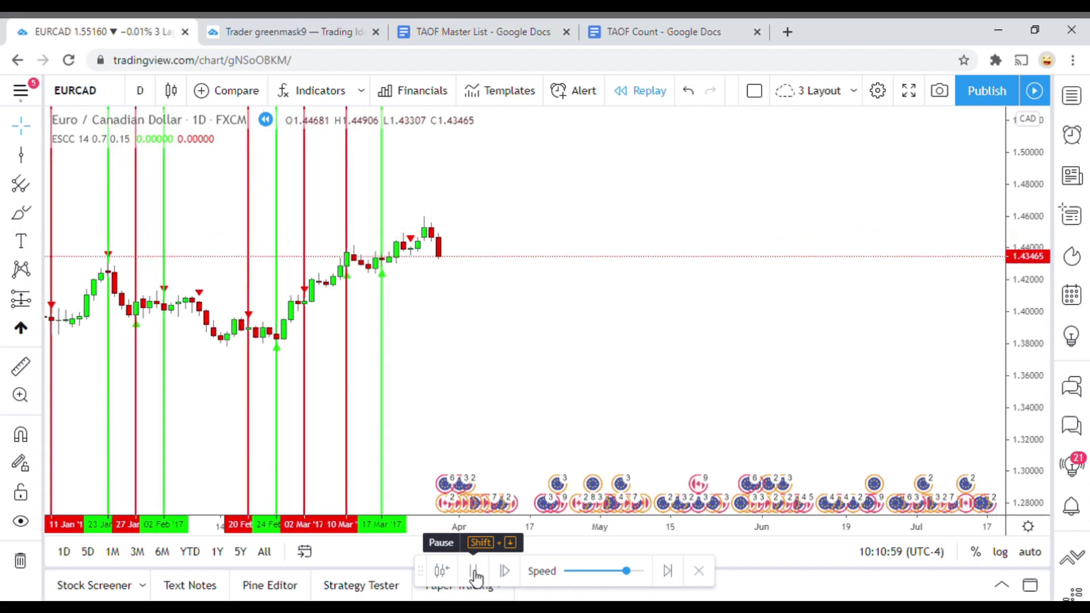
pyautogui.click(474, 572)
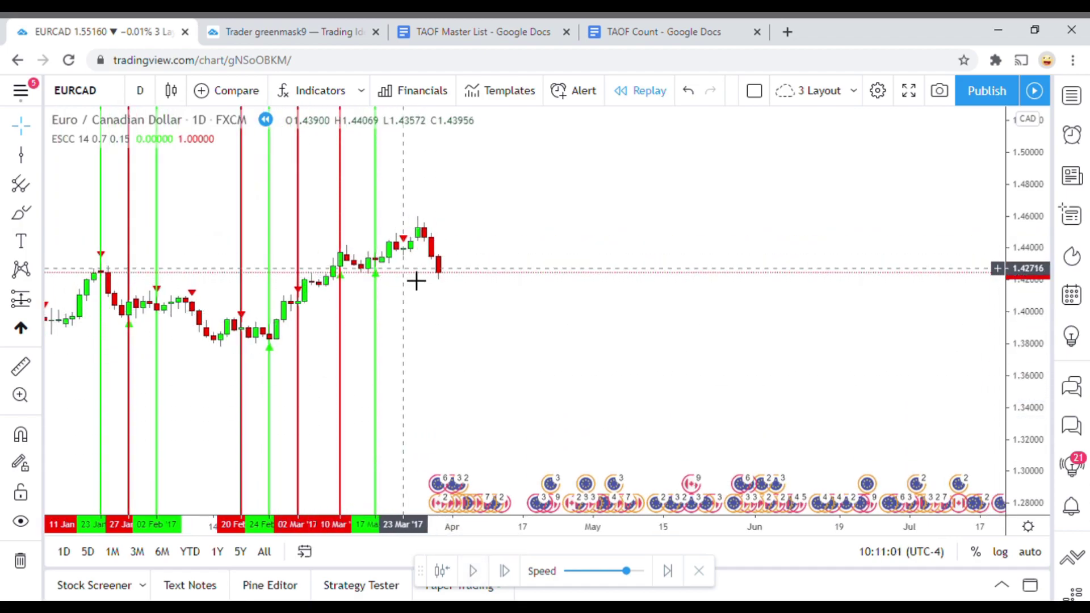
pyautogui.click(20, 367)
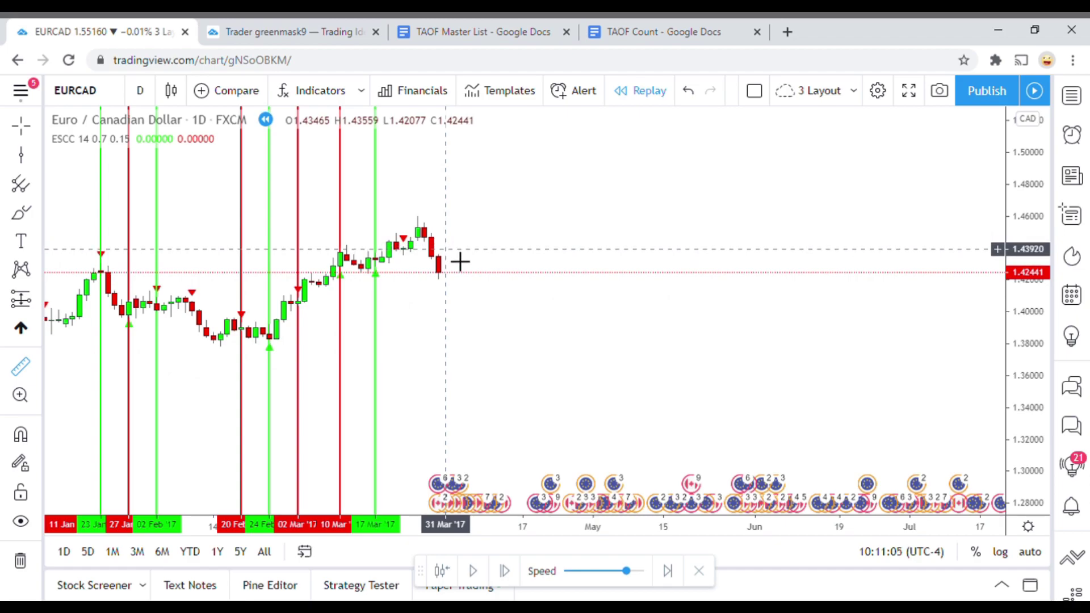
pyautogui.click(446, 249)
pyautogui.click(500, 322)
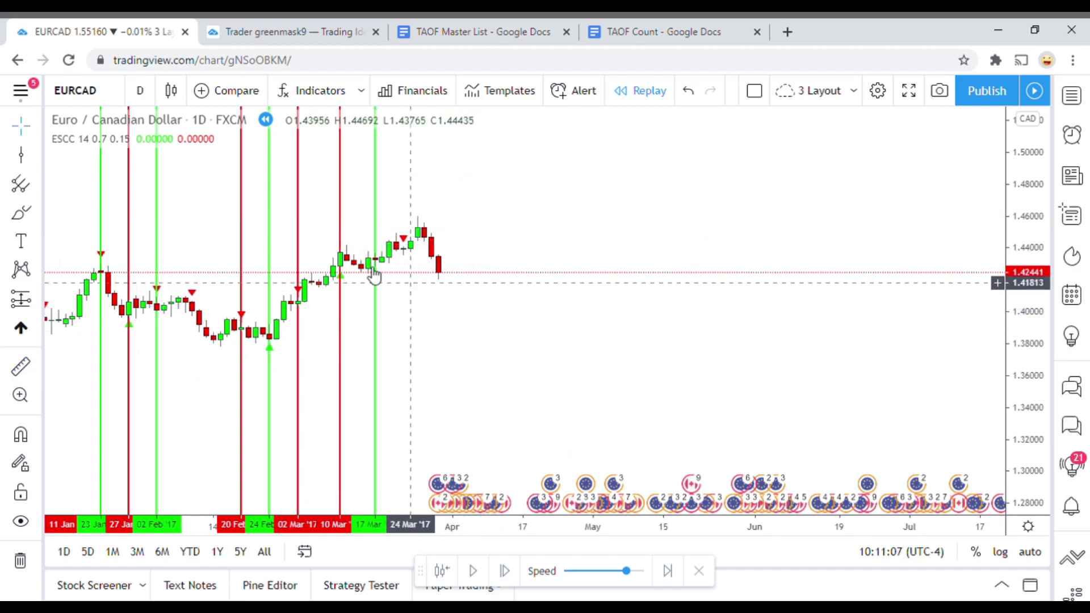
pyautogui.click(20, 155)
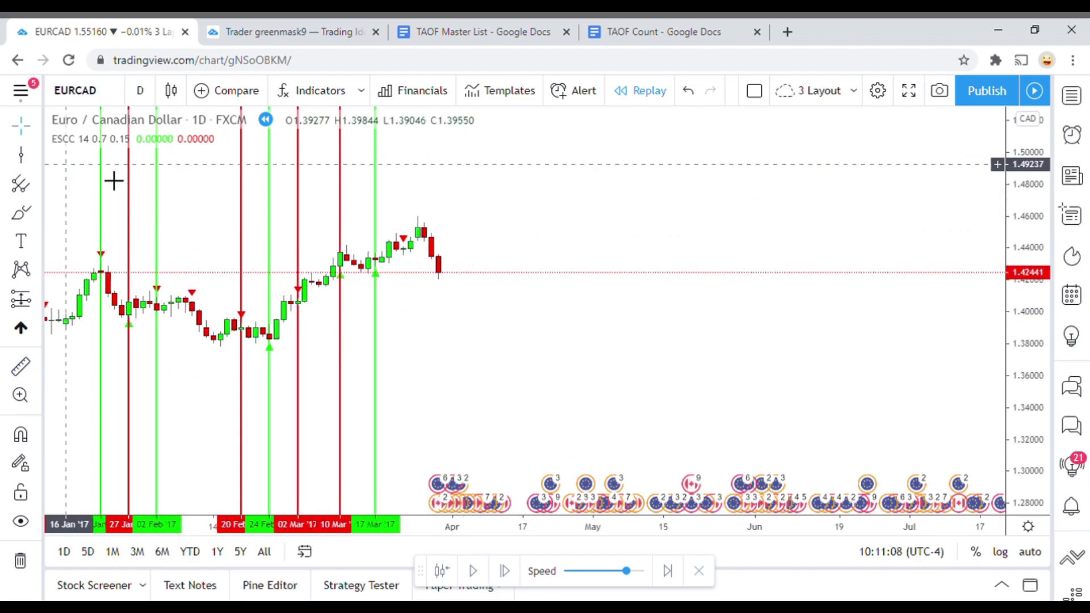
pyautogui.click(416, 312)
pyautogui.click(251, 308)
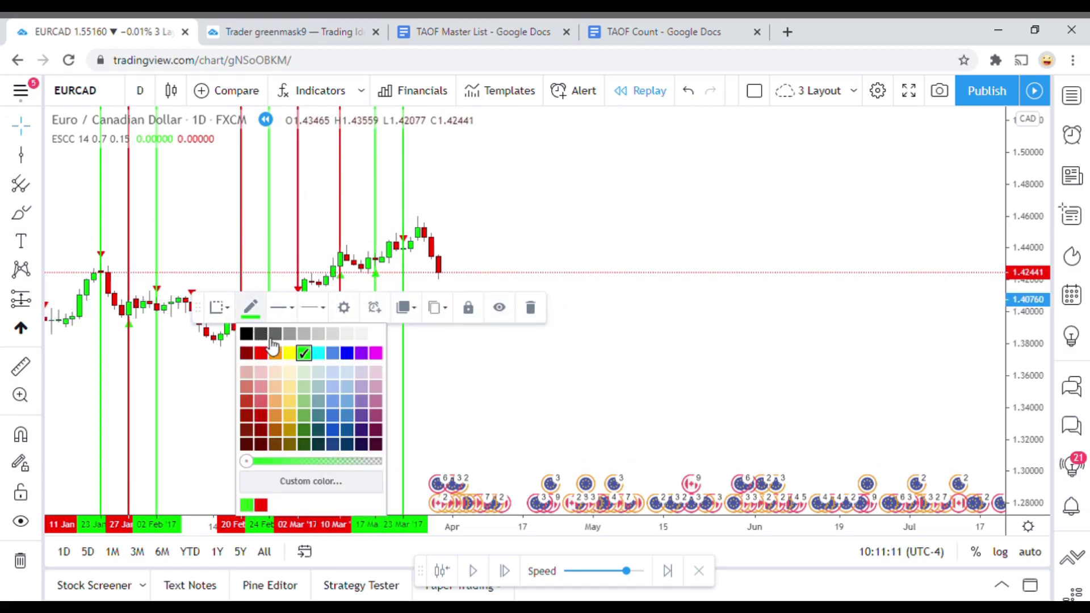
pyautogui.click(266, 357)
pyautogui.moveTo(486, 394); pyautogui.dragTo(462, 380)
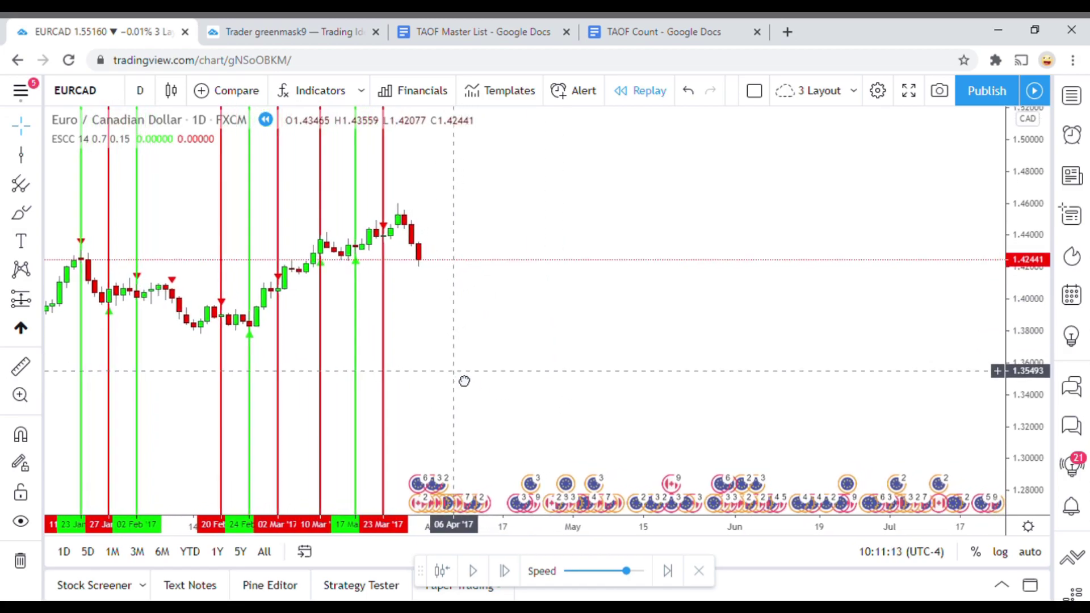
# Advance the replay, measure the latest move, and place a red line at 03 Apr '17.
pyautogui.click(476, 571)
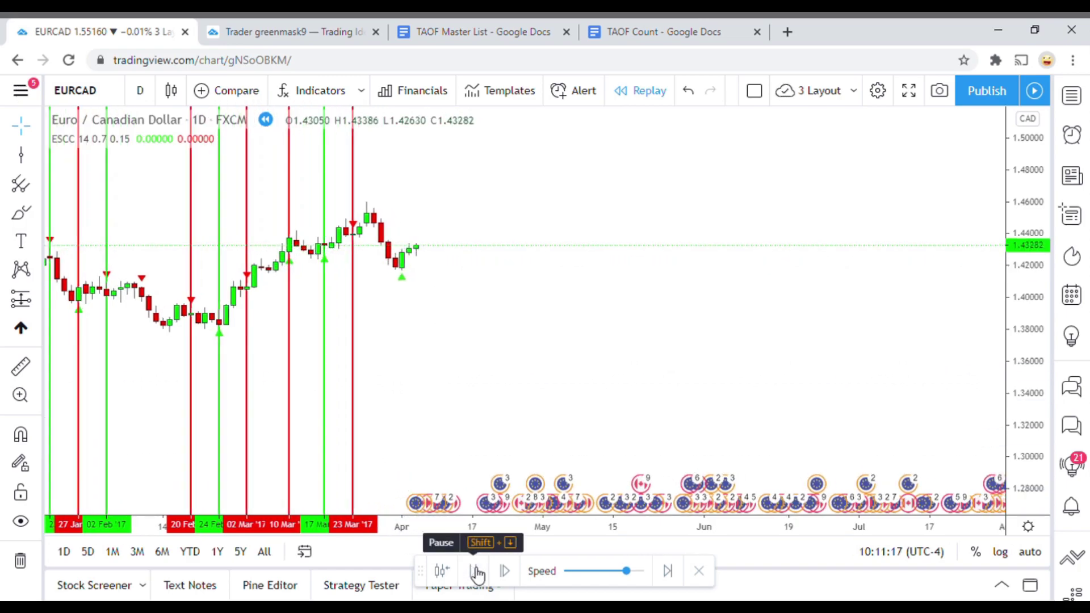
pyautogui.click(475, 572)
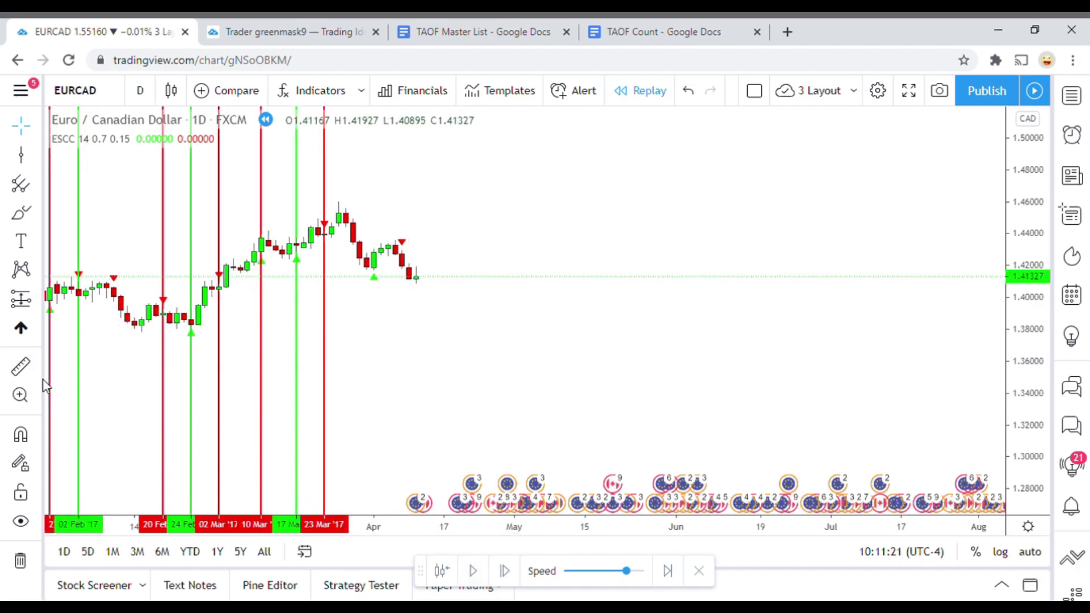
pyautogui.click(19, 370)
pyautogui.click(413, 247)
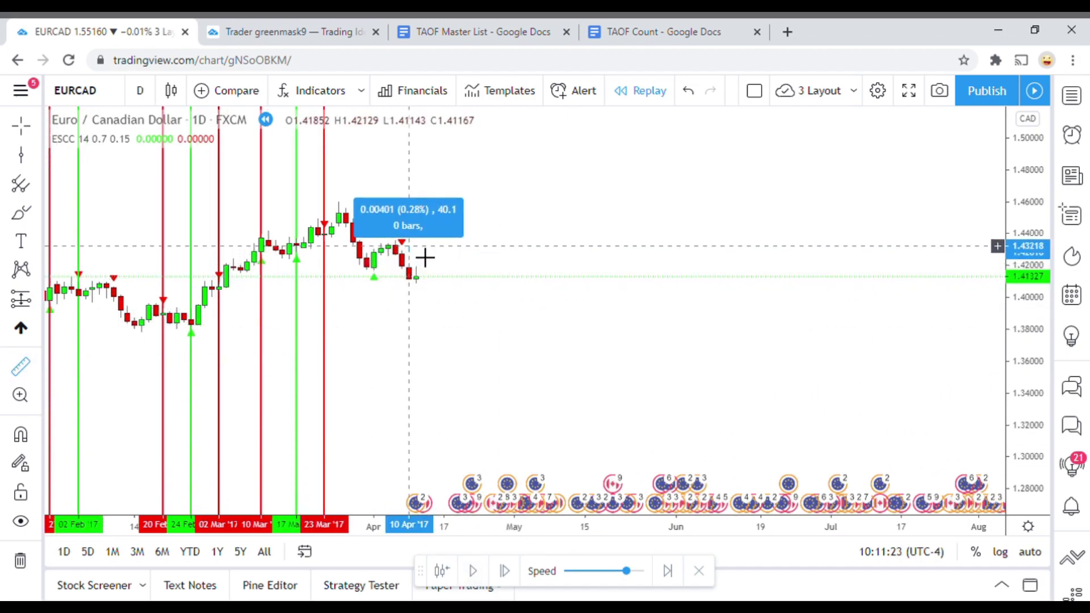
pyautogui.click(428, 252)
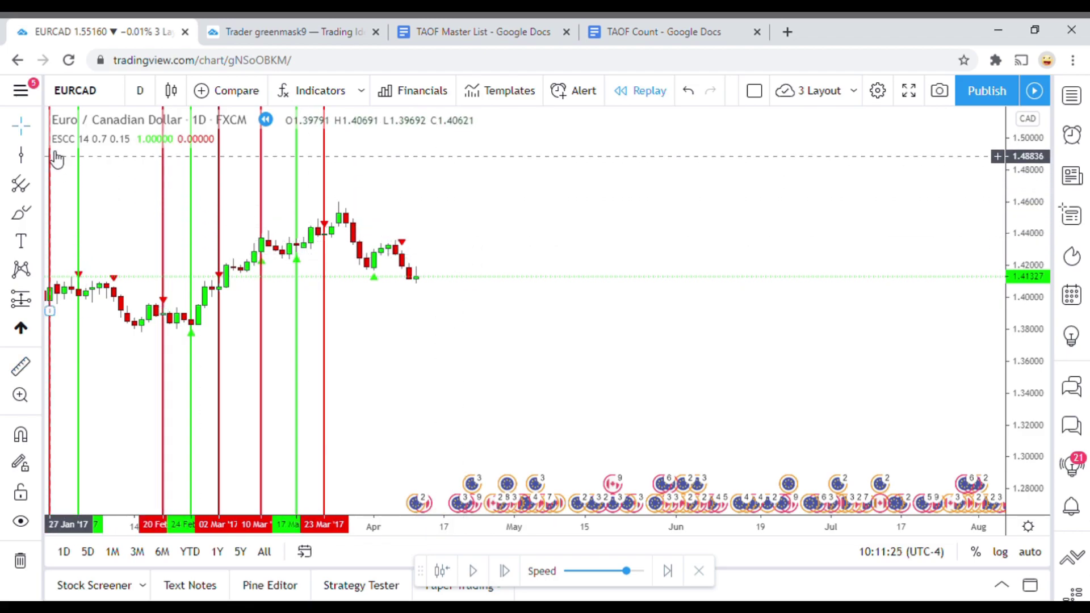
pyautogui.click(21, 154)
pyautogui.click(370, 323)
pyautogui.click(459, 355)
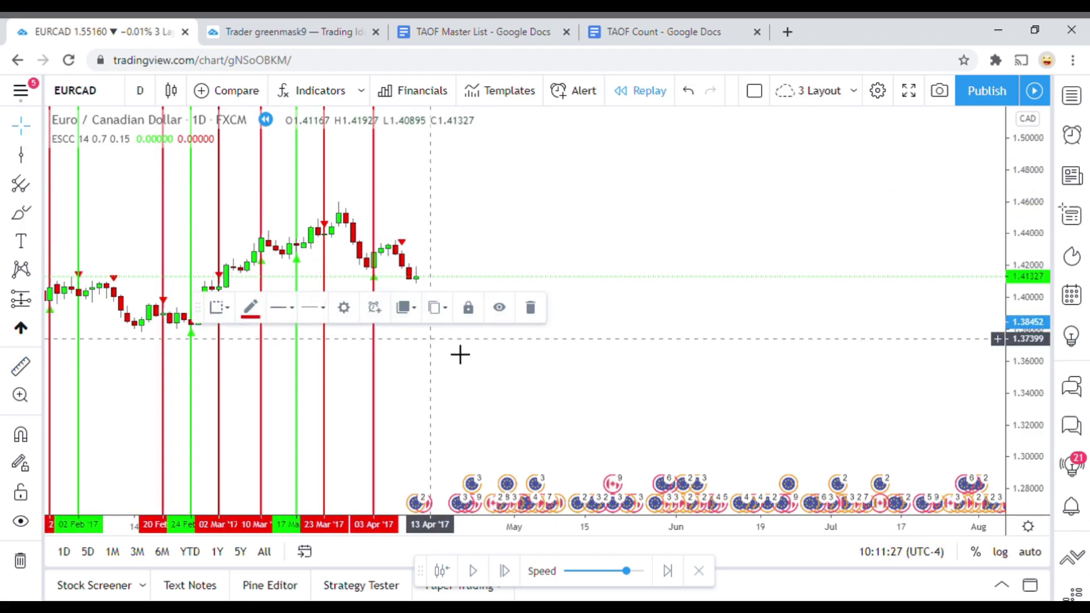
pyautogui.press('Delete')
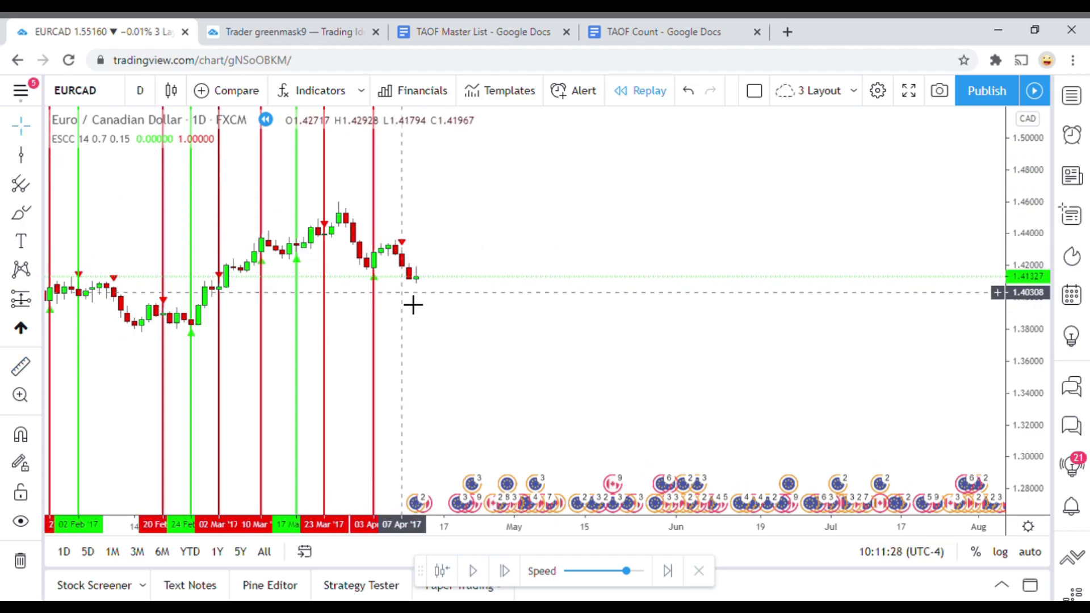
# Mark the 07 Apr '17 bar with a green vertical line.
pyautogui.click(21, 154)
pyautogui.click(414, 329)
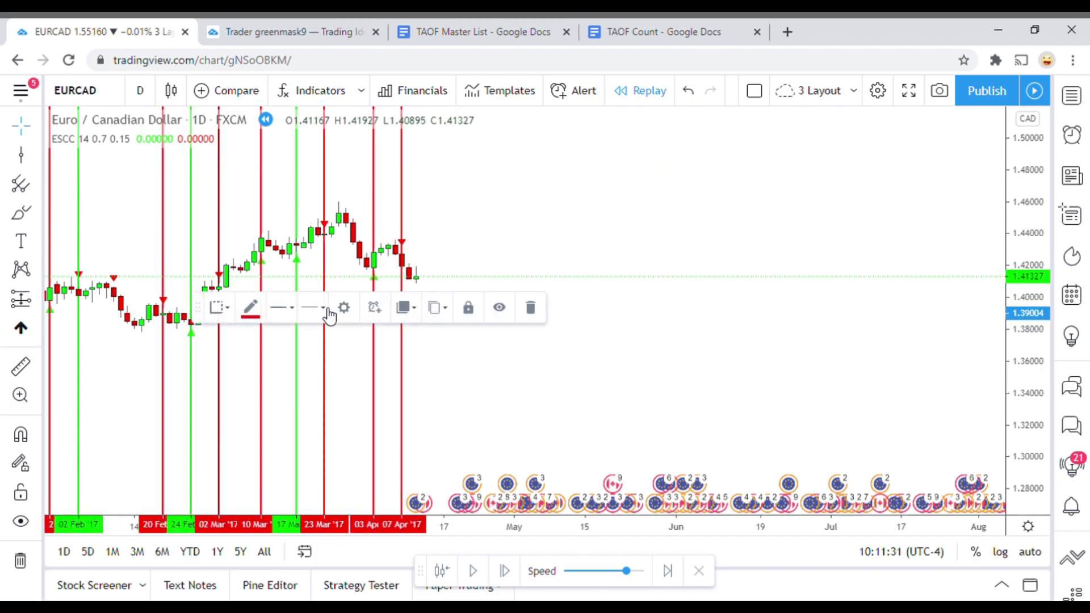
pyautogui.click(252, 310)
pyautogui.click(317, 355)
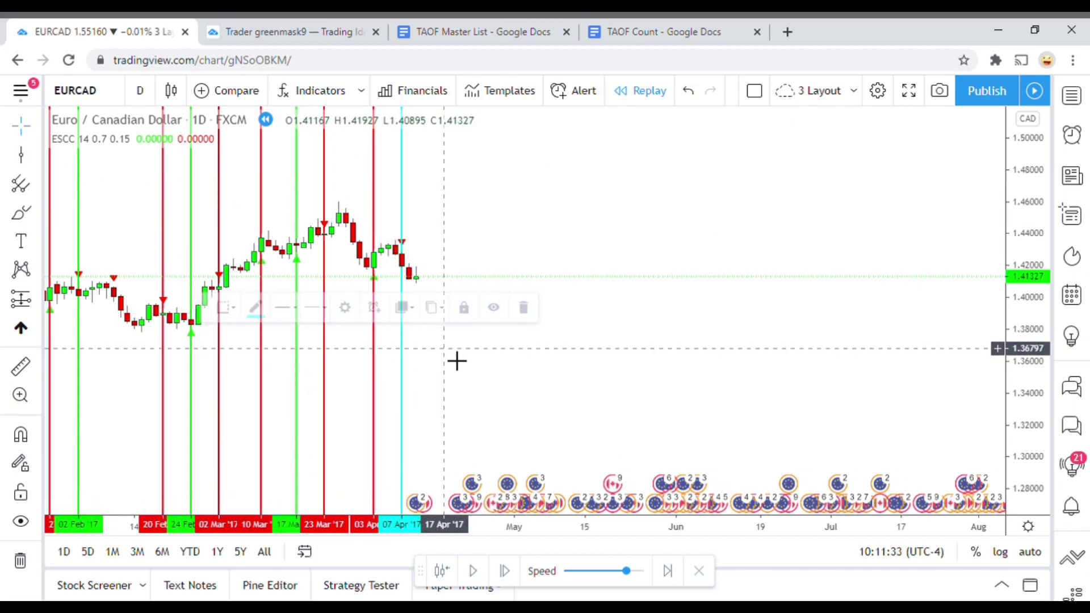
pyautogui.click(402, 310)
pyautogui.click(251, 309)
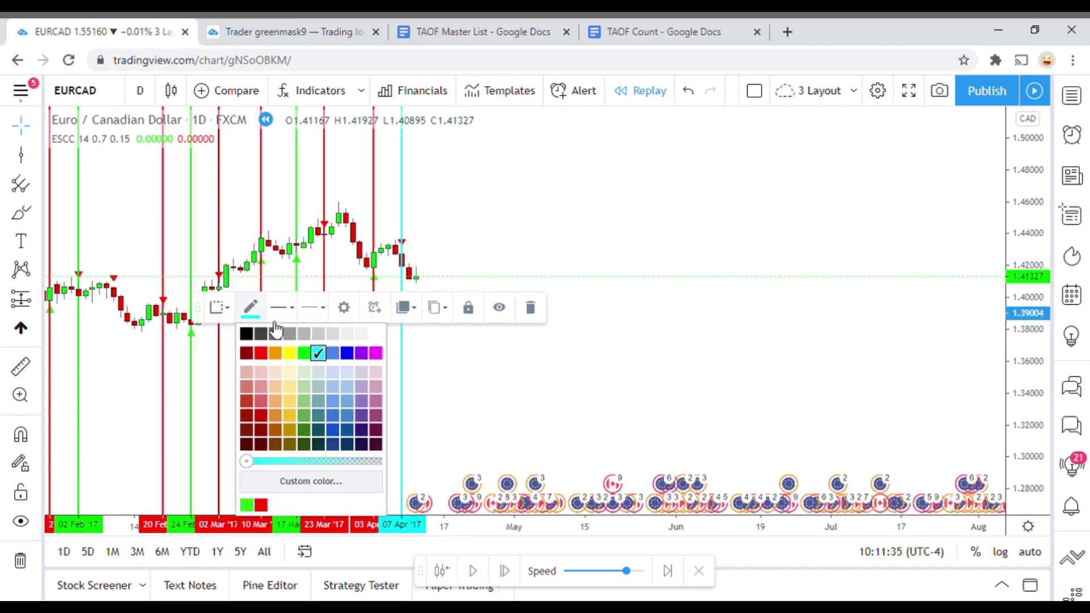
pyautogui.click(305, 353)
pyautogui.click(533, 385)
pyautogui.moveTo(458, 404); pyautogui.dragTo(453, 392)
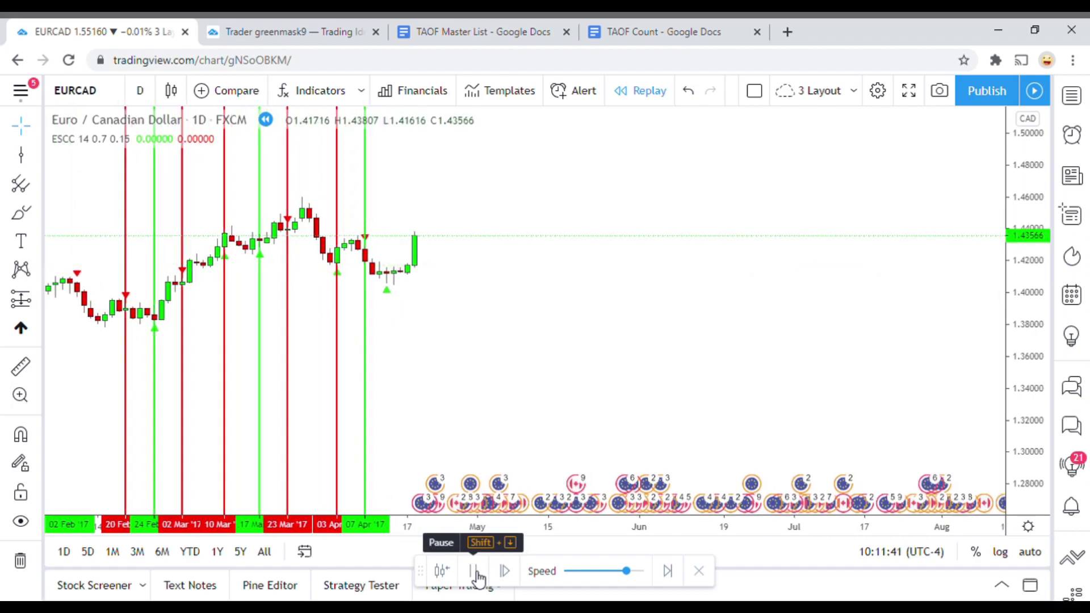
# Pause the replay and mark the 12 Apr '17 bar with a green vertical line.
pyautogui.click(476, 572)
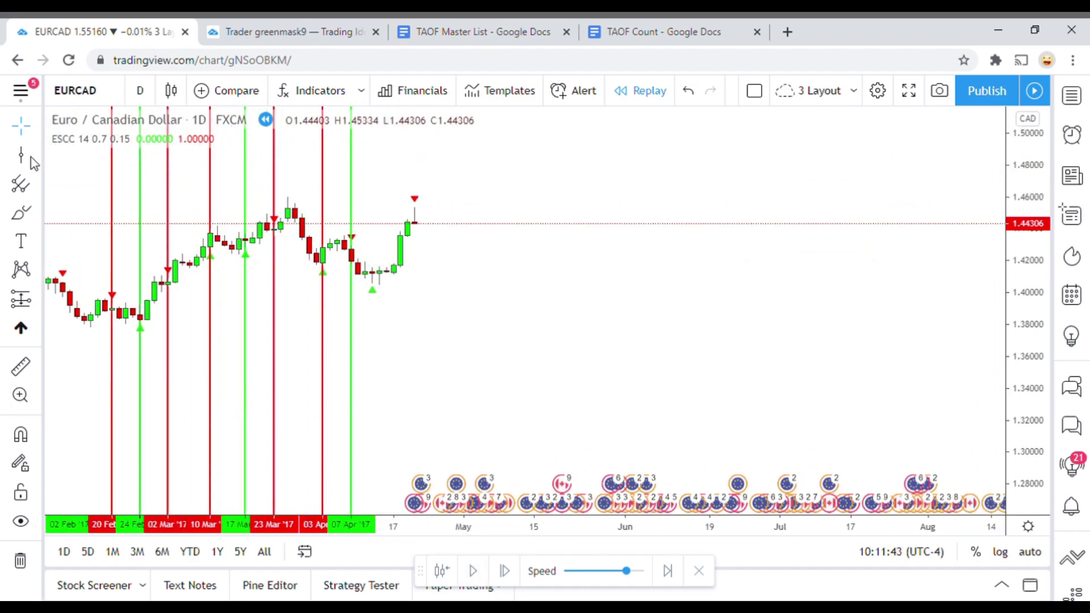
pyautogui.hotkey('alt', 'v')
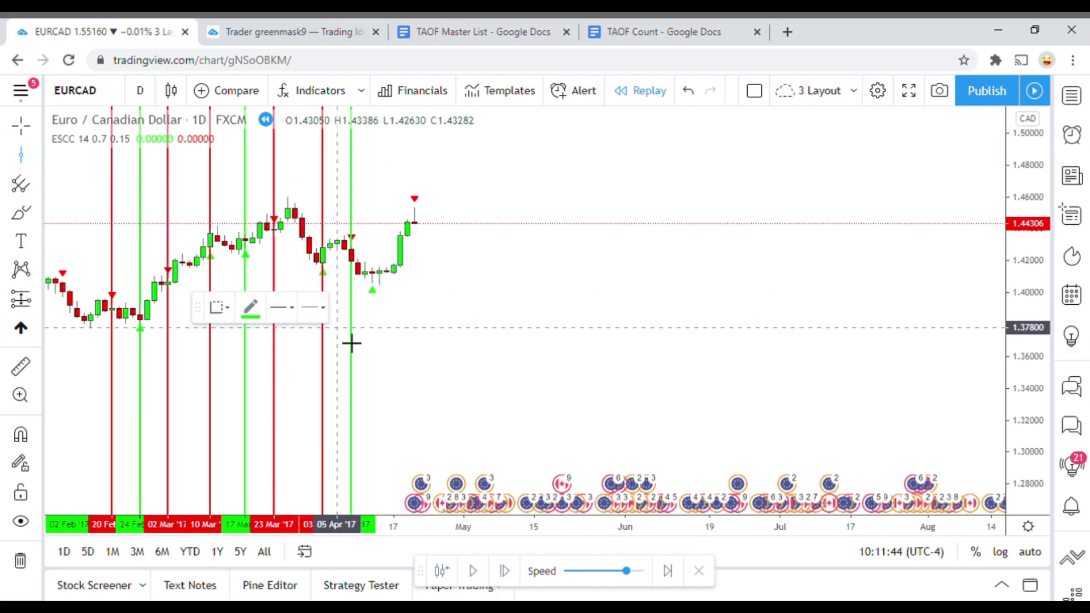
pyautogui.click(382, 363)
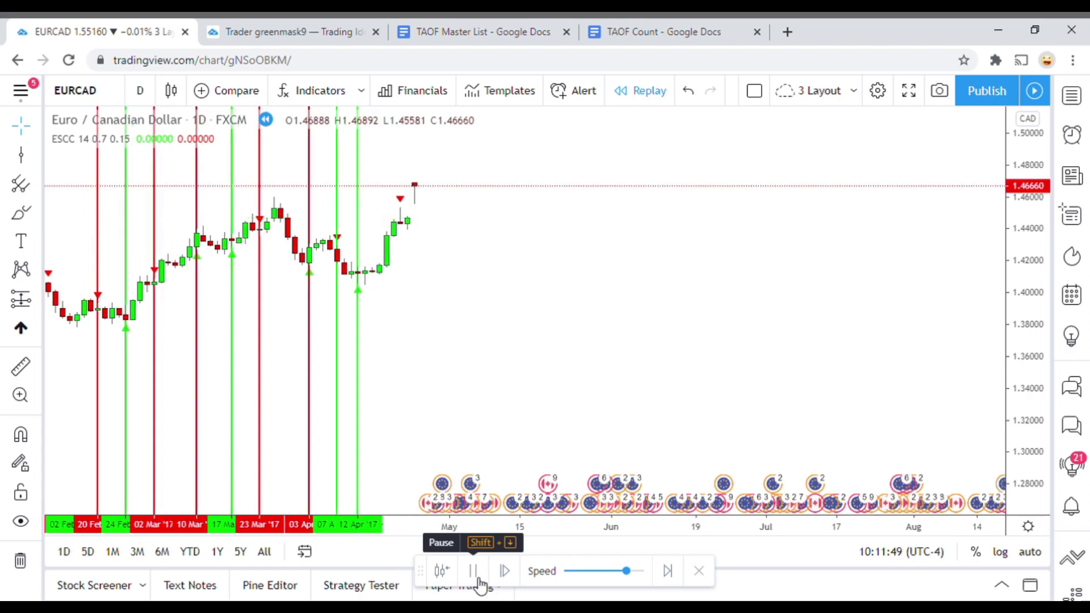
# Place a red vertical line at the 20 Apr '17 bar, then pause the replay.
pyautogui.click(477, 578)
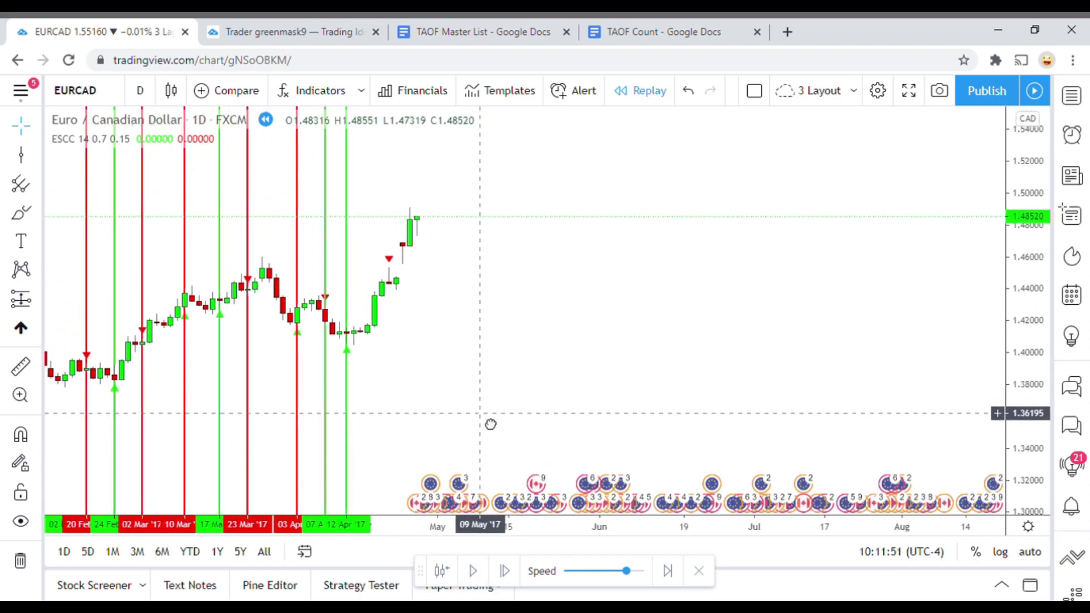
pyautogui.click(389, 341)
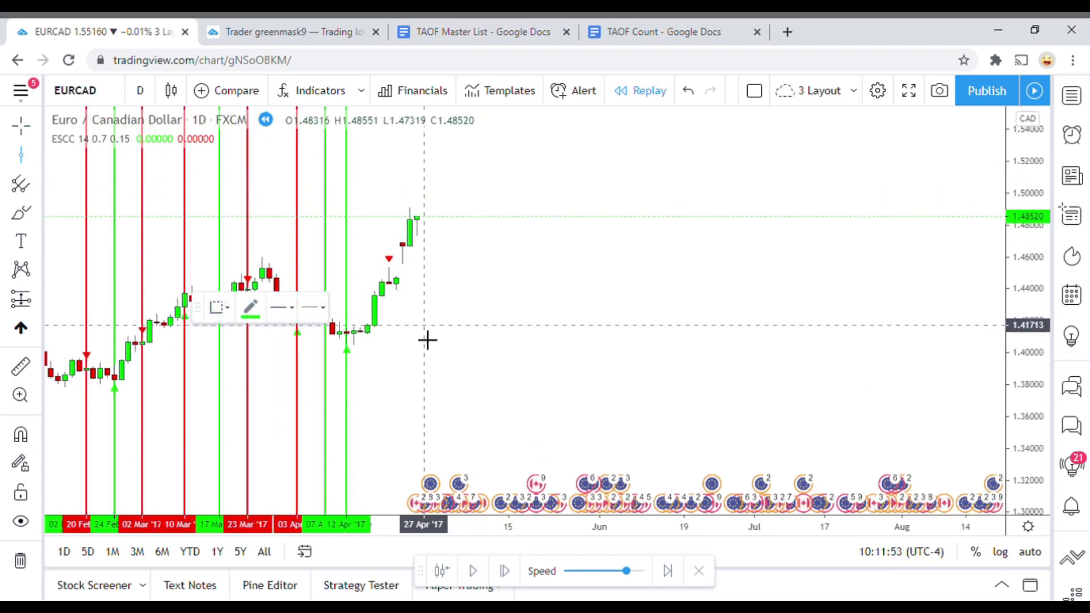
pyautogui.click(265, 314)
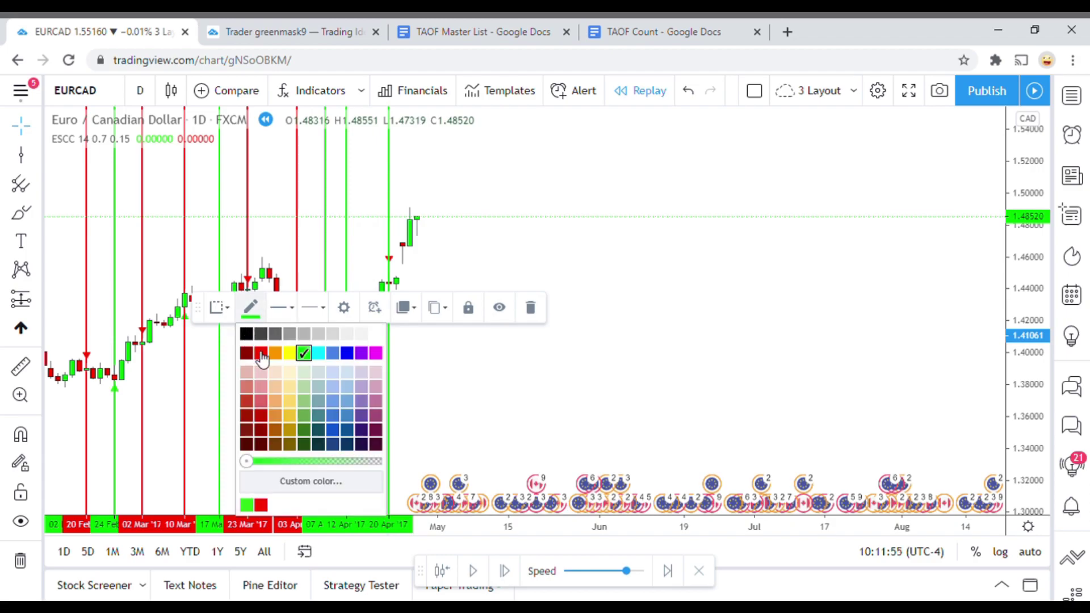
pyautogui.click(260, 354)
pyautogui.click(477, 392)
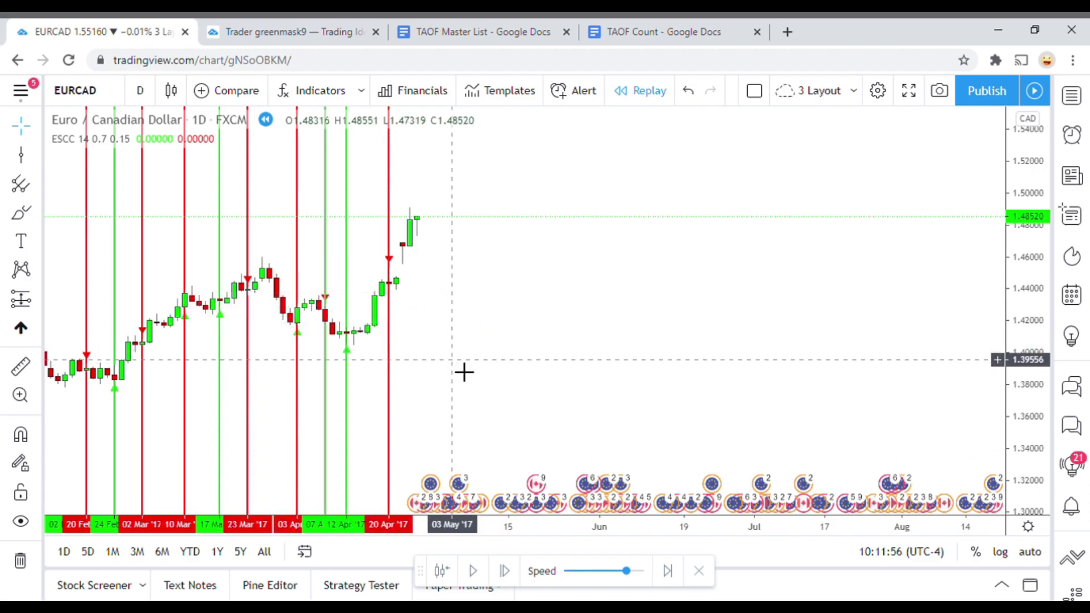
pyautogui.click(479, 576)
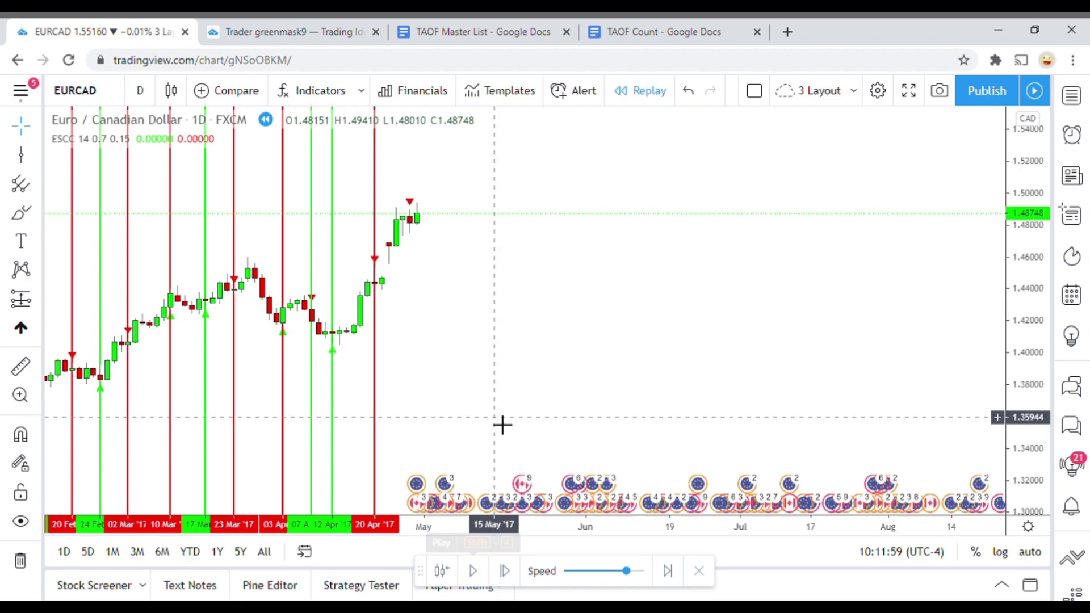
pyautogui.moveTo(490, 396); pyautogui.dragTo(487, 396)
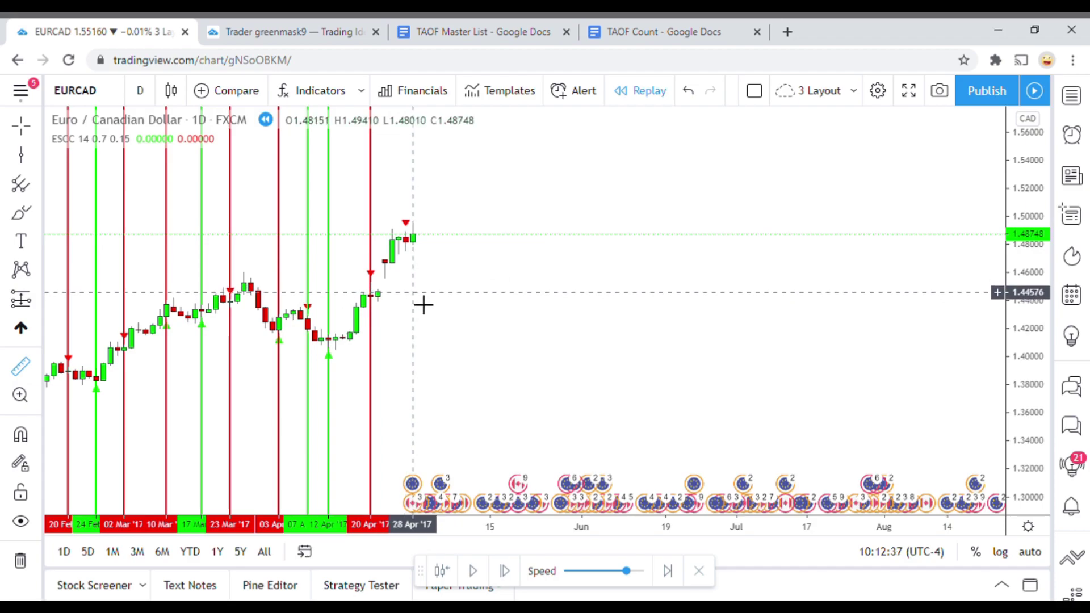
pyautogui.click(429, 308)
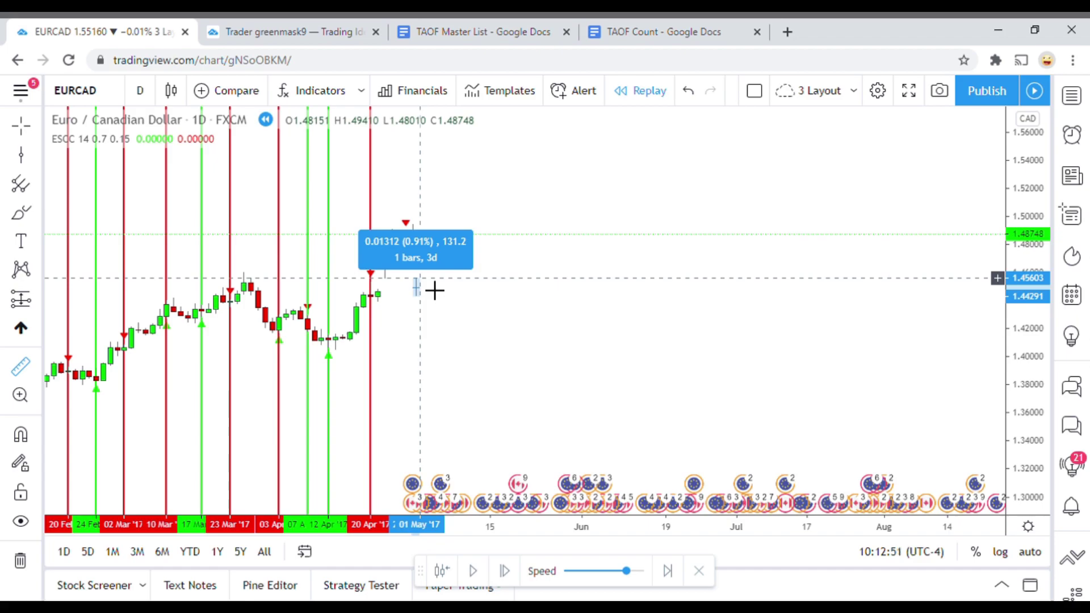
pyautogui.click(555, 343)
pyautogui.scroll(-3, 556, 343)
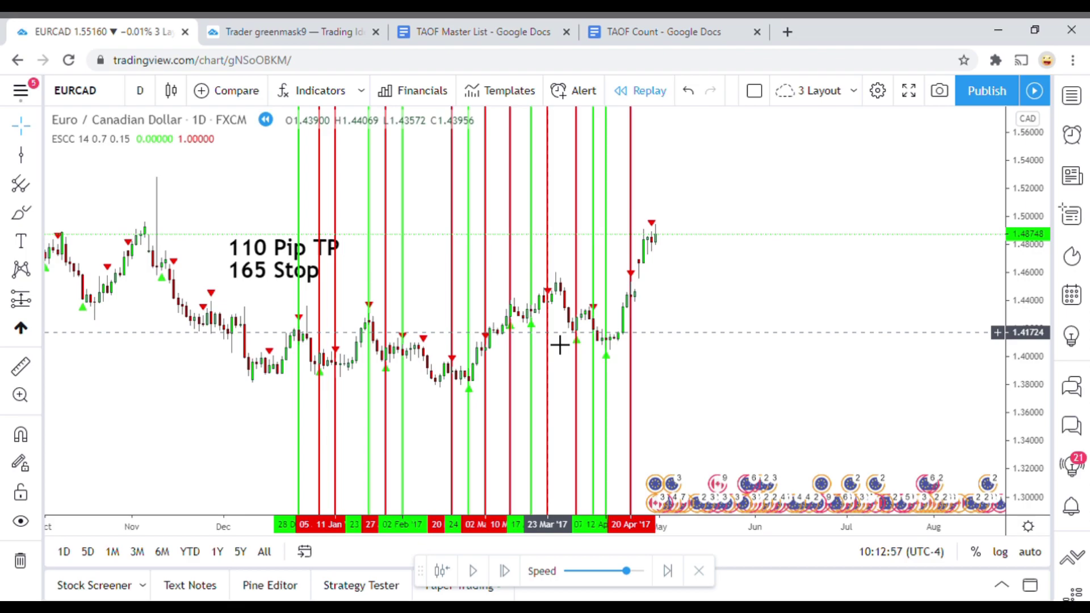
# Shift the red sell-signal line between 18 and 24 Apr until it rests on the 20 Apr '17 candle.
pyautogui.scroll(2, 559, 345)
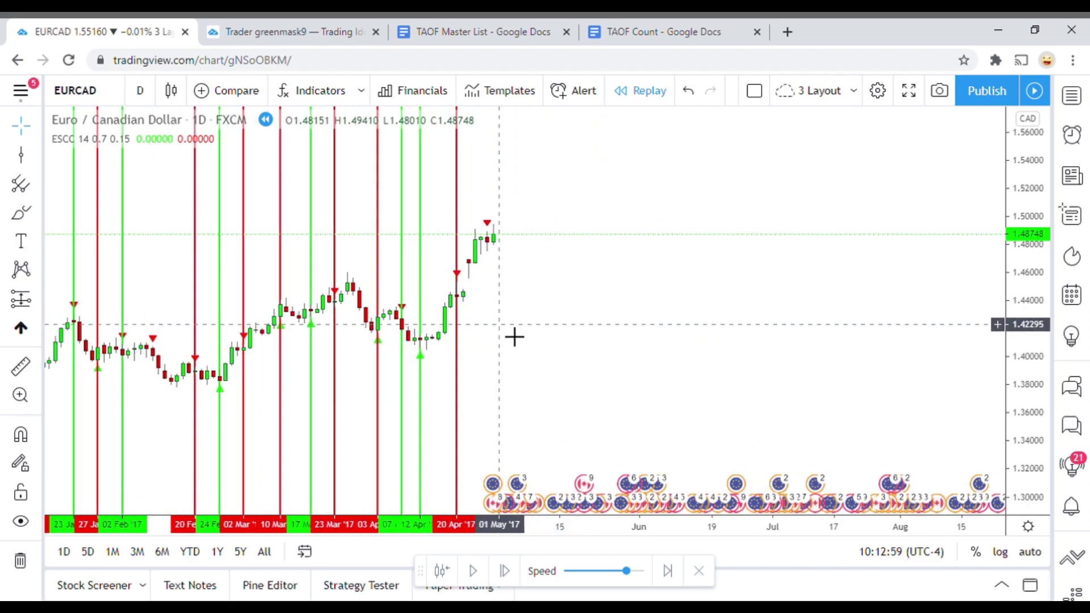
pyautogui.moveTo(513, 336); pyautogui.dragTo(544, 330)
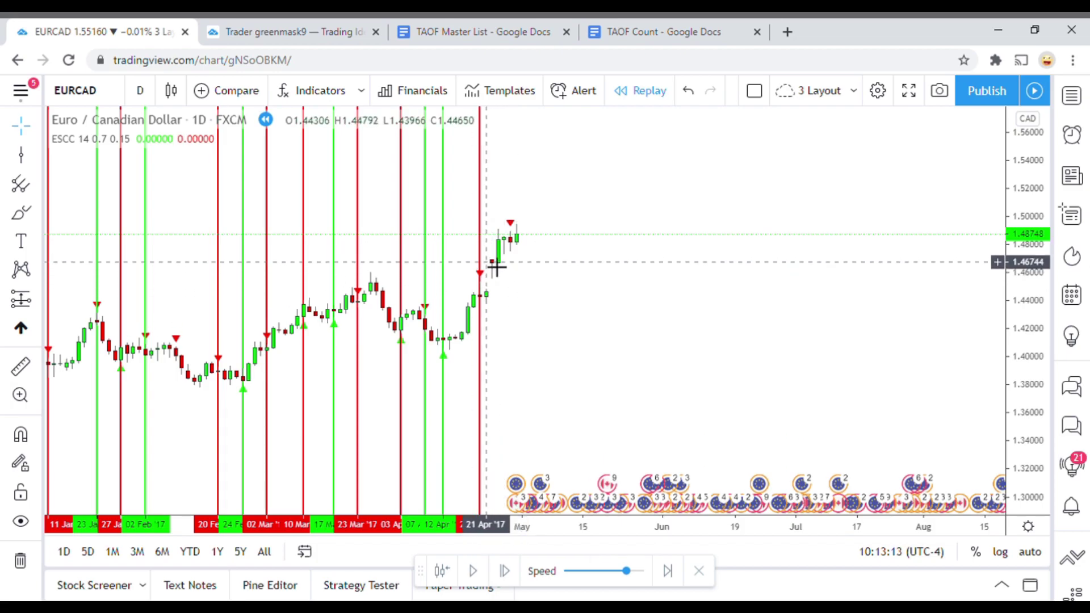
pyautogui.moveTo(538, 314); pyautogui.dragTo(496, 295)
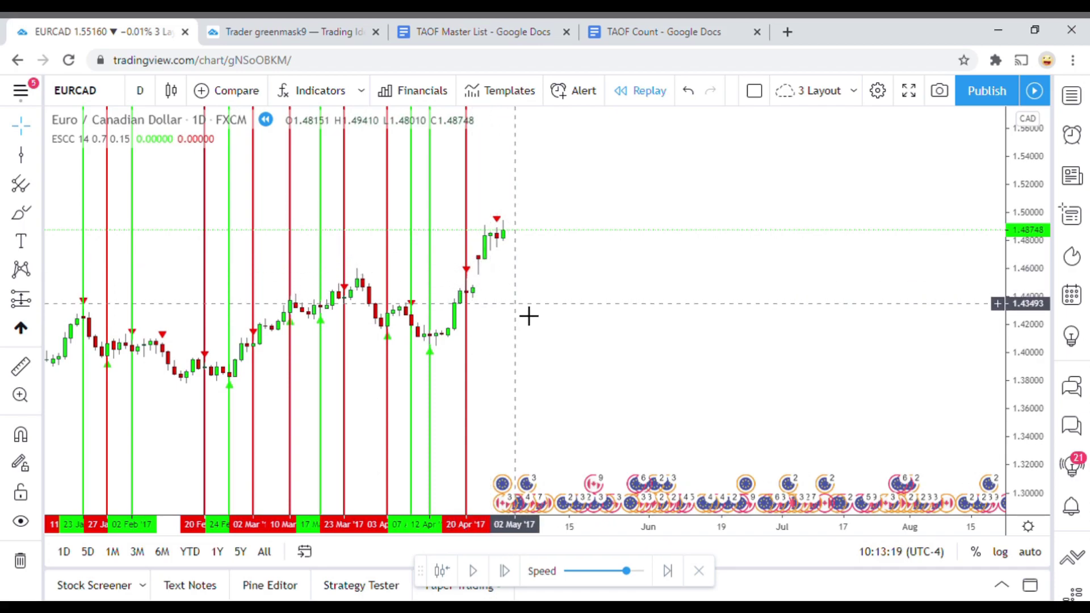
pyautogui.moveTo(469, 333)
pyautogui.mouseDown()
pyautogui.moveTo(489, 343)
pyautogui.moveTo(451, 327)
pyautogui.moveTo(477, 345)
pyautogui.mouseUp()
pyautogui.click(562, 355)
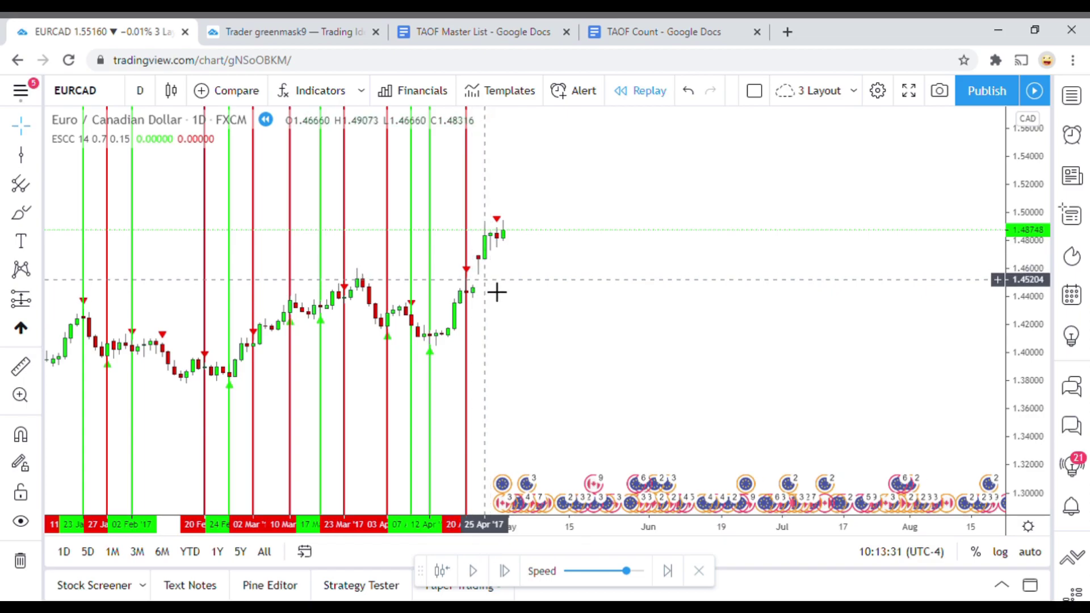
pyautogui.moveTo(466, 348); pyautogui.dragTo(463, 343)
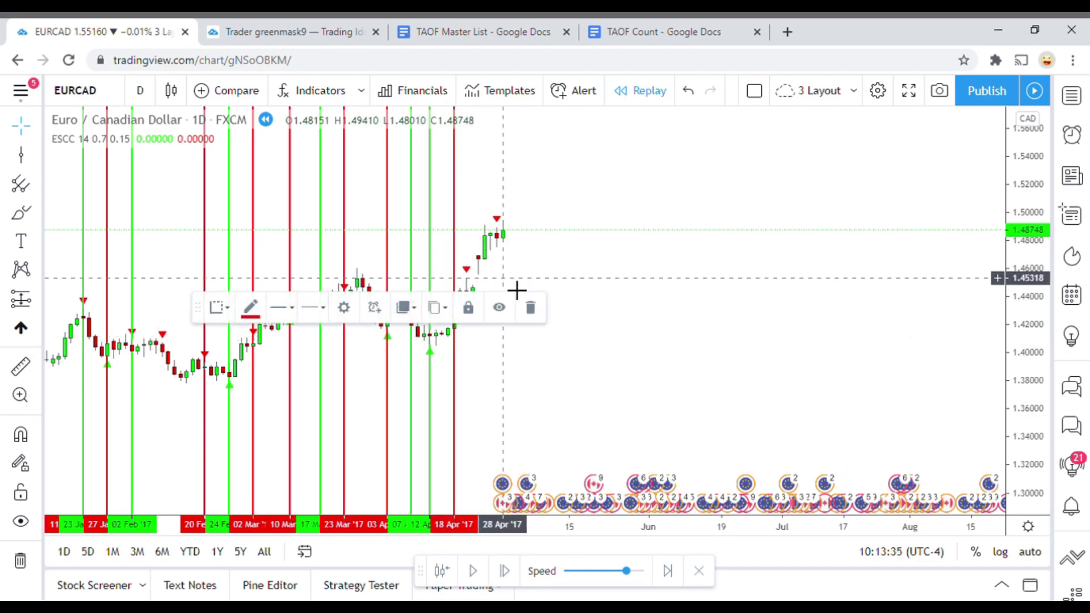
pyautogui.click(540, 384)
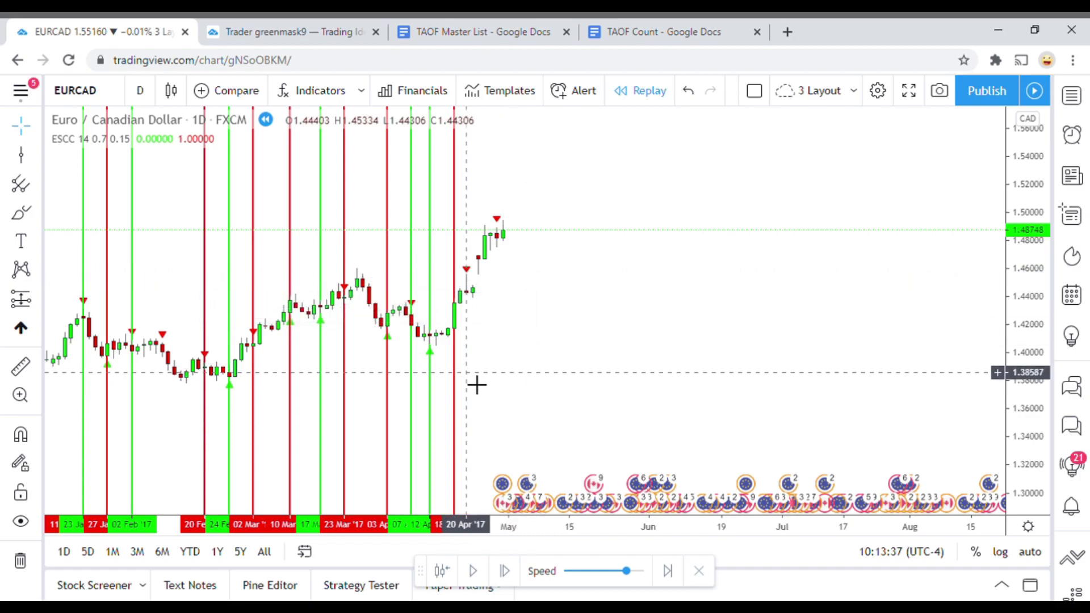
pyautogui.moveTo(457, 367); pyautogui.dragTo(472, 377)
pyautogui.click(552, 378)
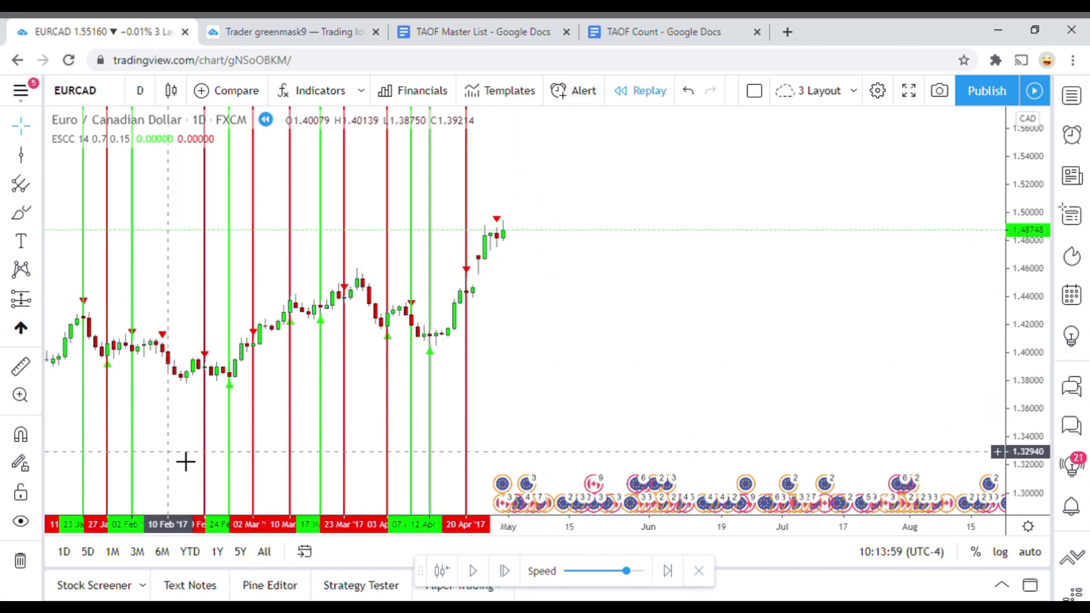
pyautogui.moveTo(185, 461); pyautogui.dragTo(330, 433)
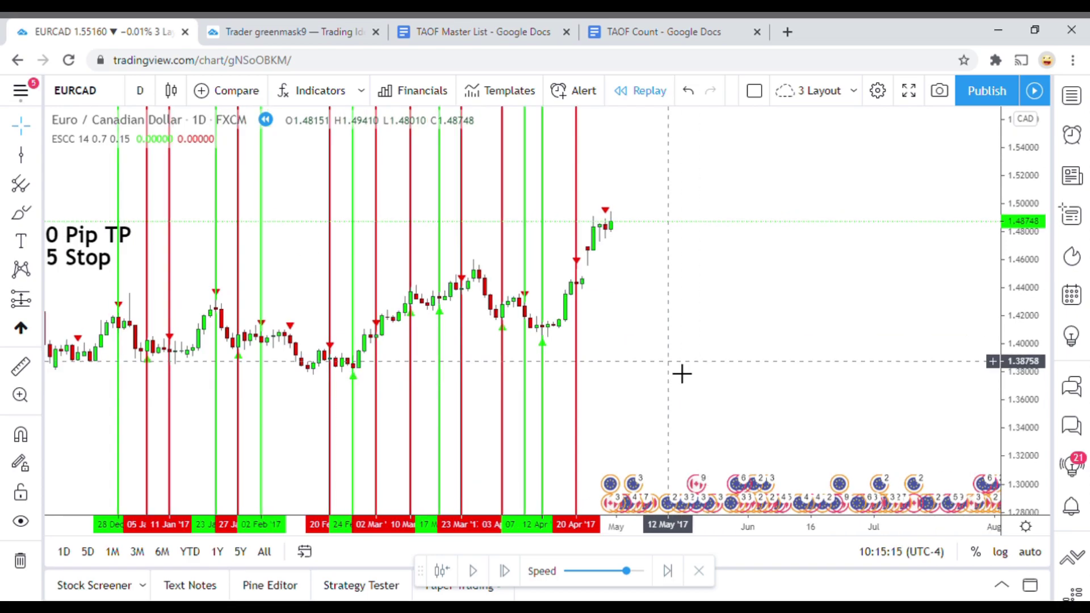
# Pause the replay and mark 27 Apr '17 with a vertical line.
pyautogui.scroll(4, 621, 321)
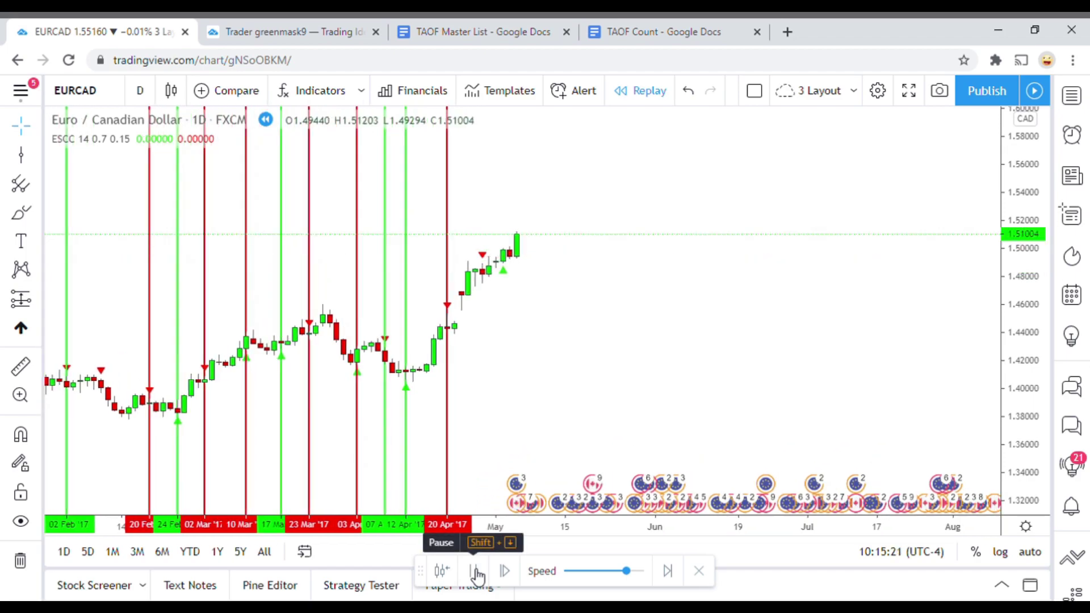
pyautogui.click(476, 571)
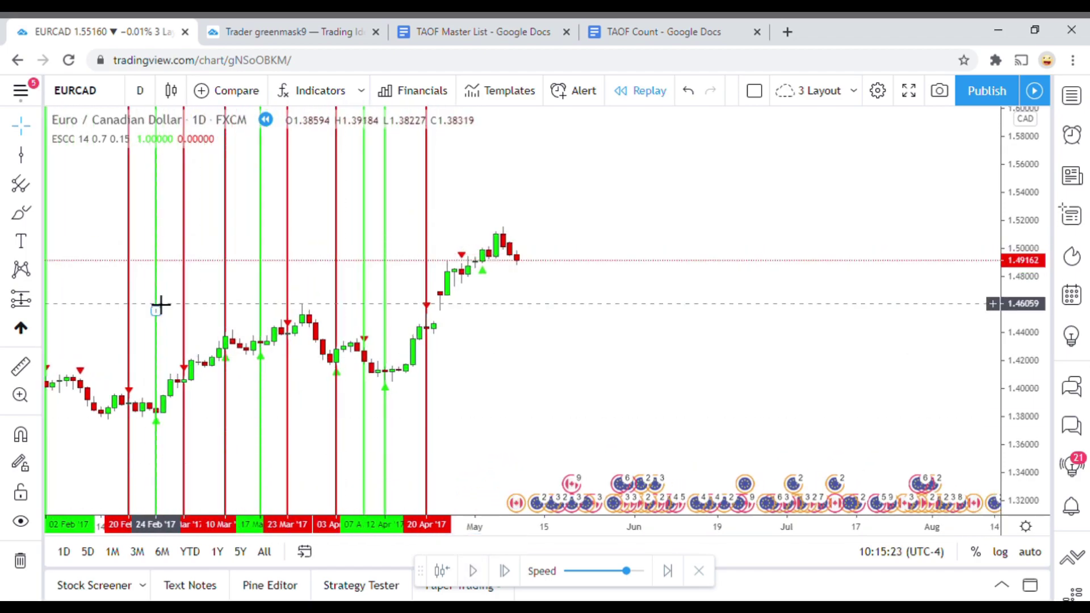
pyautogui.click(21, 154)
pyautogui.click(461, 314)
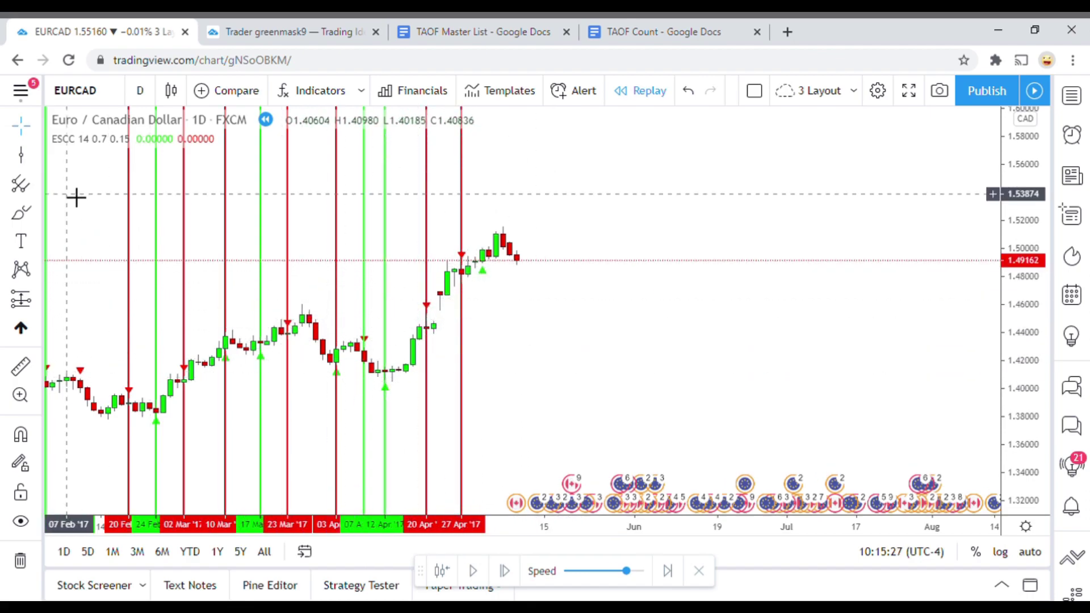
# Draw a green vertical line at the 02 May '17 signal.
pyautogui.click(21, 154)
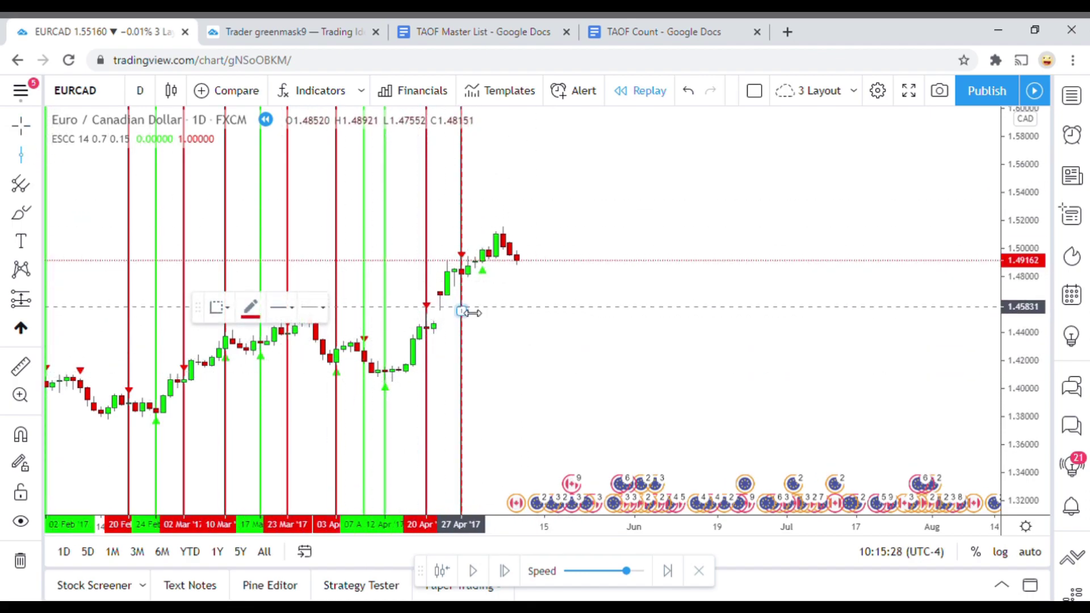
pyautogui.click(492, 342)
pyautogui.click(252, 309)
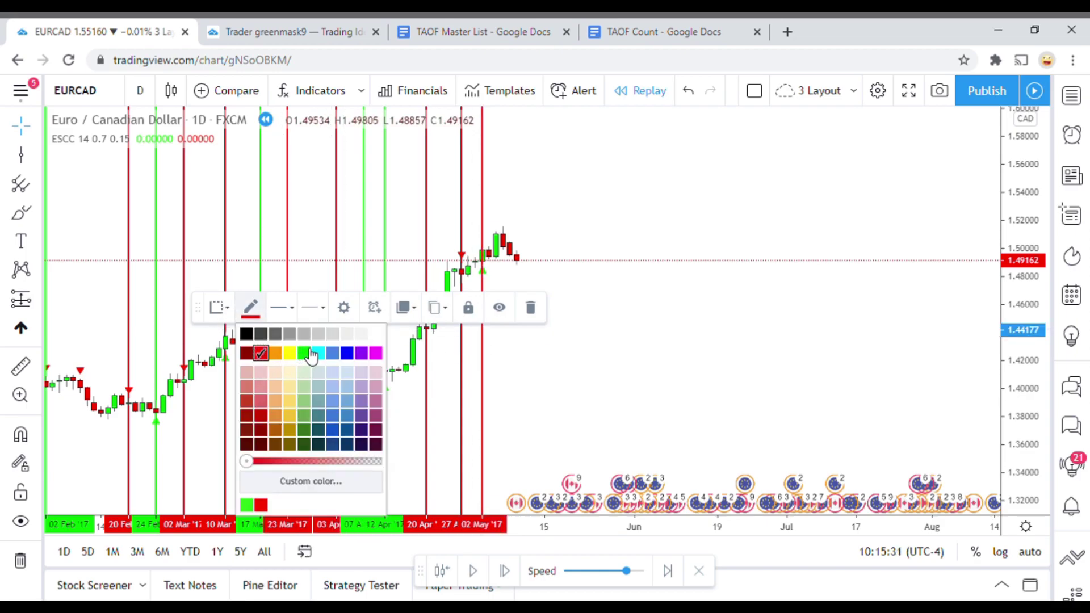
pyautogui.click(305, 353)
pyautogui.click(689, 406)
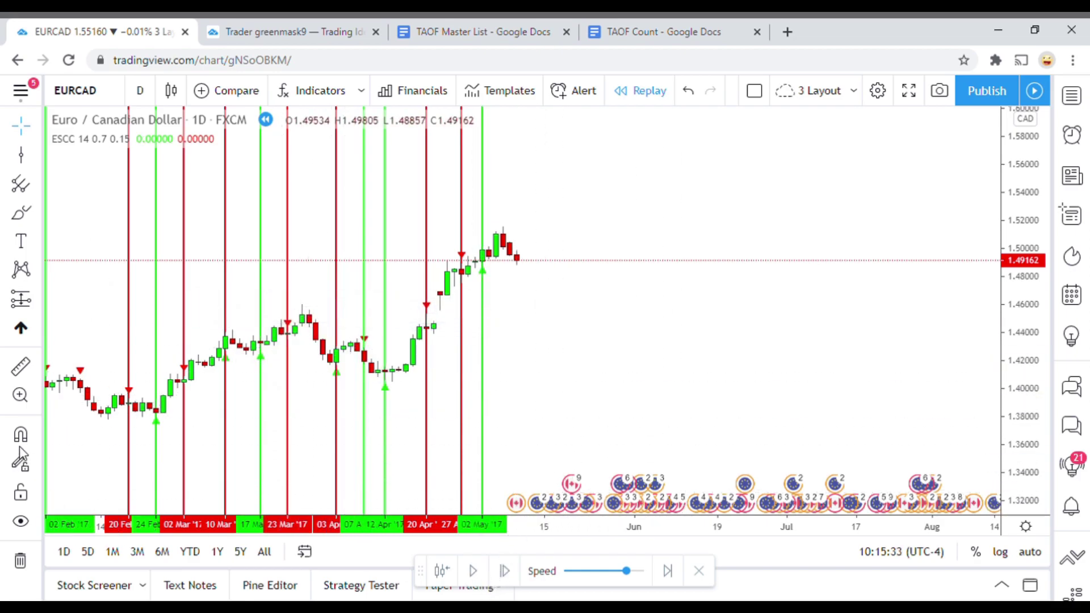
# Step the bar replay forward a few candles, measuring the latest price moves.
pyautogui.click(25, 363)
pyautogui.click(558, 261)
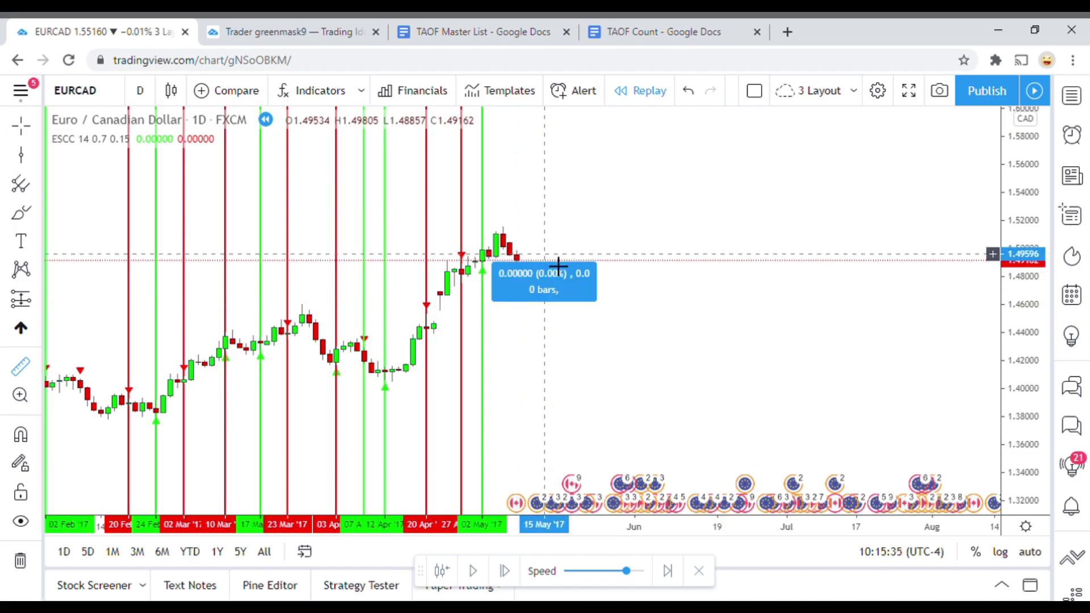
pyautogui.click(557, 245)
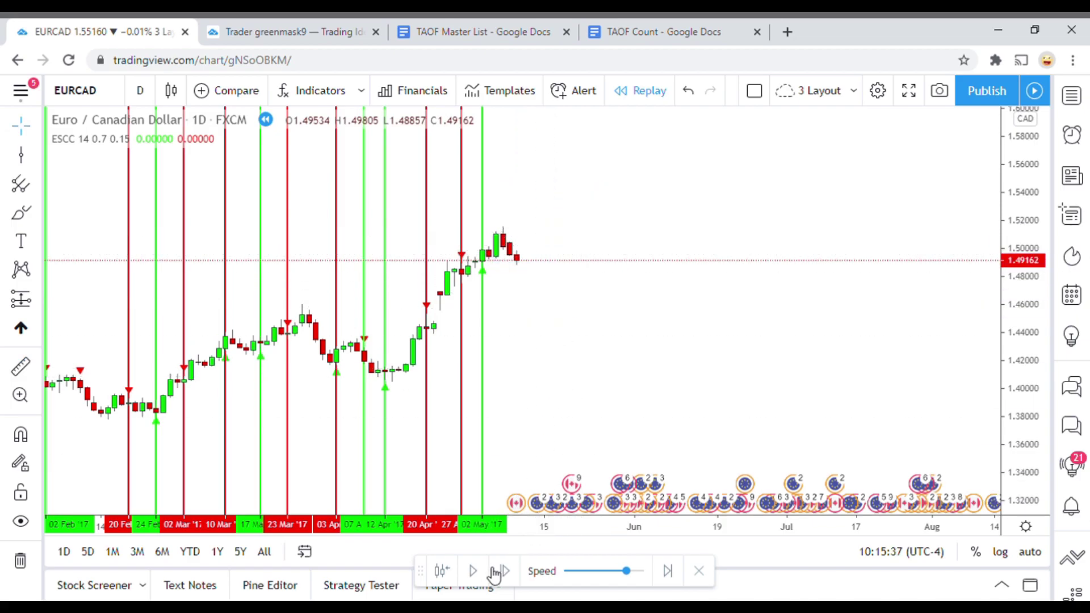
pyautogui.click(476, 574)
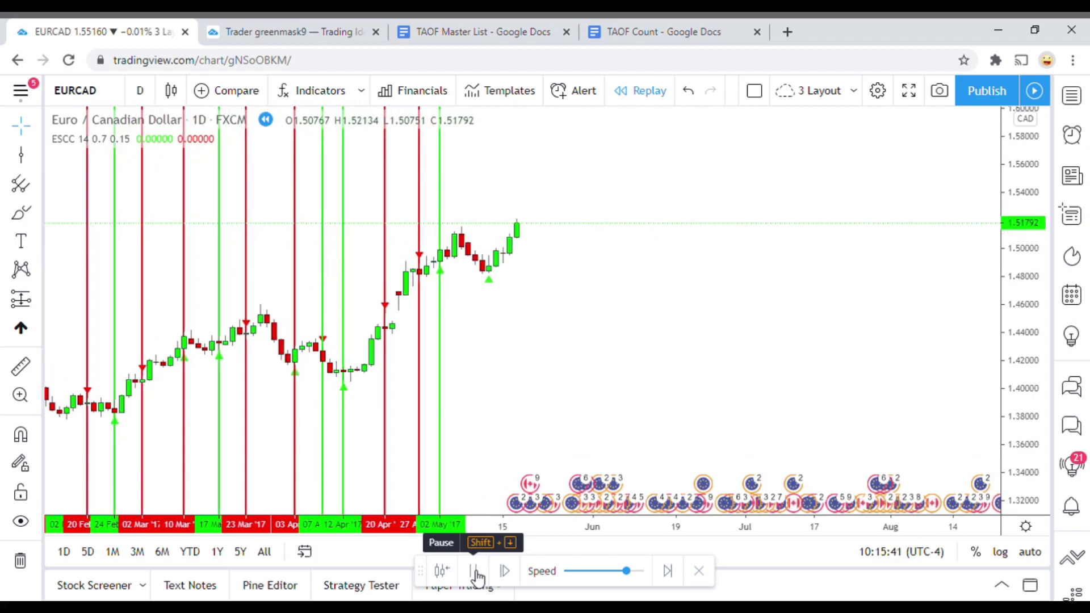
pyautogui.click(476, 574)
pyautogui.click(21, 155)
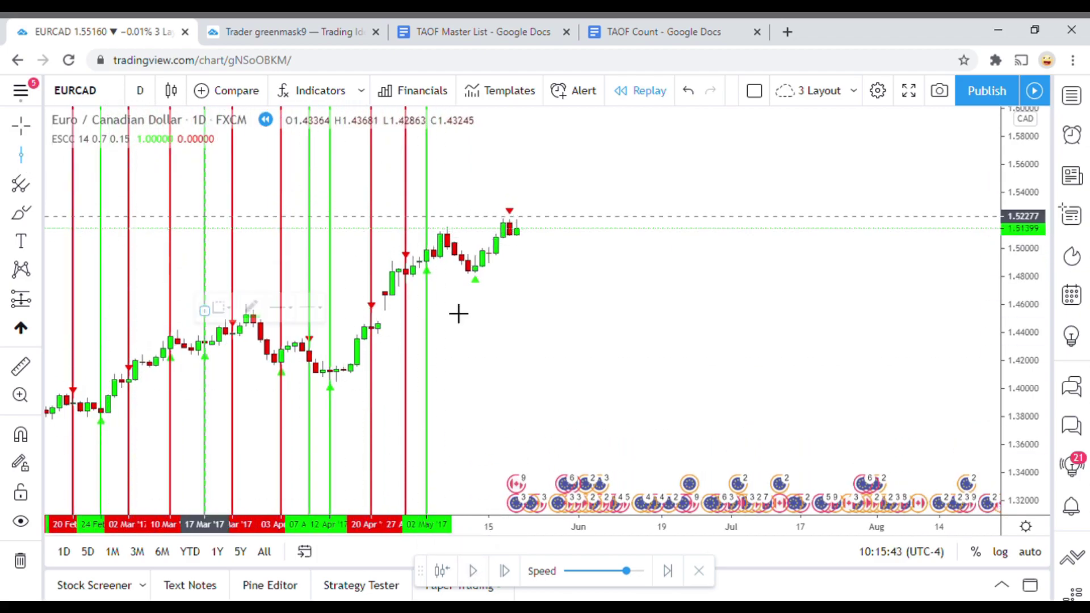
pyautogui.press('Escape')
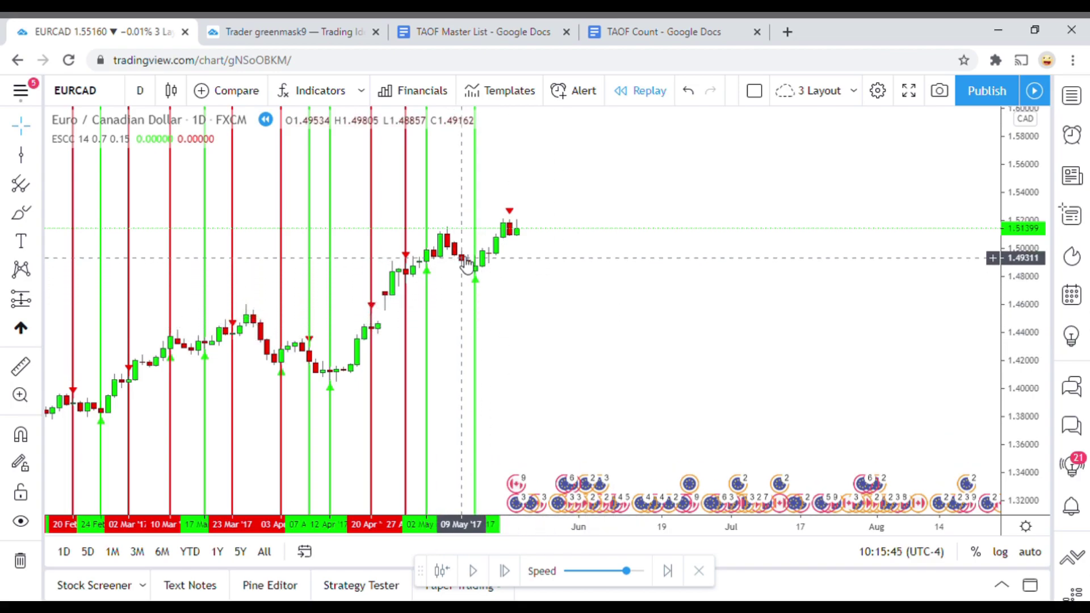
pyautogui.click(479, 571)
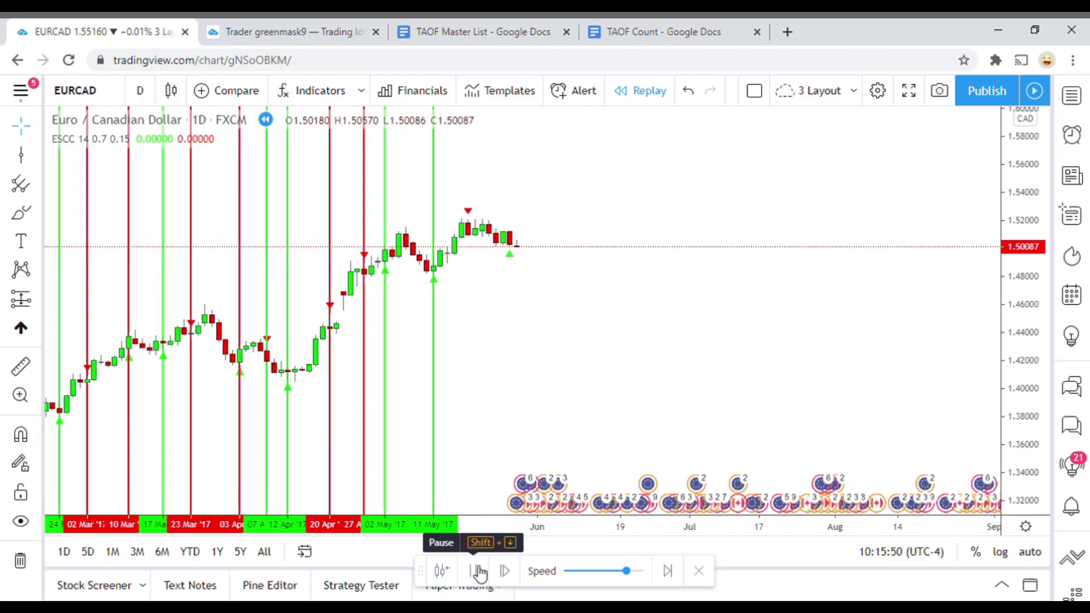
pyautogui.click(478, 572)
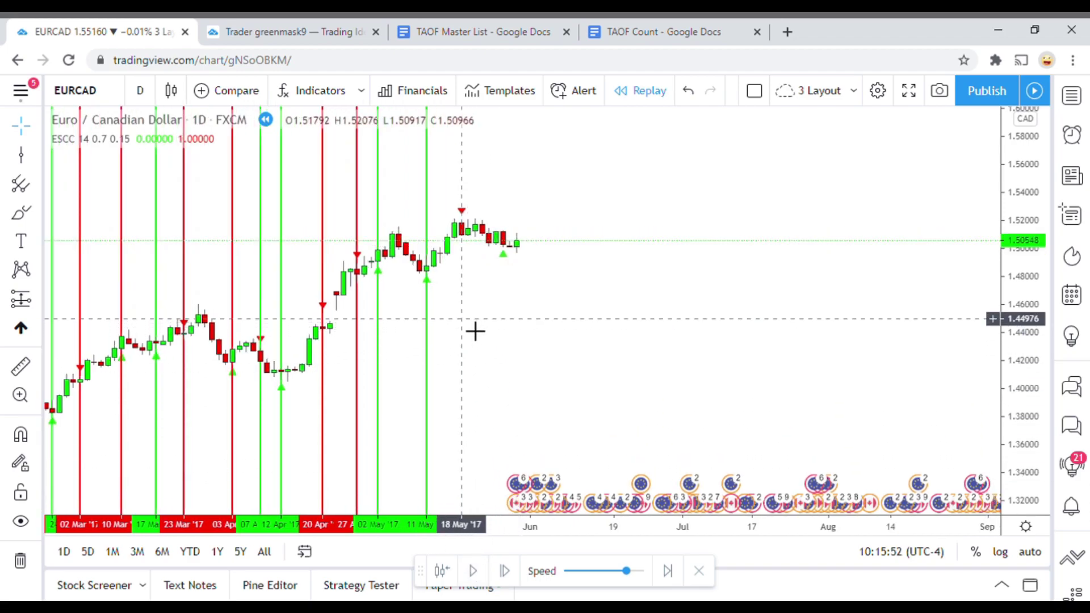
pyautogui.click(20, 366)
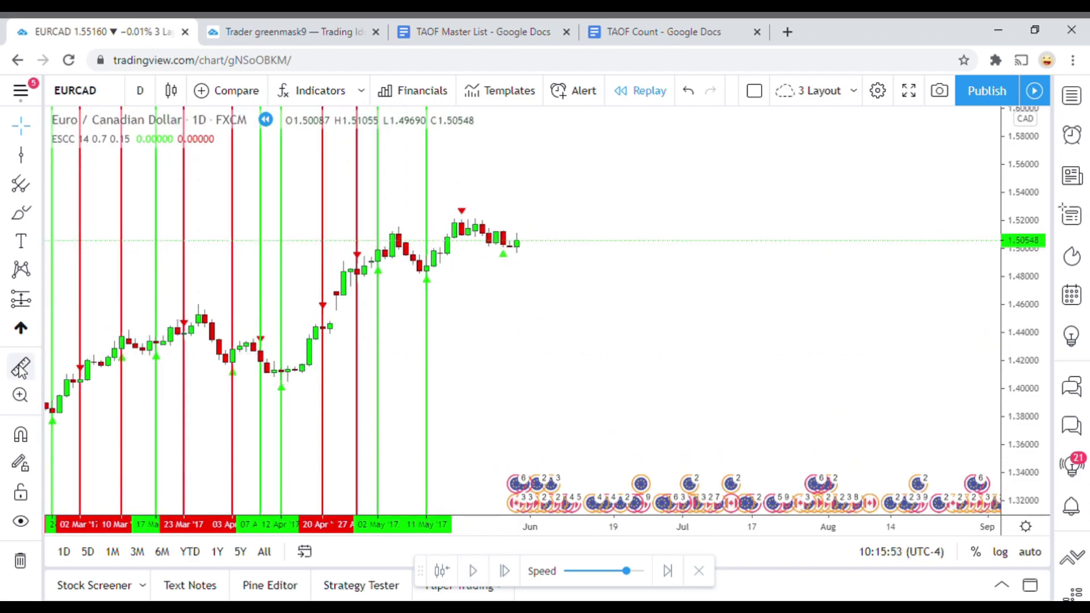
pyautogui.click(536, 248)
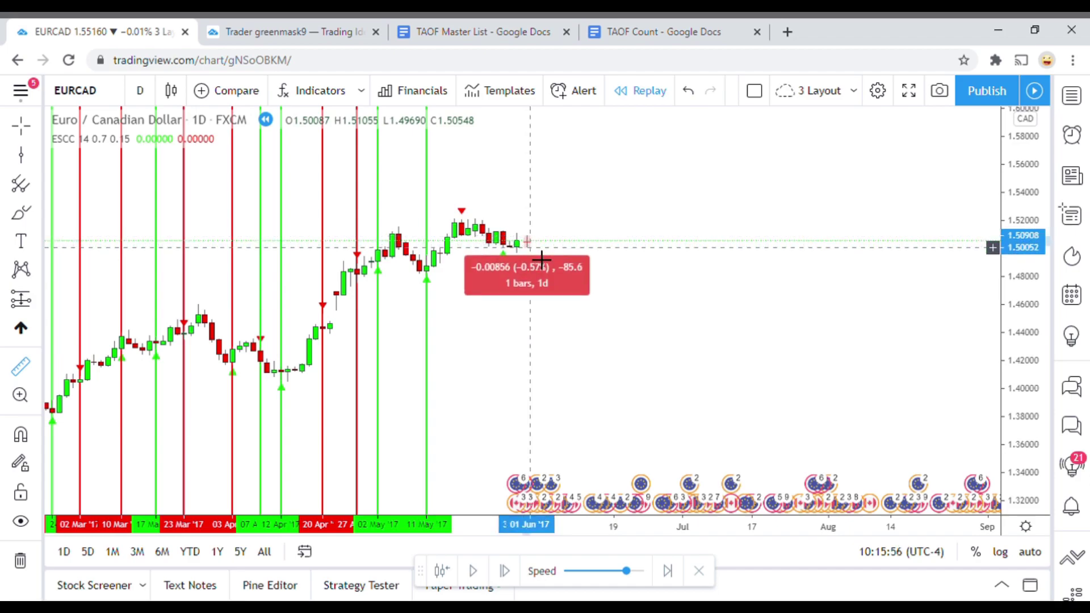
pyautogui.press('Escape')
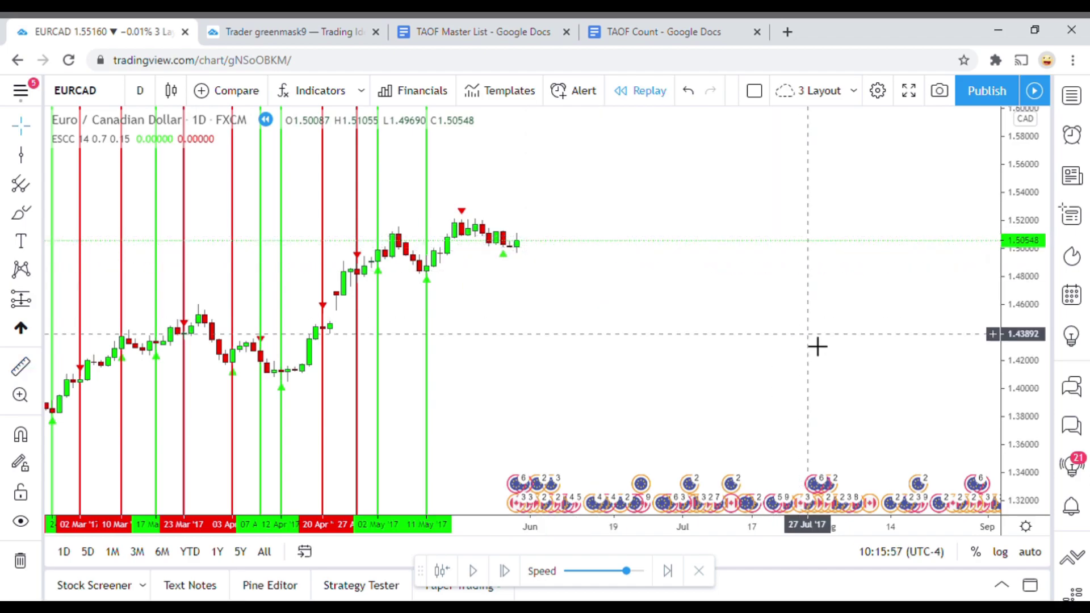
# Mark the 18 May '17 signal with a red vertical line.
pyautogui.click(33, 162)
pyautogui.click(108, 322)
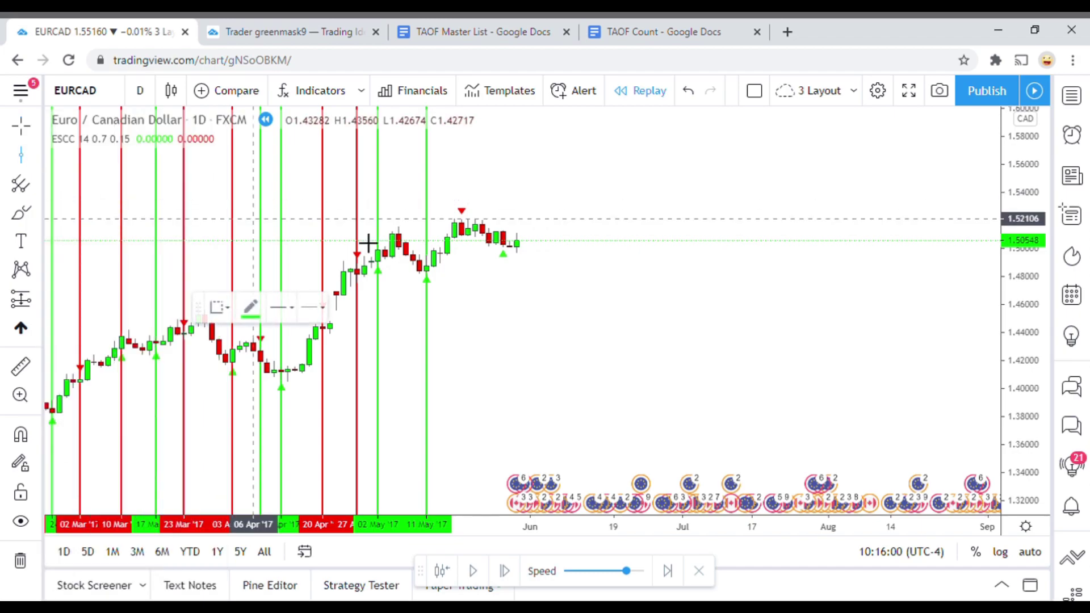
pyautogui.click(461, 286)
pyautogui.click(250, 307)
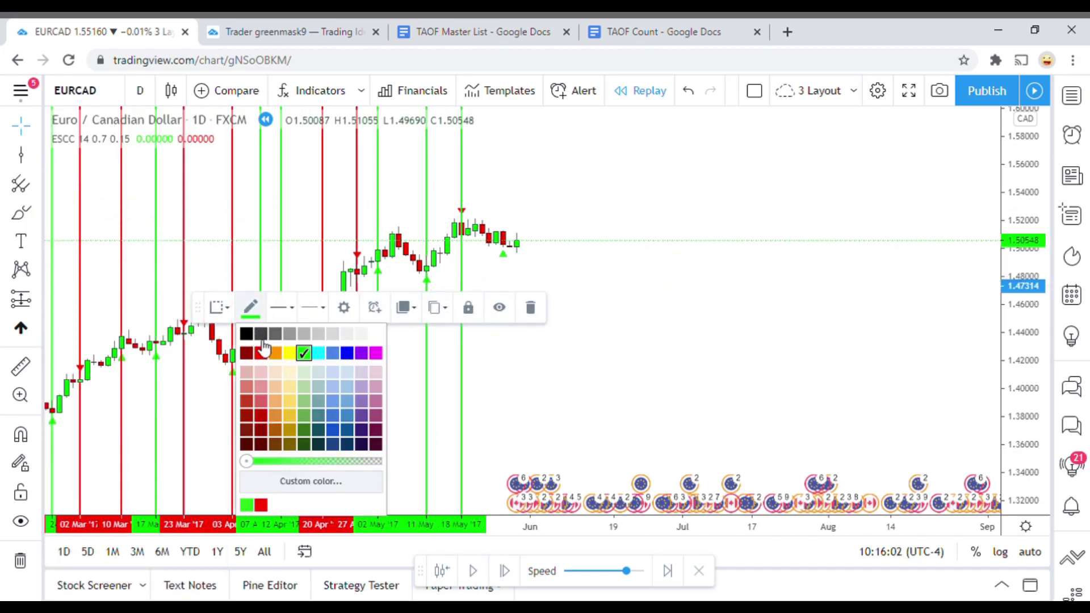
pyautogui.click(262, 352)
pyautogui.click(341, 355)
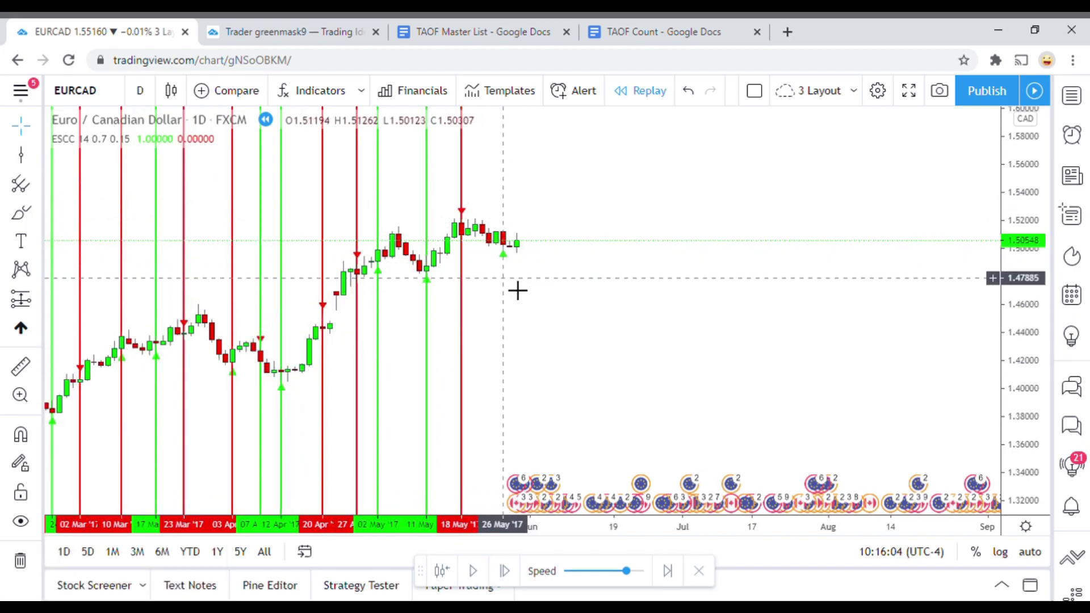
# Mark 26 May '17 with a green vertical line, then replay to the next signal.
pyautogui.click(474, 572)
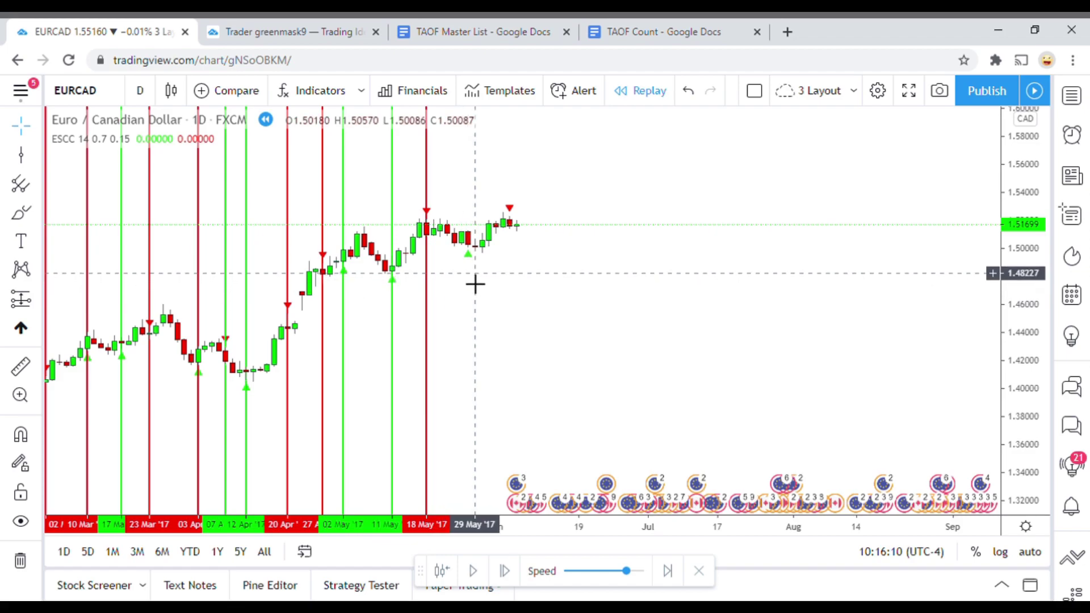
pyautogui.hotkey('alt', 't')
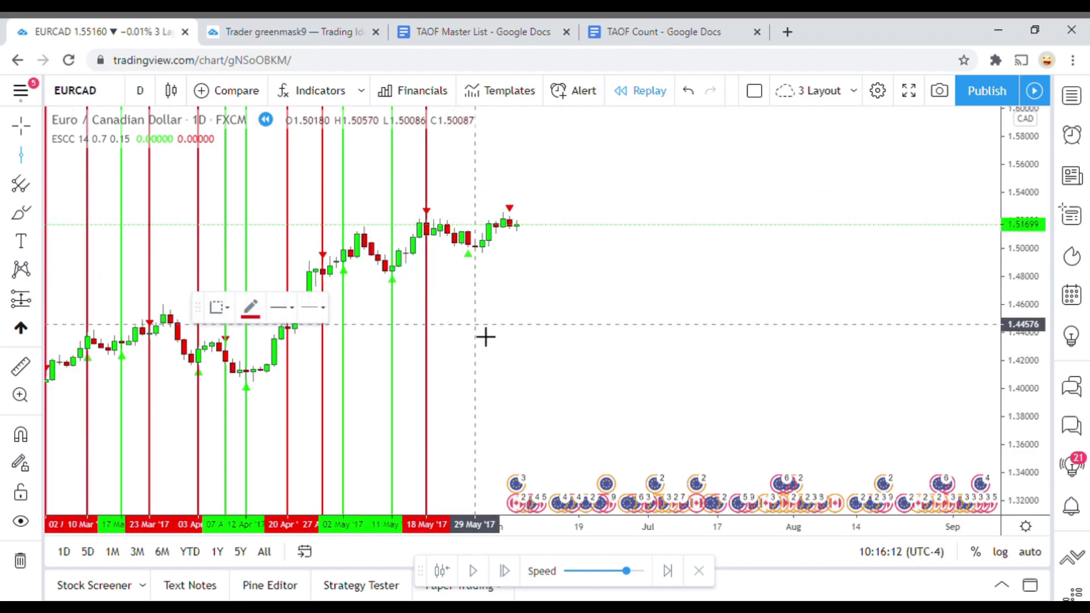
pyautogui.click(476, 315)
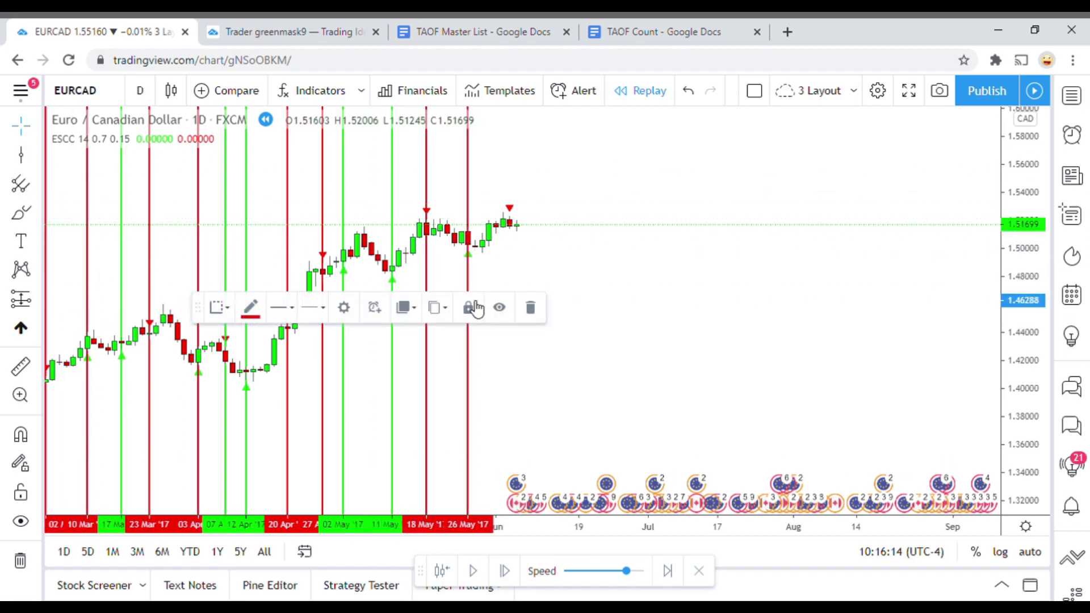
pyautogui.click(250, 311)
pyautogui.click(304, 353)
pyautogui.click(691, 373)
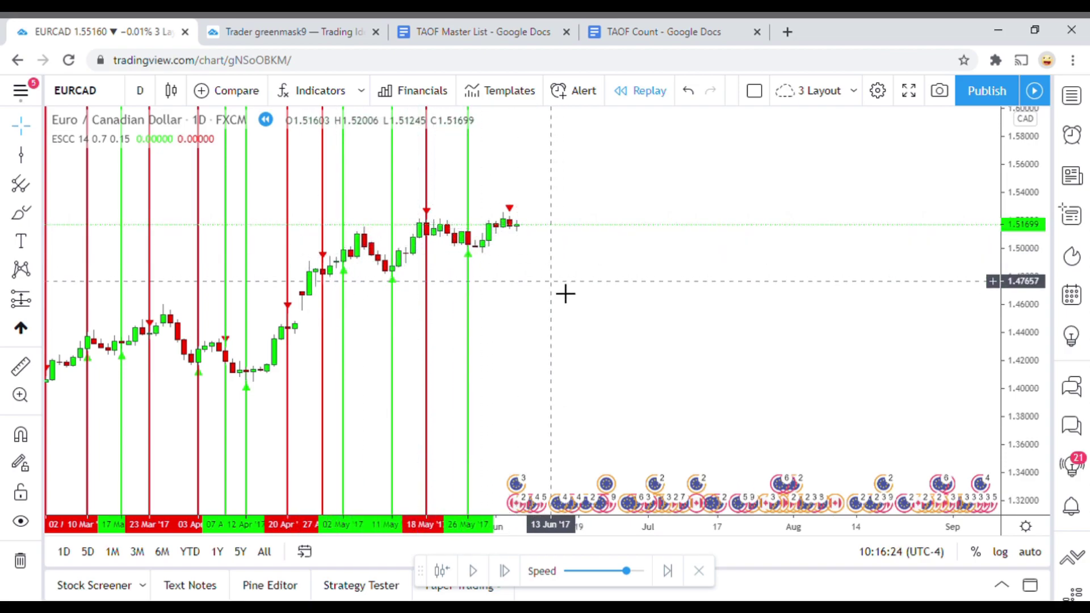
pyautogui.moveTo(565, 292); pyautogui.dragTo(547, 306)
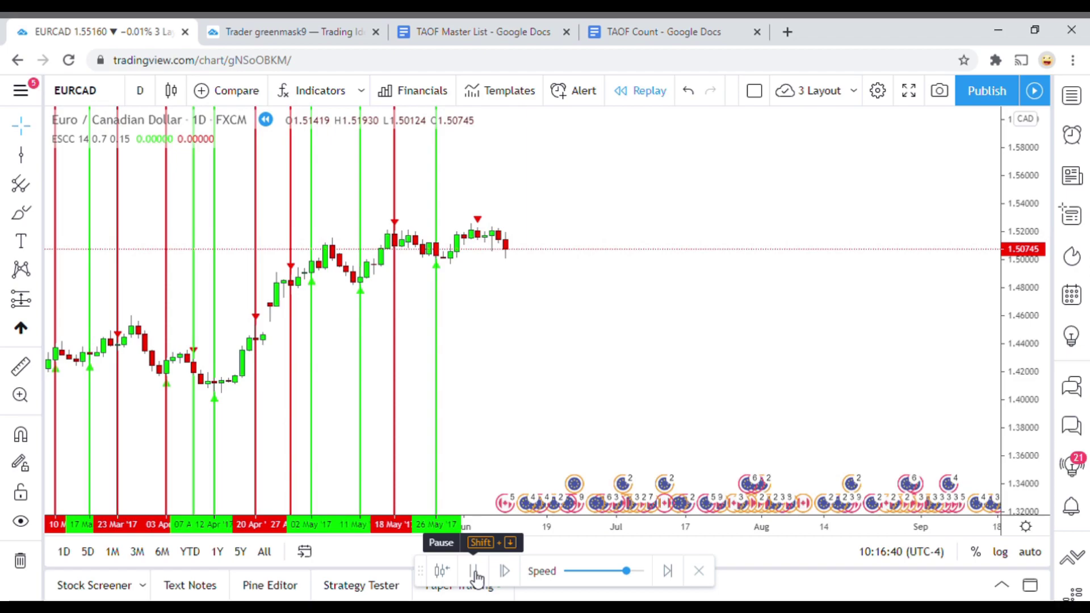
pyautogui.click(475, 572)
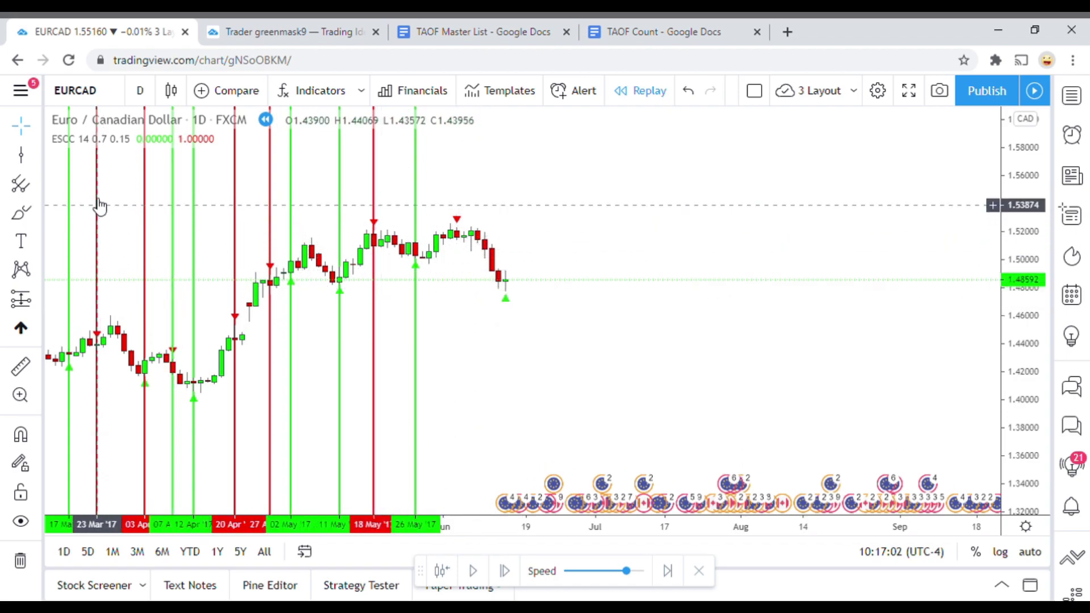
# Mark the 05 Jun '17 bar with a vertical line, replay, and measure the latest move.
pyautogui.click(21, 156)
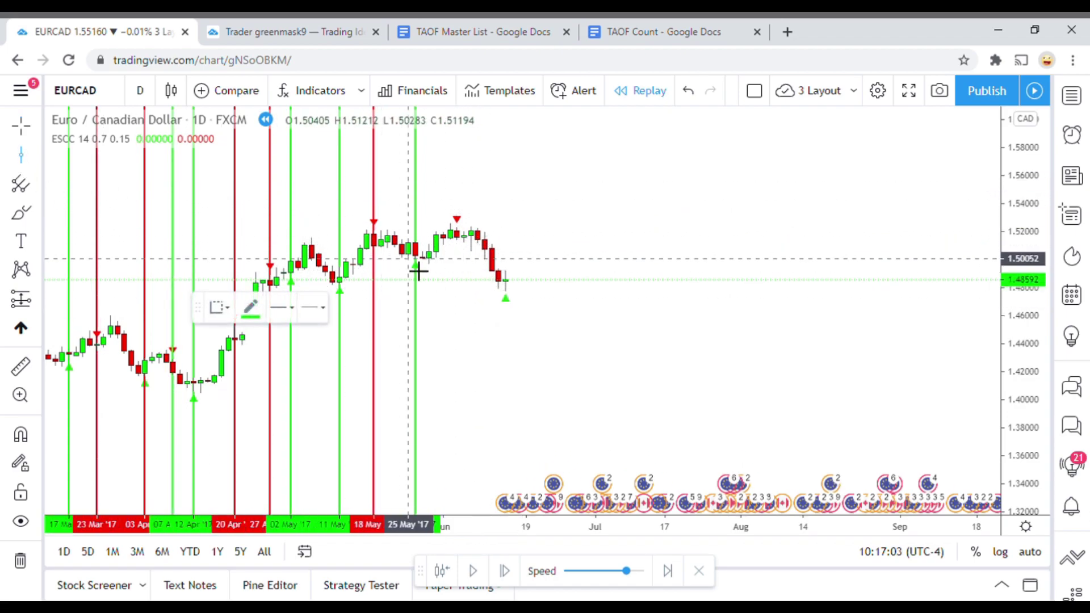
pyautogui.click(471, 299)
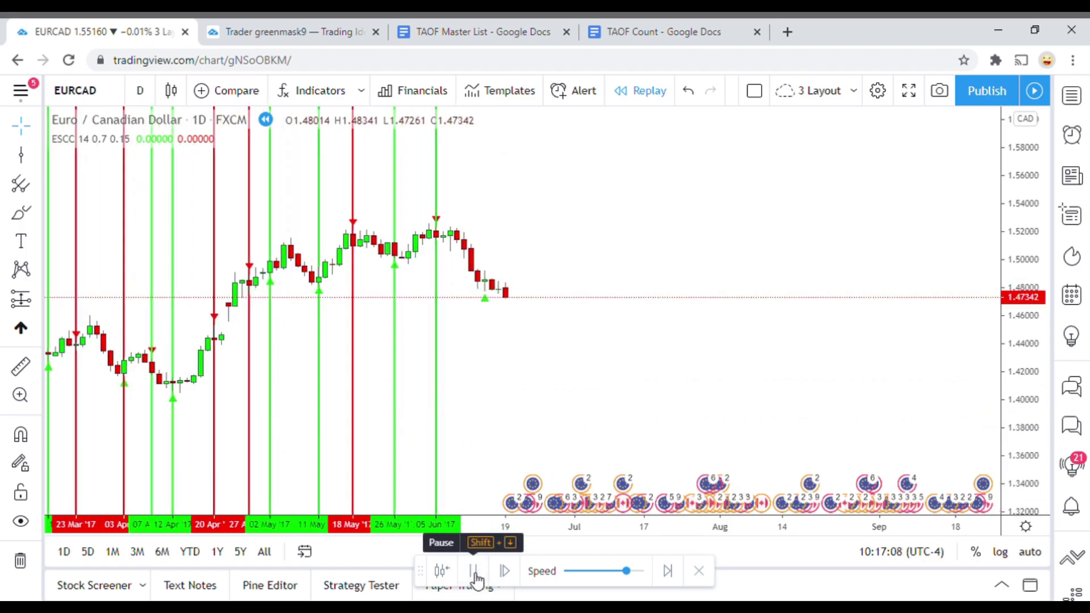
pyautogui.click(474, 571)
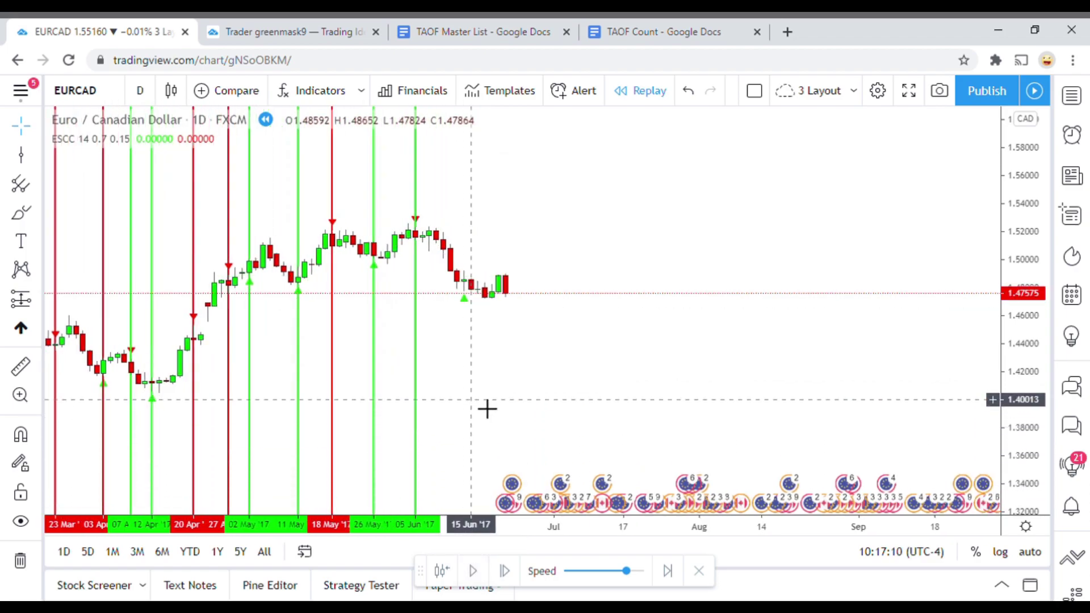
pyautogui.click(21, 368)
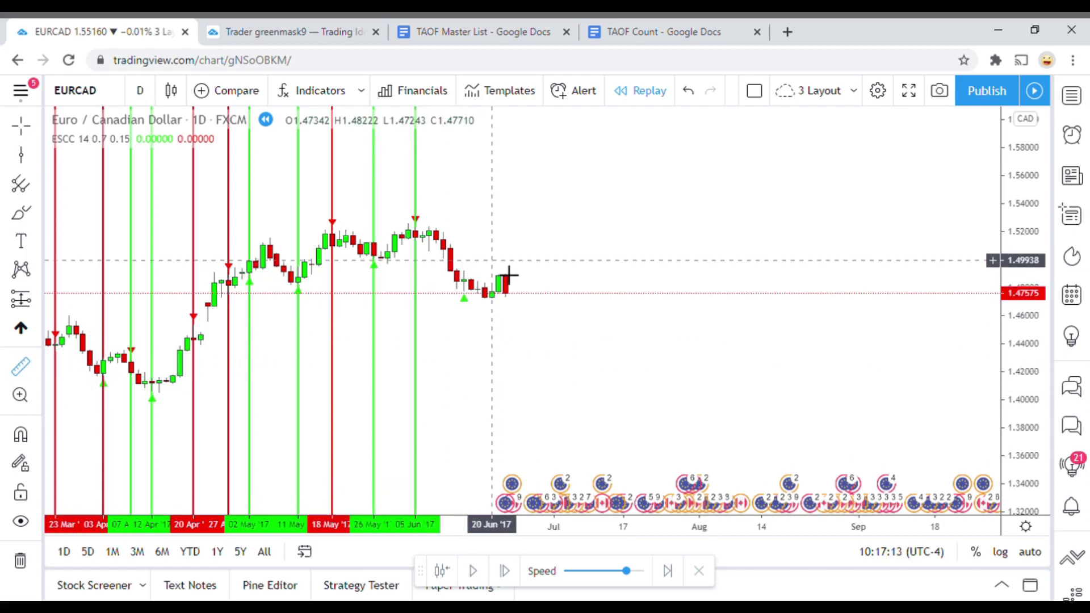
pyautogui.click(534, 293)
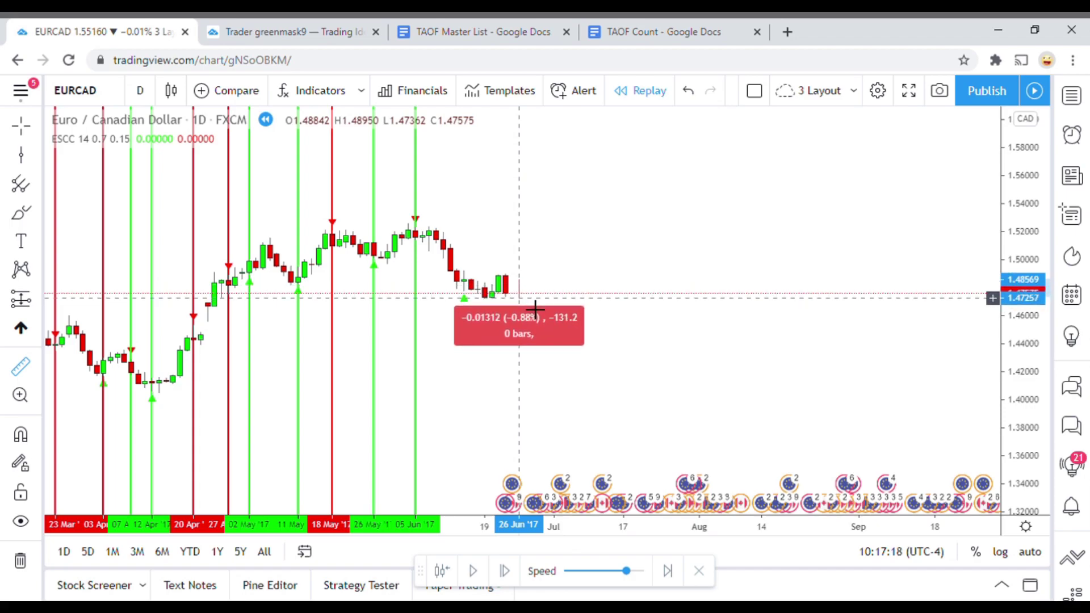
pyautogui.click(557, 356)
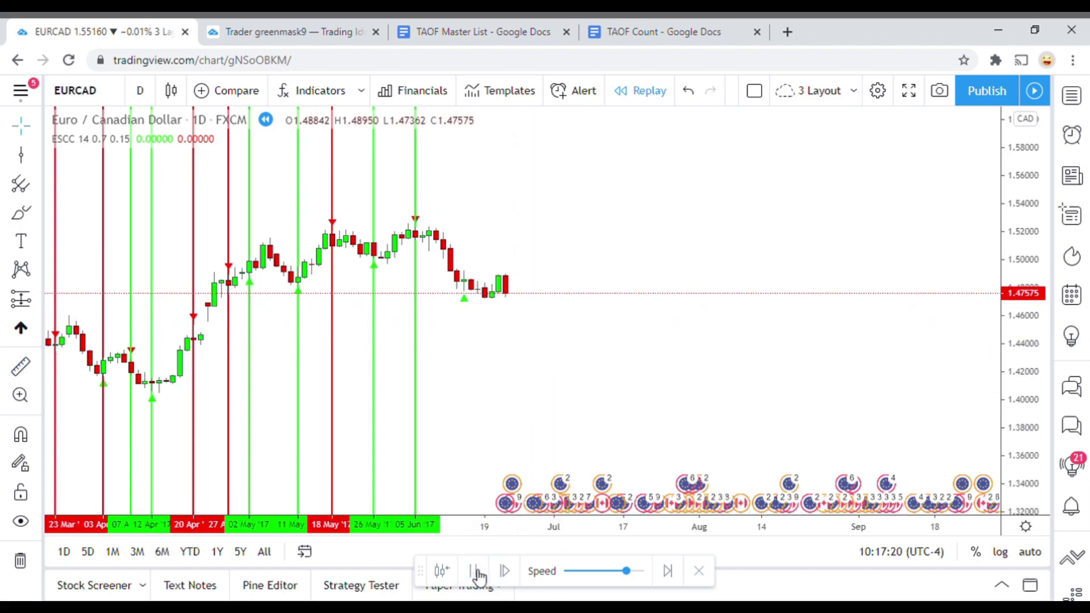
# Draw a red vertical line at the 14 Jun '17 signal.
pyautogui.click(476, 572)
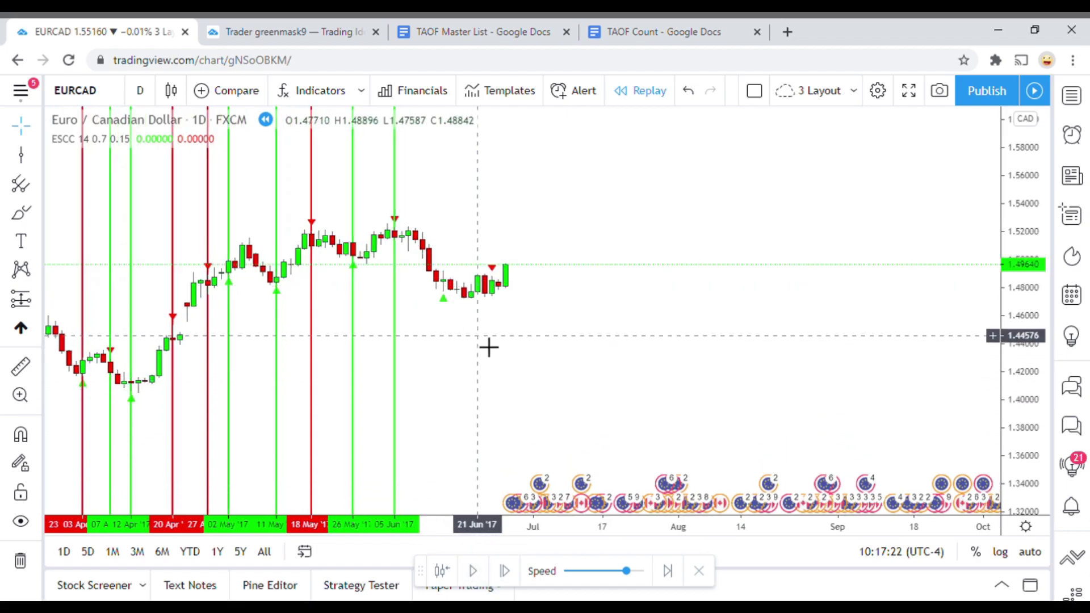
pyautogui.hotkey('alt', 'v')
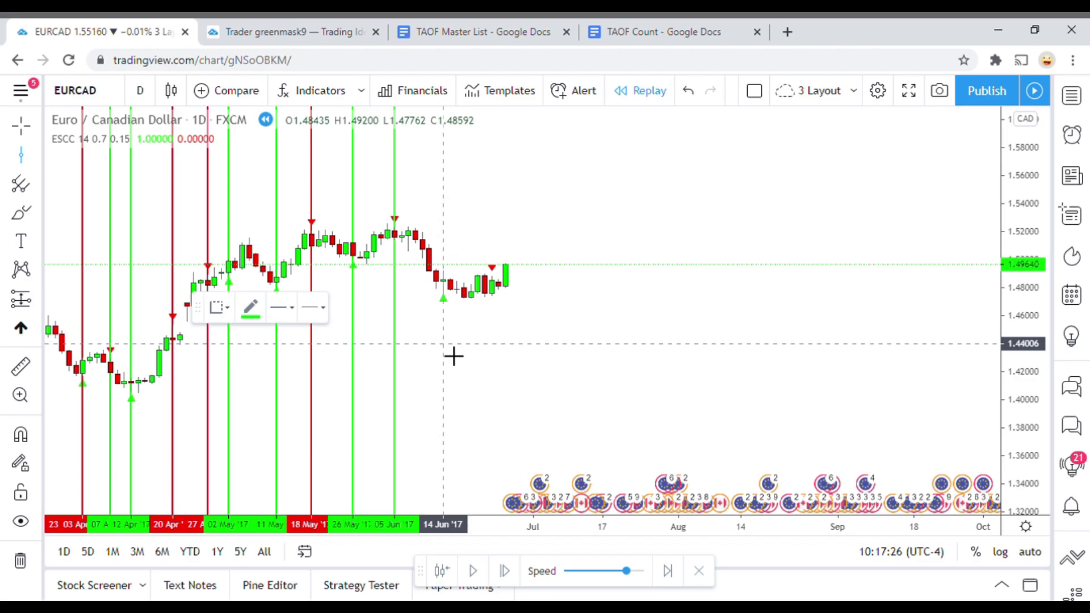
pyautogui.click(454, 356)
pyautogui.click(251, 308)
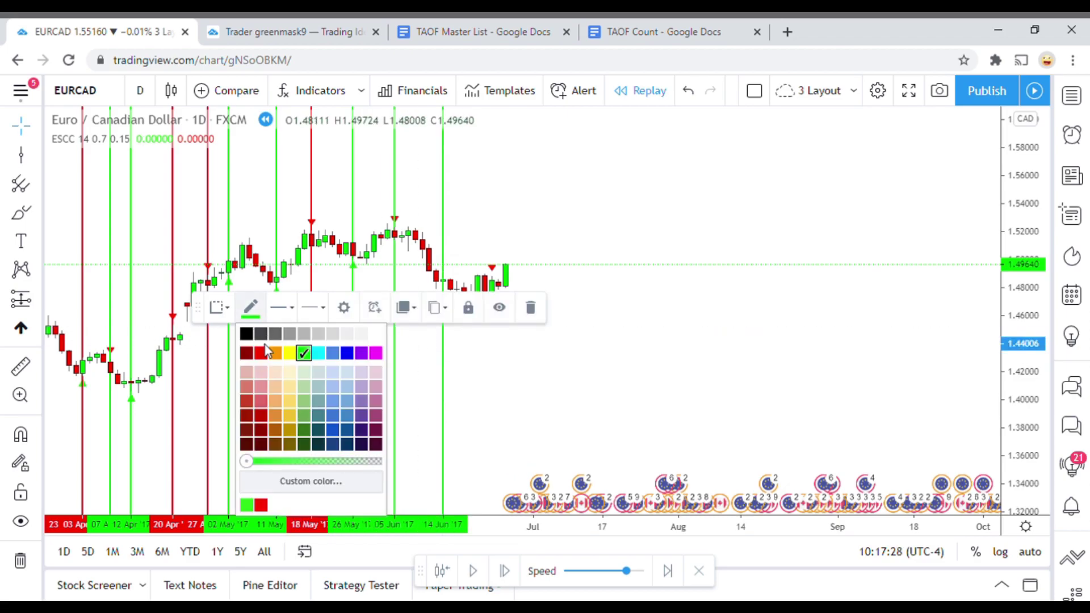
pyautogui.click(247, 354)
pyautogui.click(575, 403)
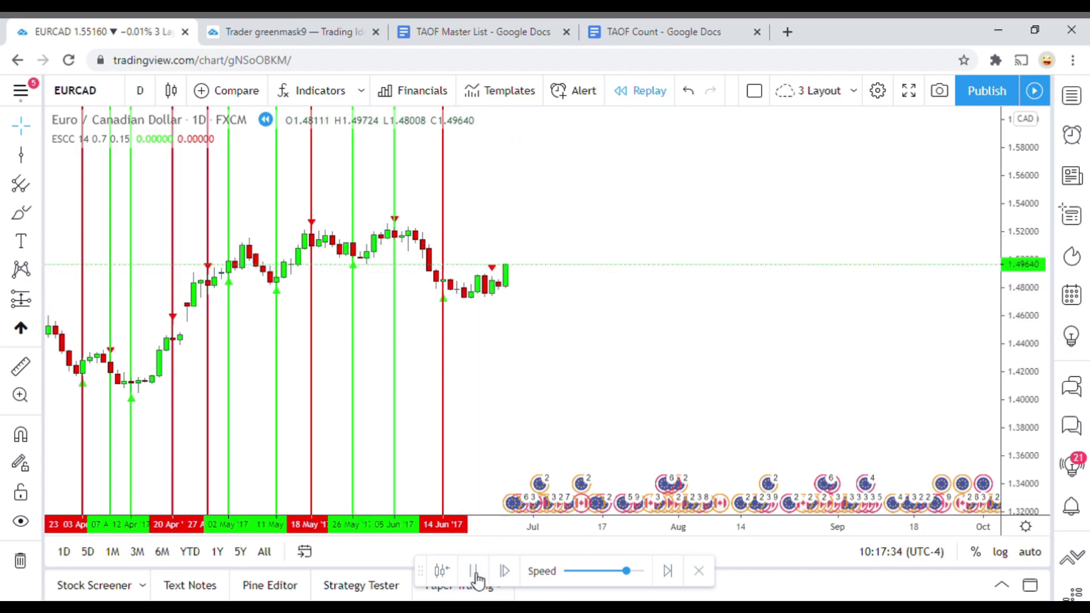
# Advance the replay a few bars and measure the move around the latest bars.
pyautogui.click(475, 573)
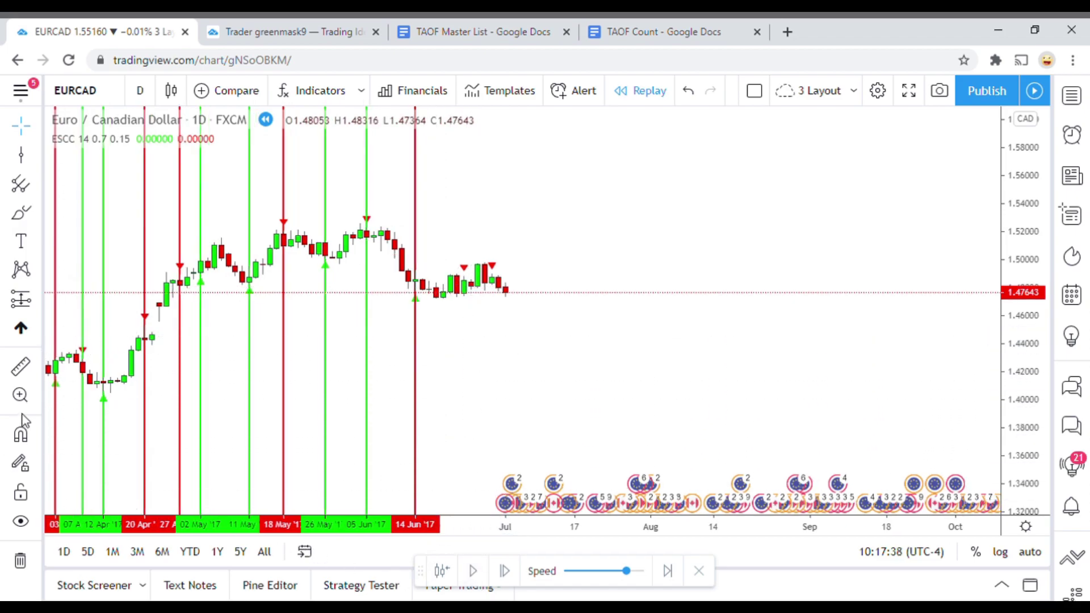
pyautogui.click(21, 368)
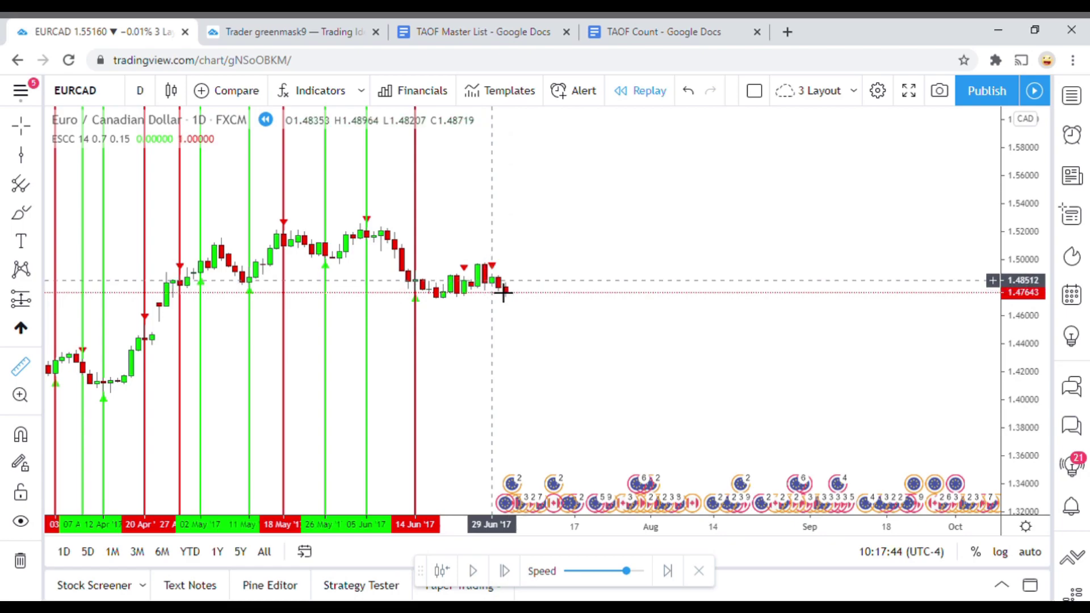
pyautogui.click(503, 293)
pyautogui.click(517, 276)
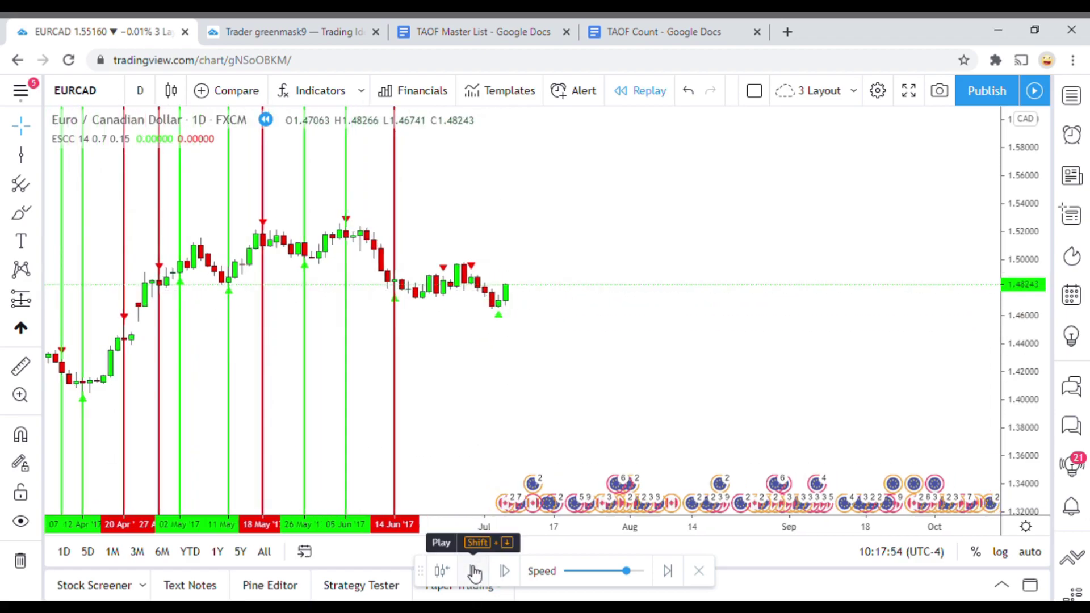
# Pause the replay and draw a green vertical line at 23 Jun '17.
pyautogui.click(474, 573)
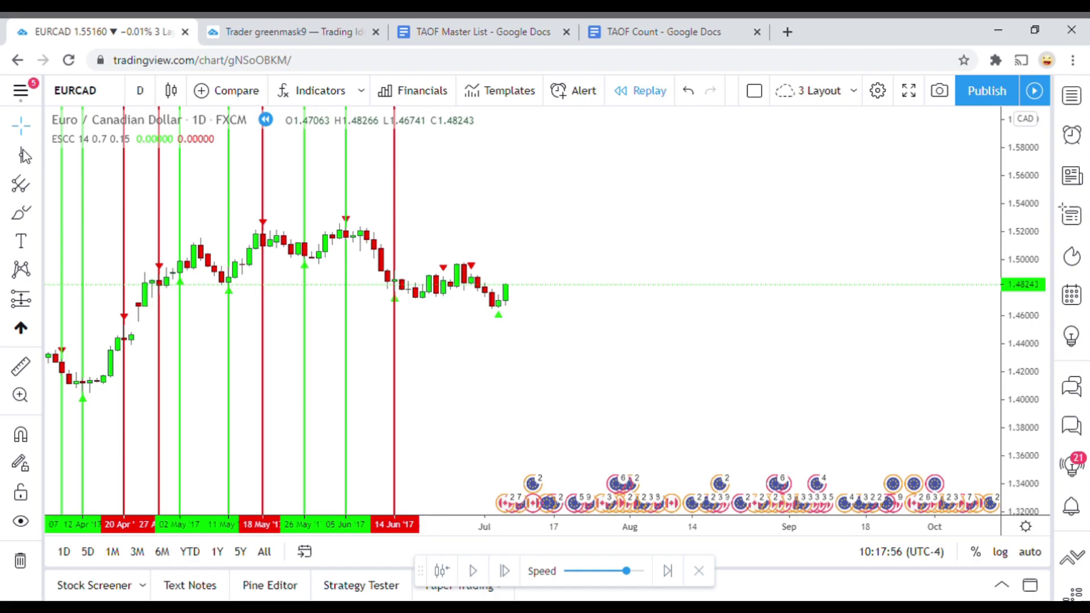
pyautogui.hotkey('alt', 't')
pyautogui.click(444, 335)
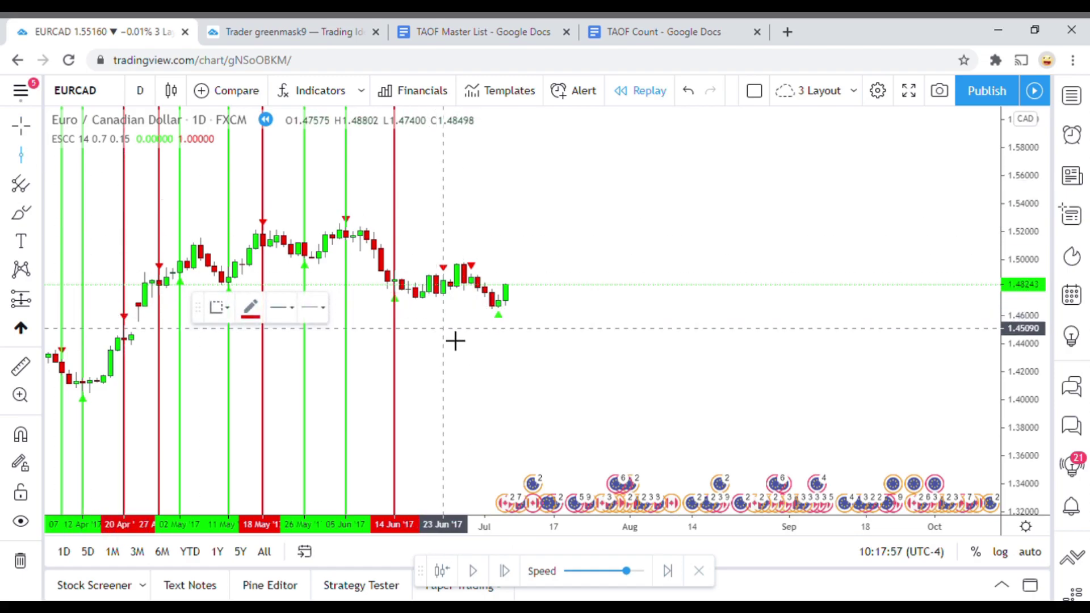
pyautogui.click(251, 312)
pyautogui.click(310, 354)
pyautogui.click(521, 368)
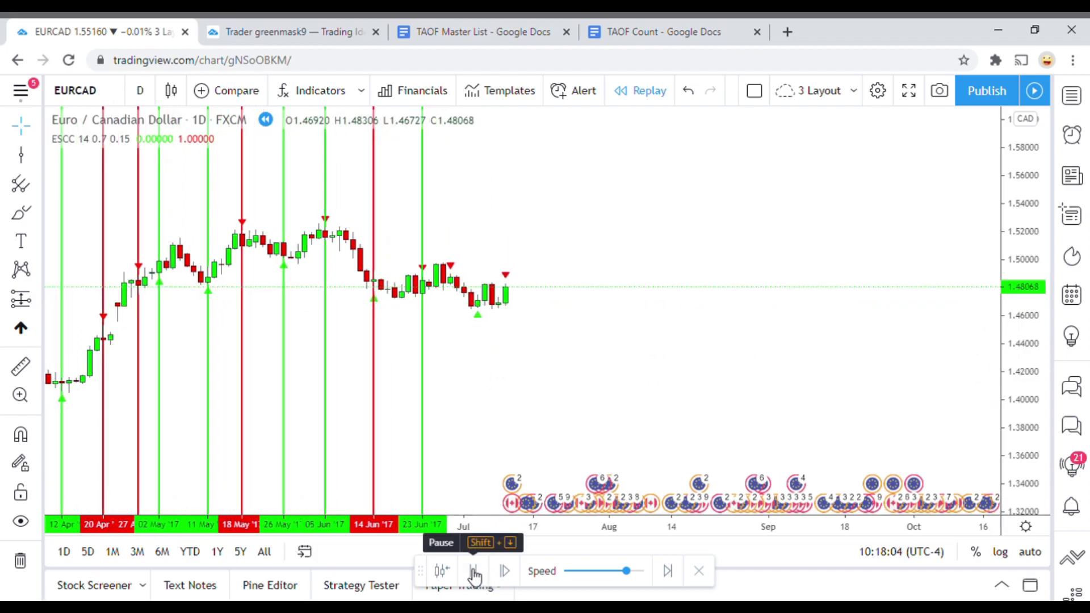
# Advance the replay, measure the latest move, and place a vertical line at 05 Jul '17.
pyautogui.click(474, 574)
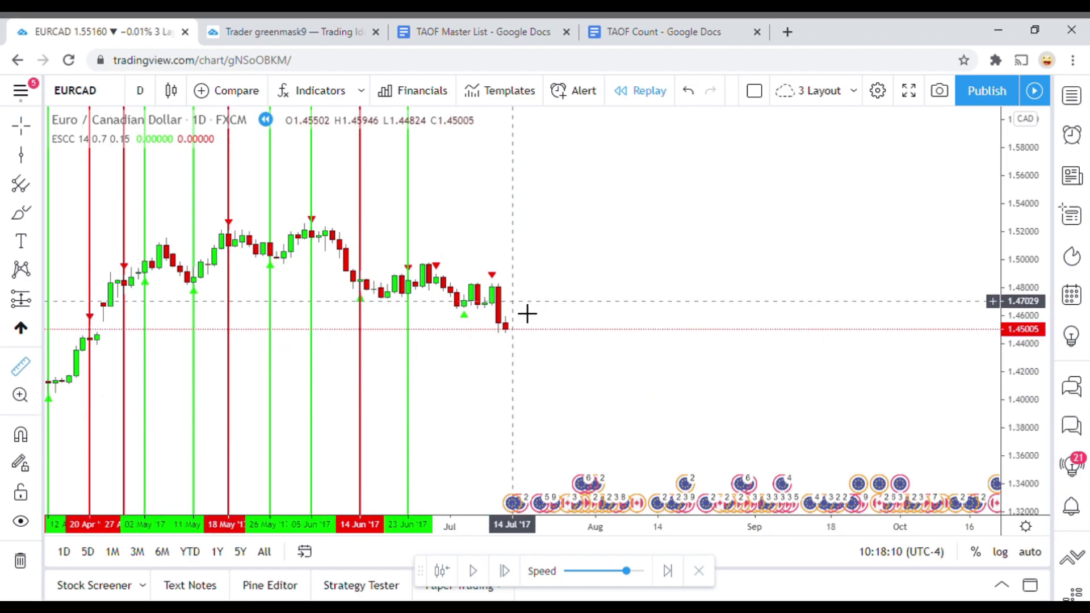
pyautogui.click(528, 312)
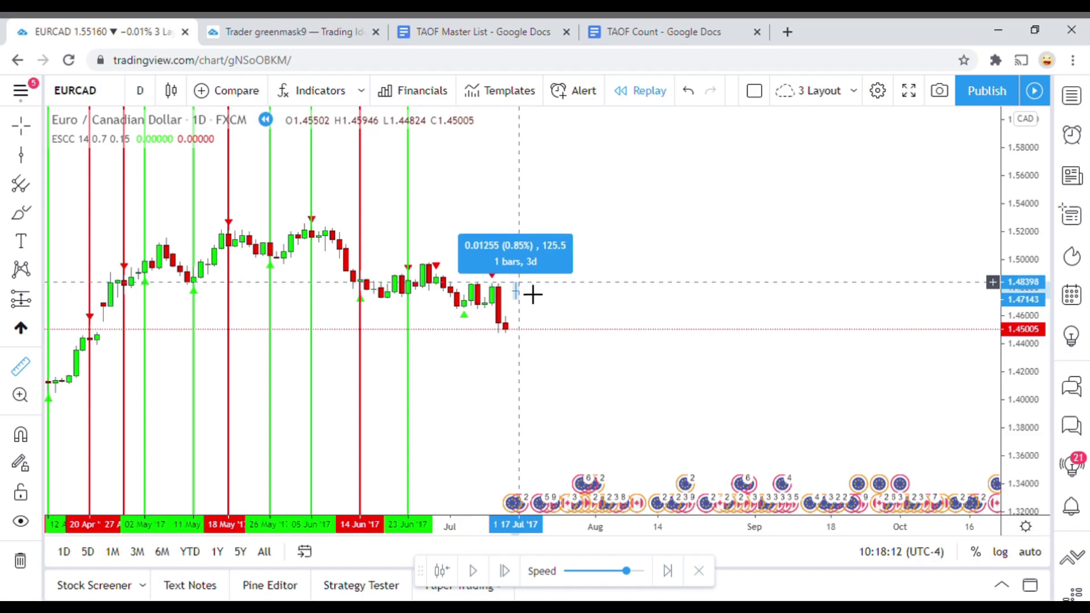
pyautogui.click(533, 293)
pyautogui.click(414, 312)
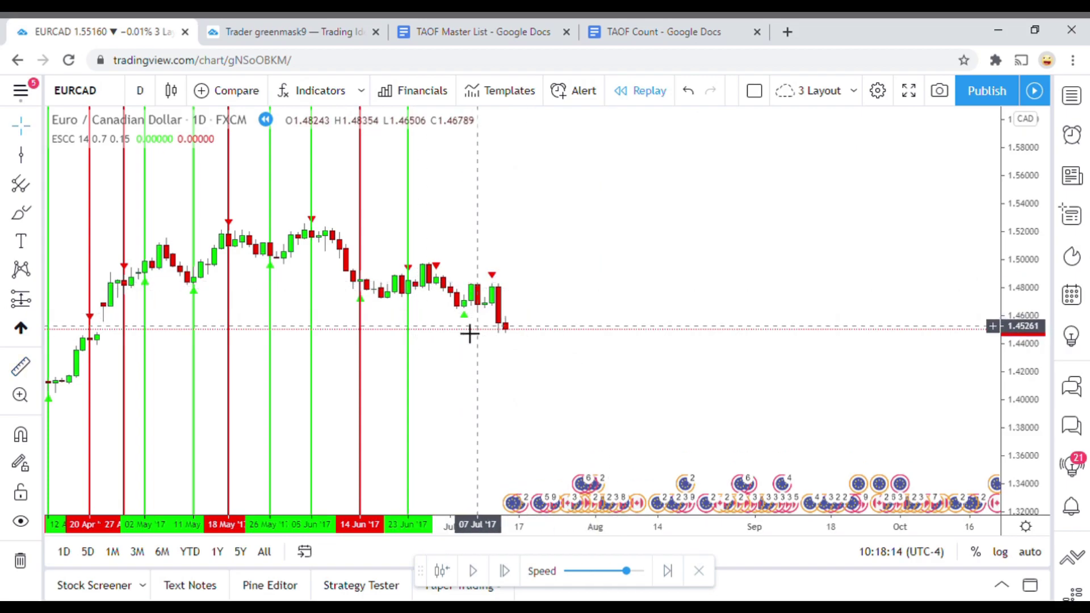
pyautogui.click(21, 154)
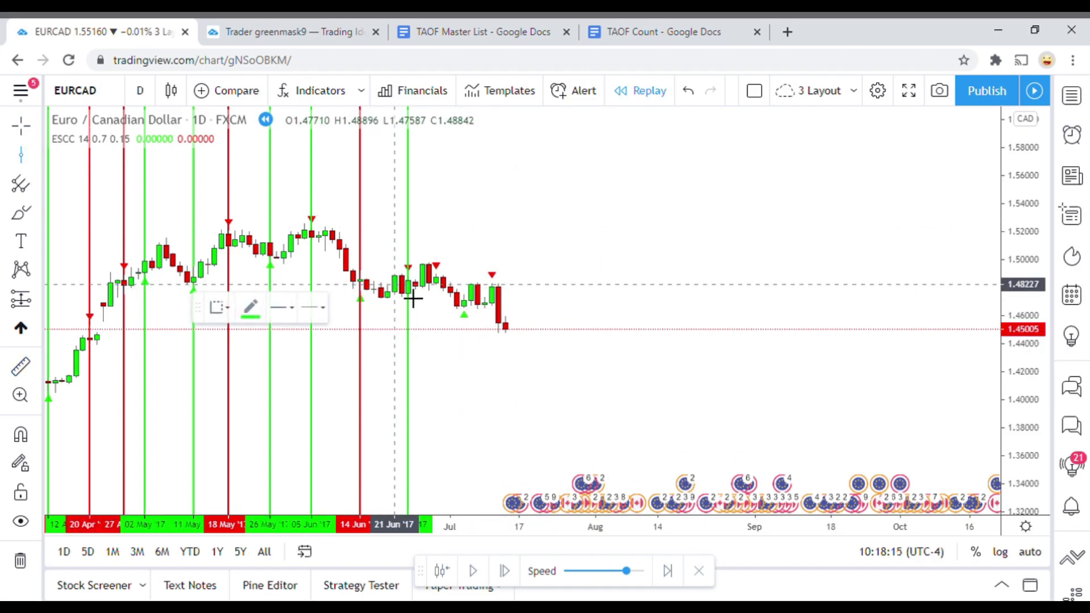
pyautogui.click(478, 373)
pyautogui.press('Escape')
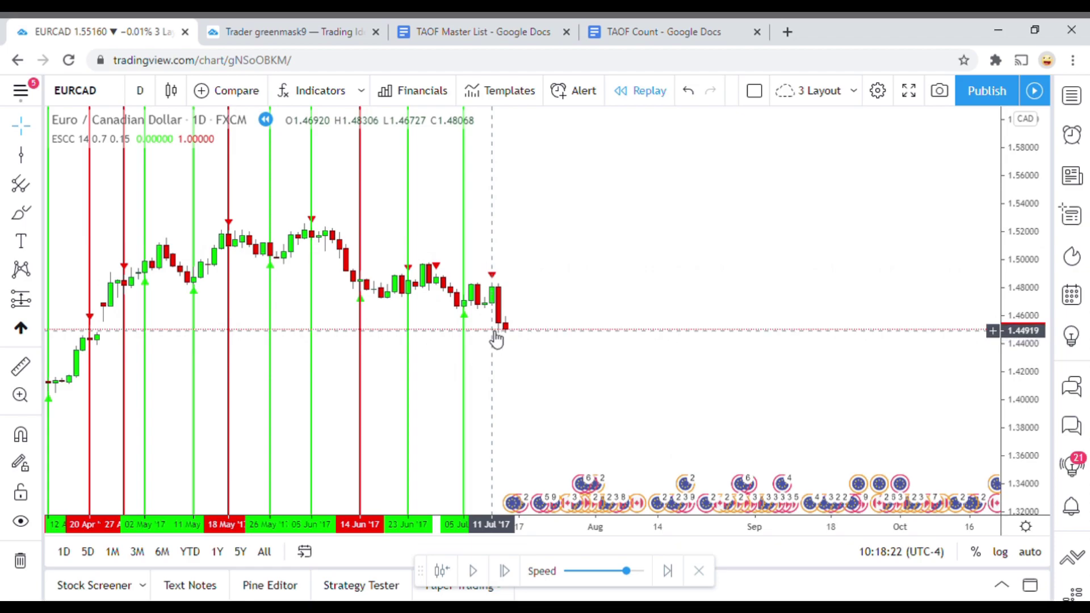
# Mark the 11 Jul '17 bar with a green vertical line.
pyautogui.click(21, 154)
pyautogui.click(455, 324)
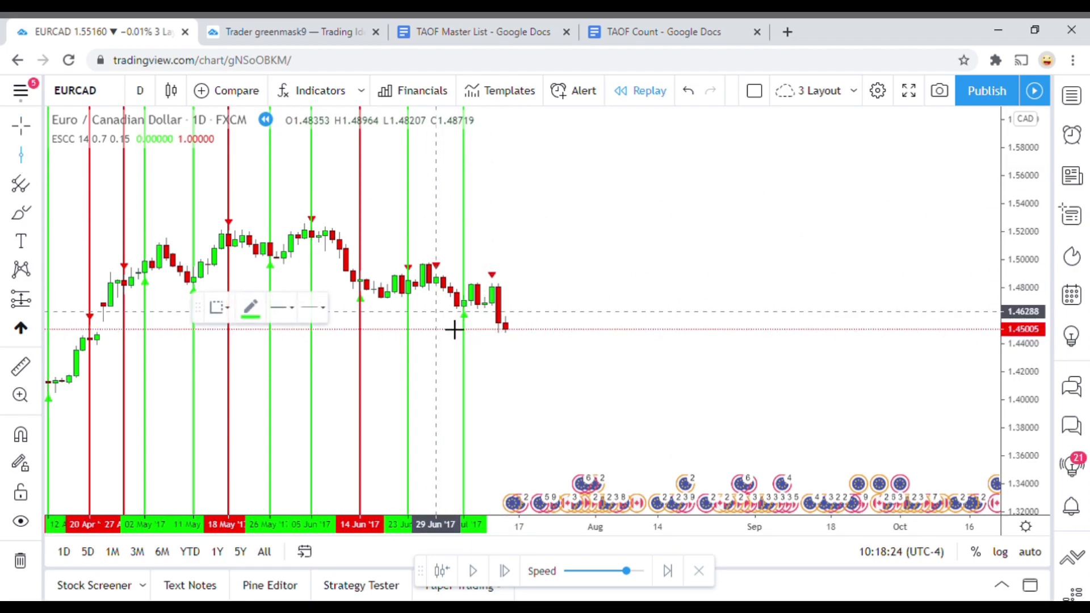
pyautogui.click(504, 360)
pyautogui.click(469, 348)
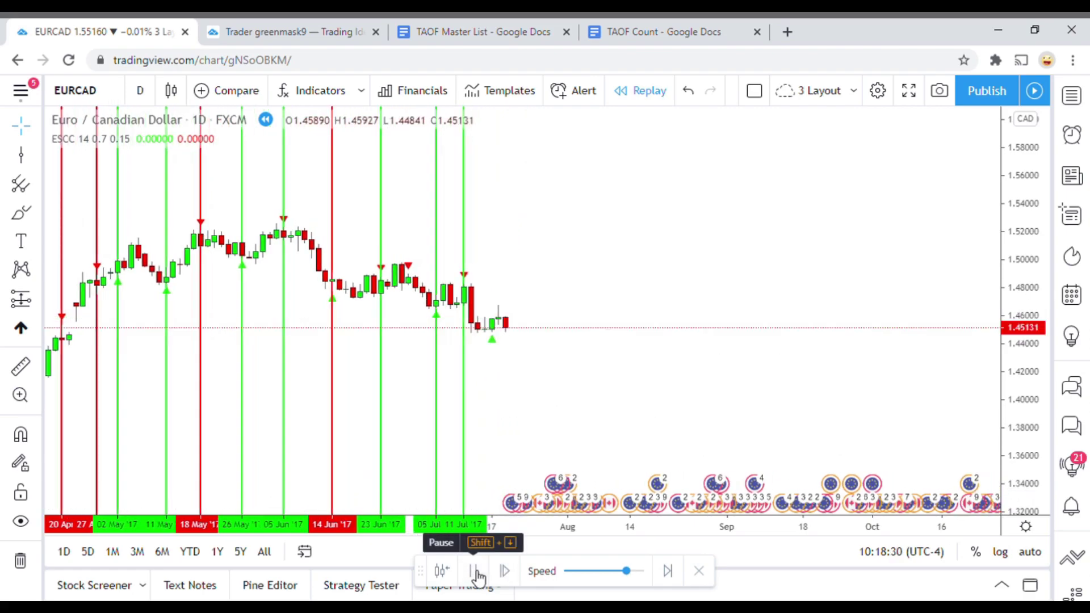
# Pause the replay, measure the latest bars, and draw a red line at 17 Jul '17.
pyautogui.click(475, 571)
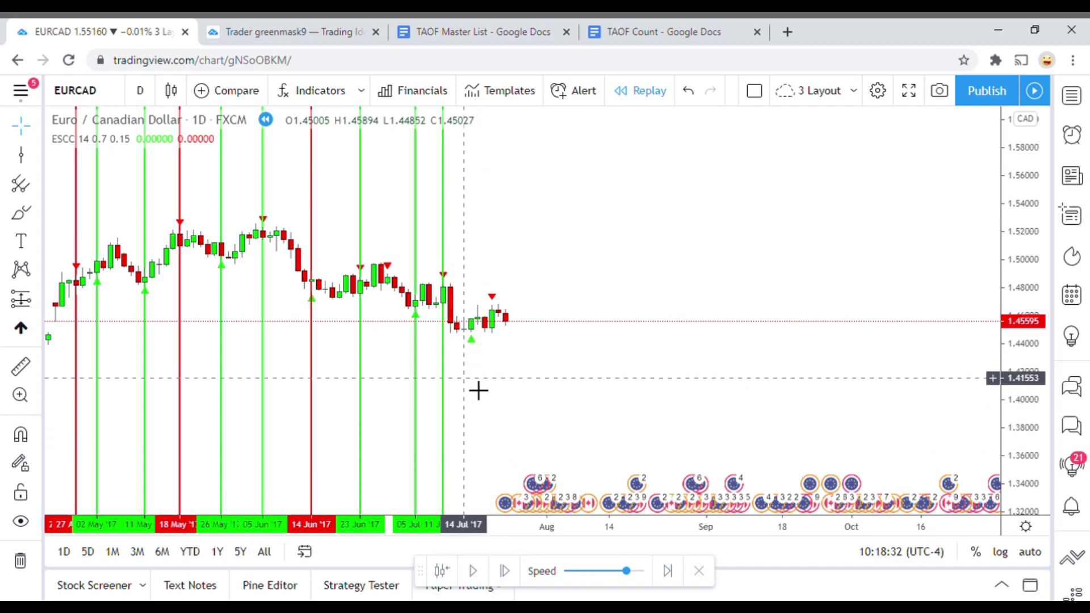
pyautogui.click(21, 366)
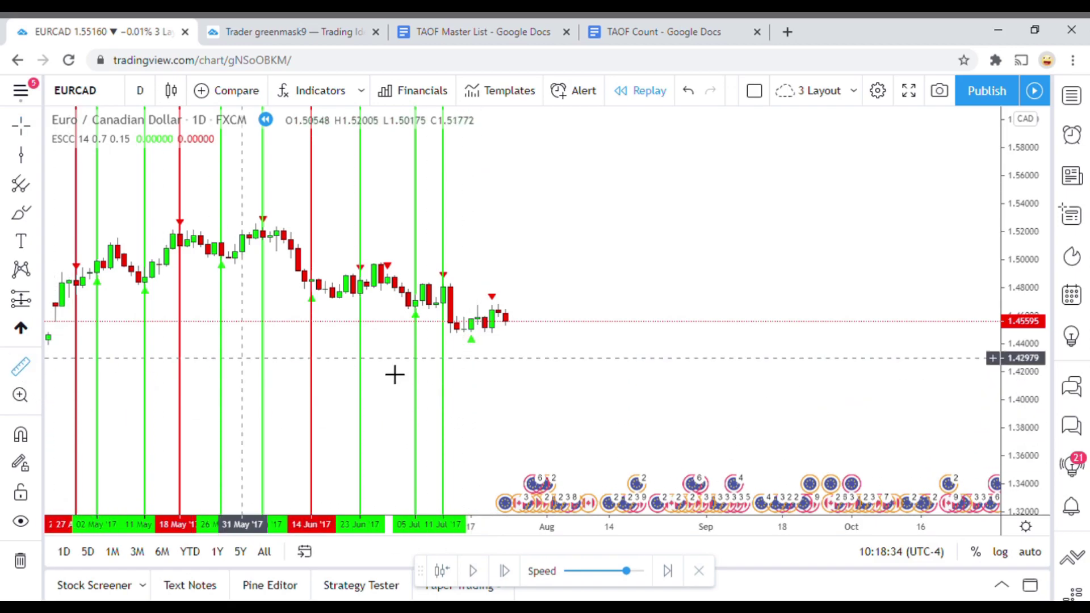
pyautogui.click(476, 332)
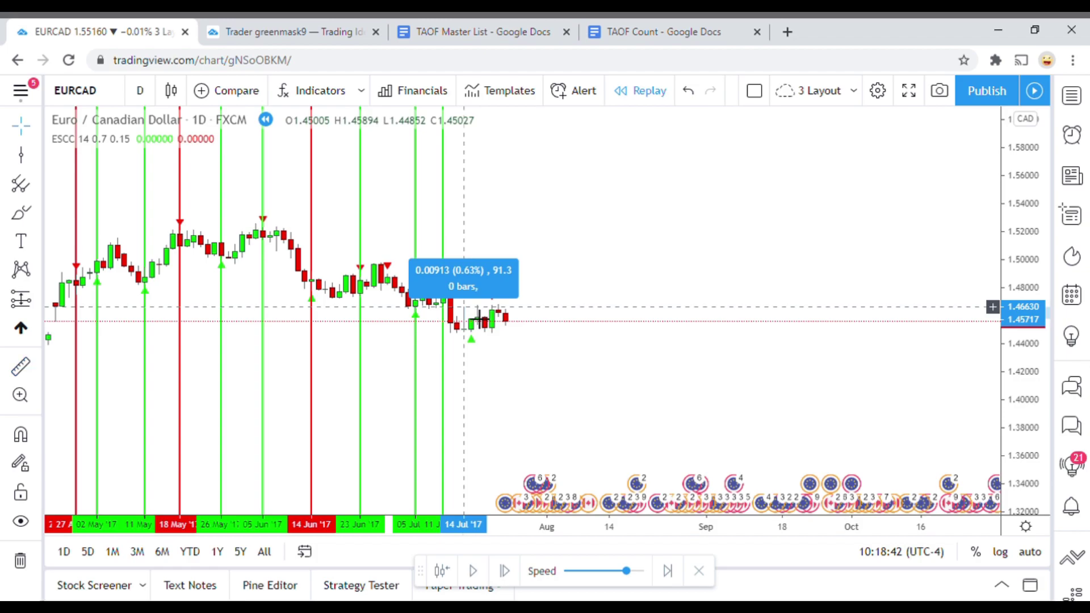
pyautogui.click(21, 154)
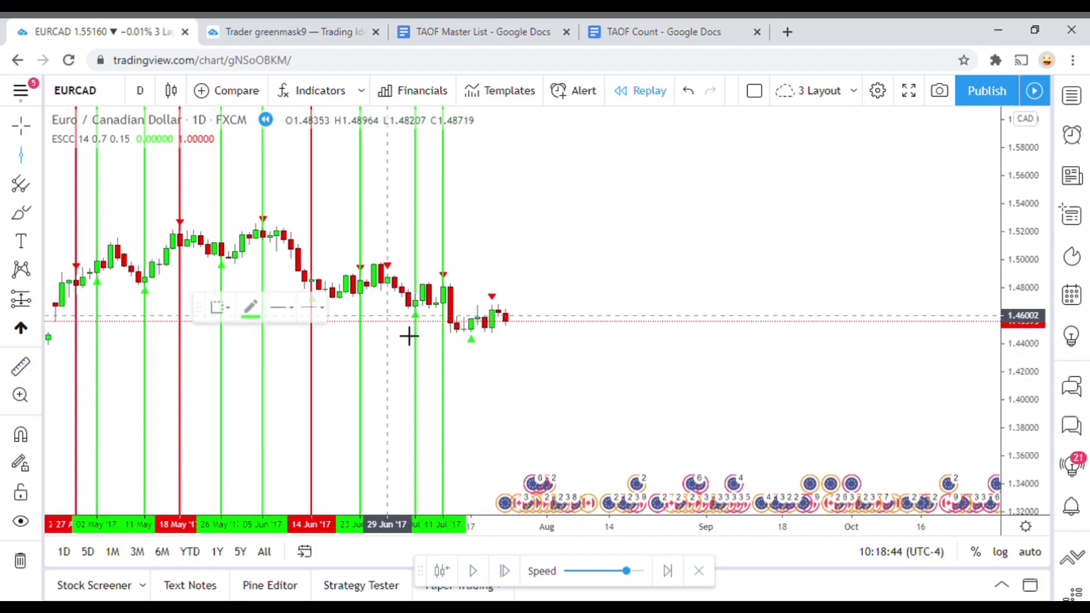
pyautogui.click(476, 390)
pyautogui.click(250, 309)
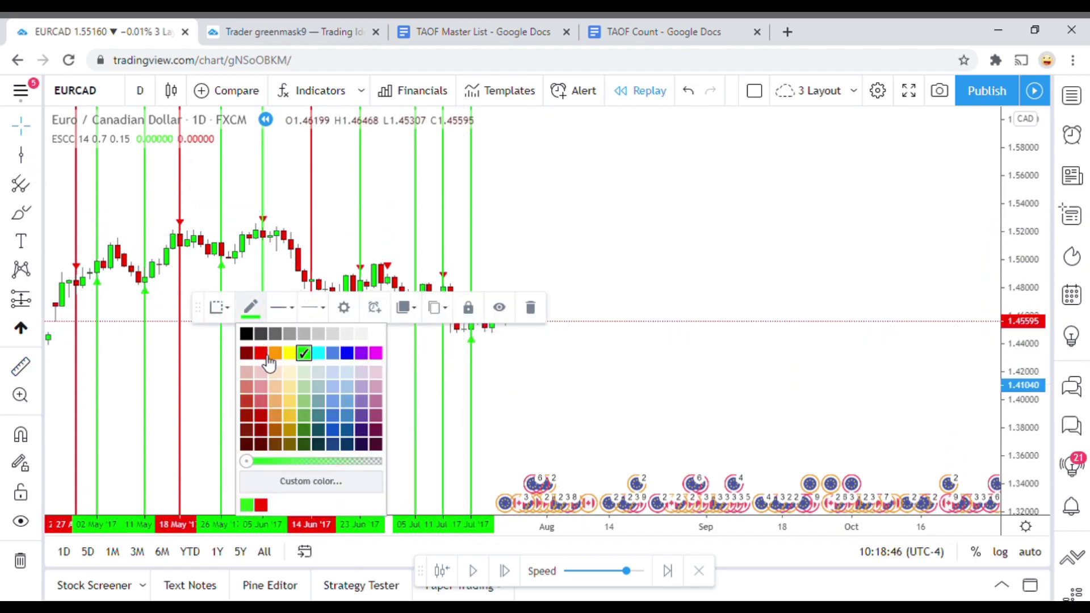
pyautogui.click(267, 356)
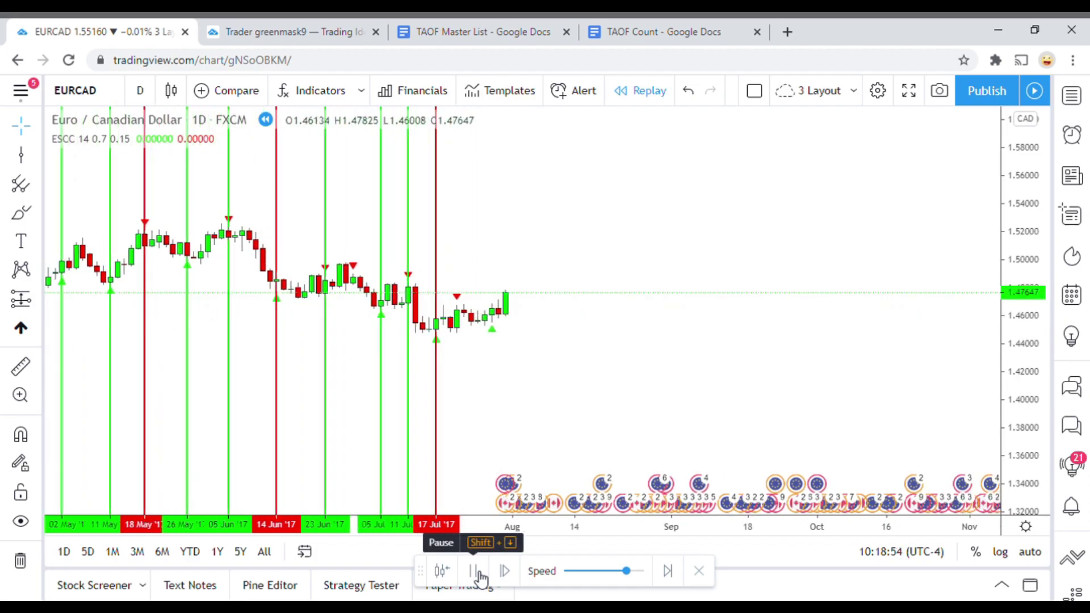
# Advance a few candles and mark 20 Jul '17 with a red vertical line.
pyautogui.click(477, 572)
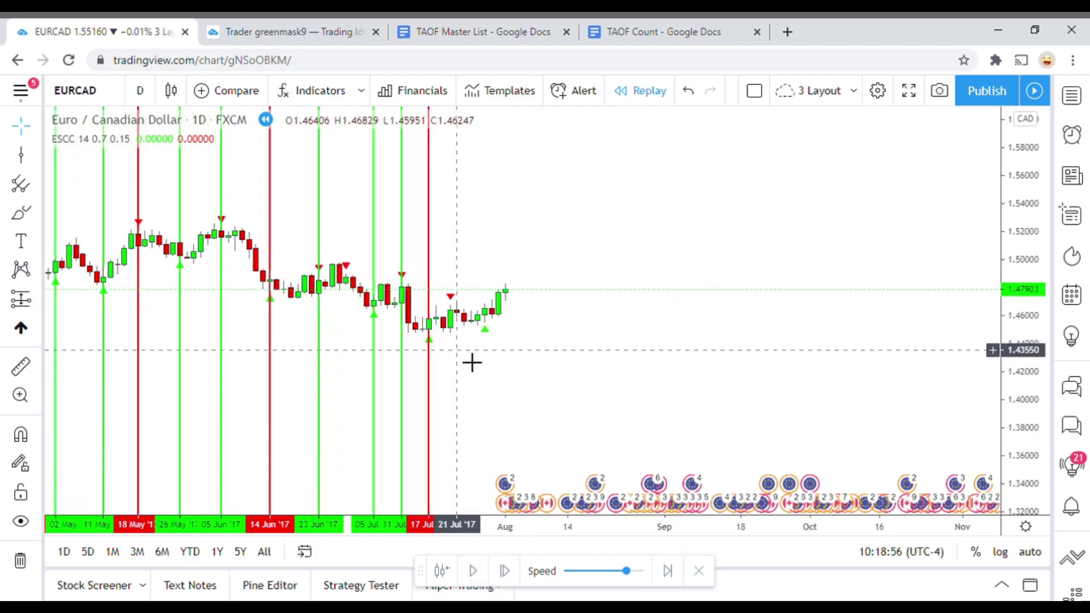
pyautogui.click(21, 155)
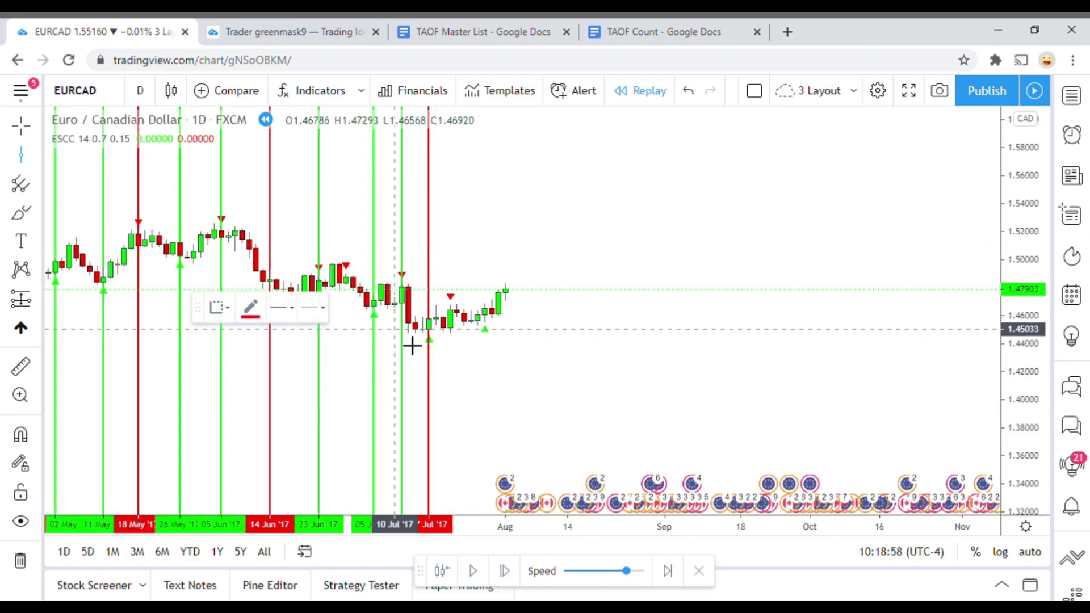
pyautogui.click(461, 377)
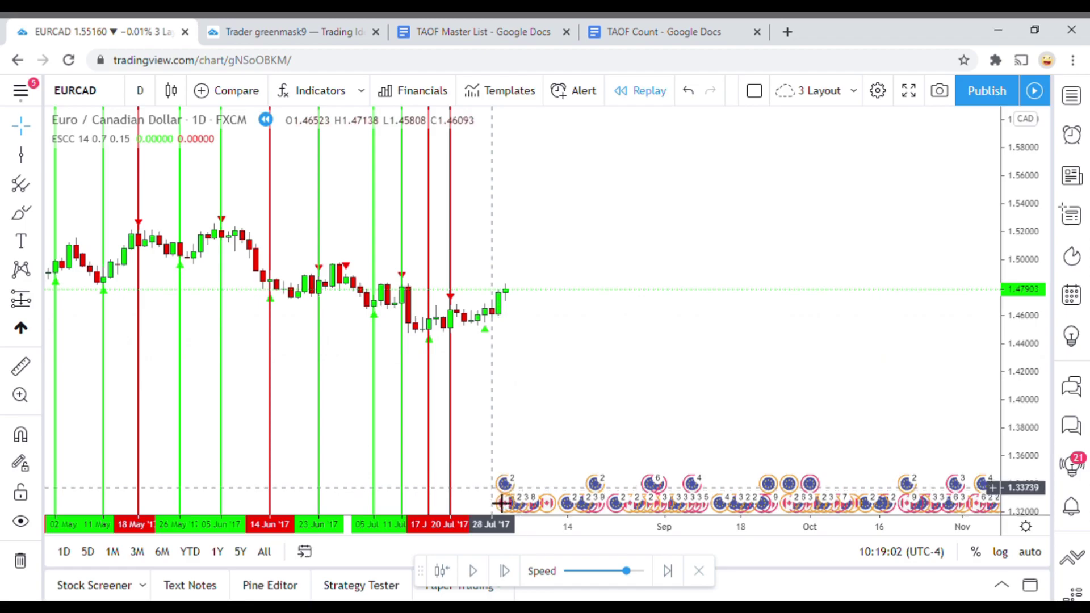
# Replay forward and draw a green vertical line at 27 Jul.
pyautogui.click(476, 571)
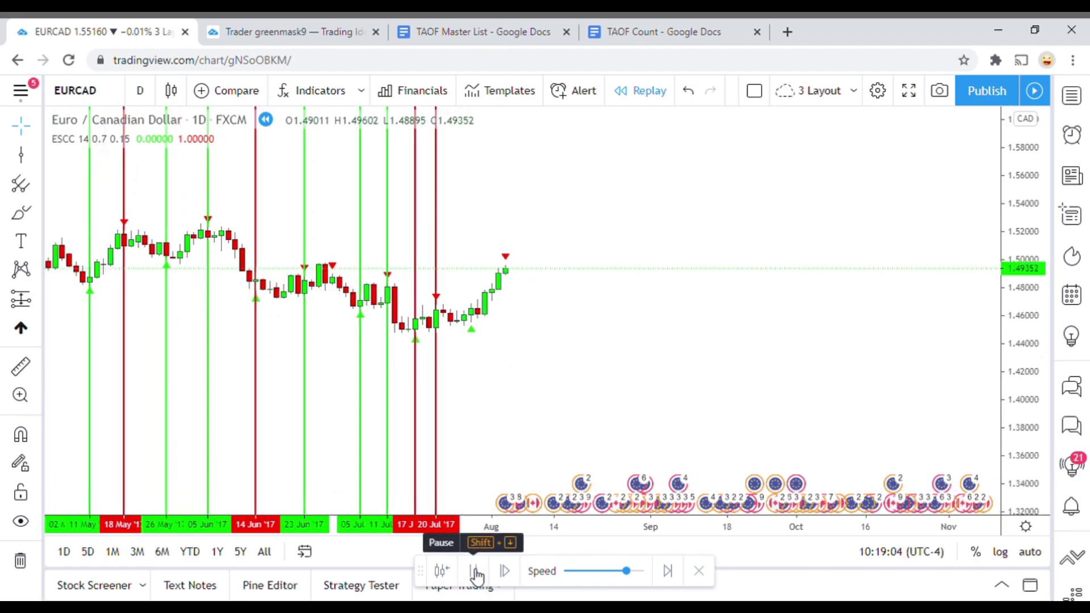
pyautogui.click(476, 571)
pyautogui.click(25, 159)
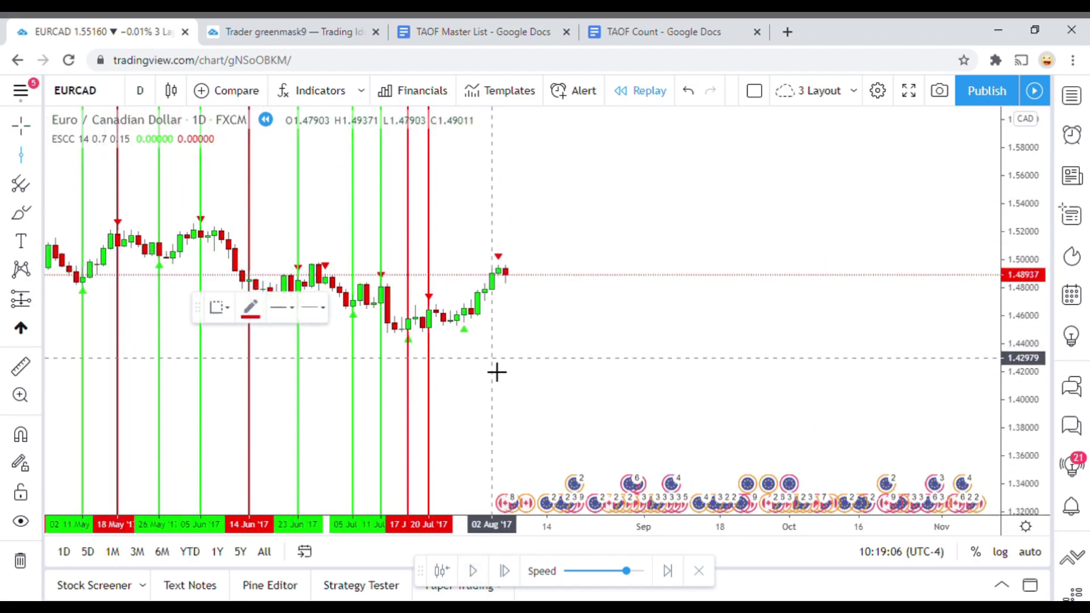
pyautogui.click(471, 376)
pyautogui.click(250, 307)
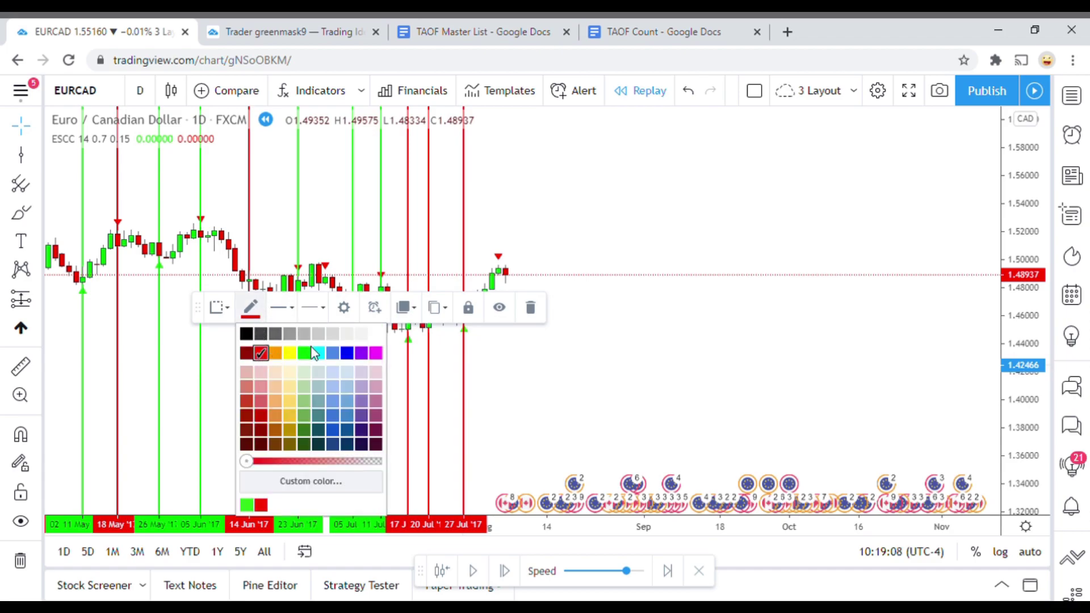
pyautogui.click(310, 353)
pyautogui.click(495, 368)
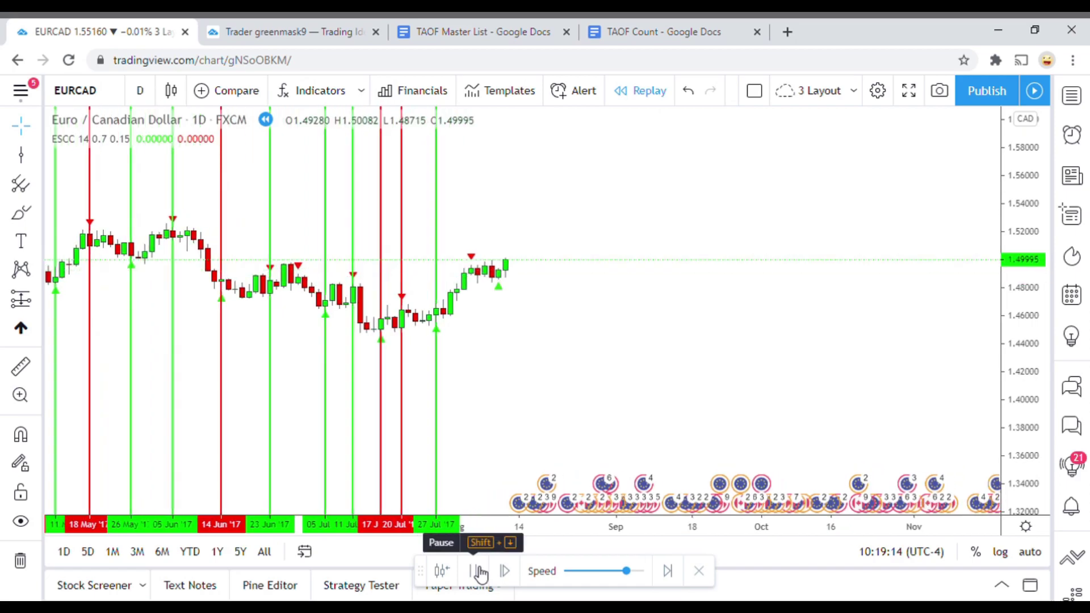
# Advance one bar and recolour the 03 Aug signal line red.
pyautogui.click(479, 572)
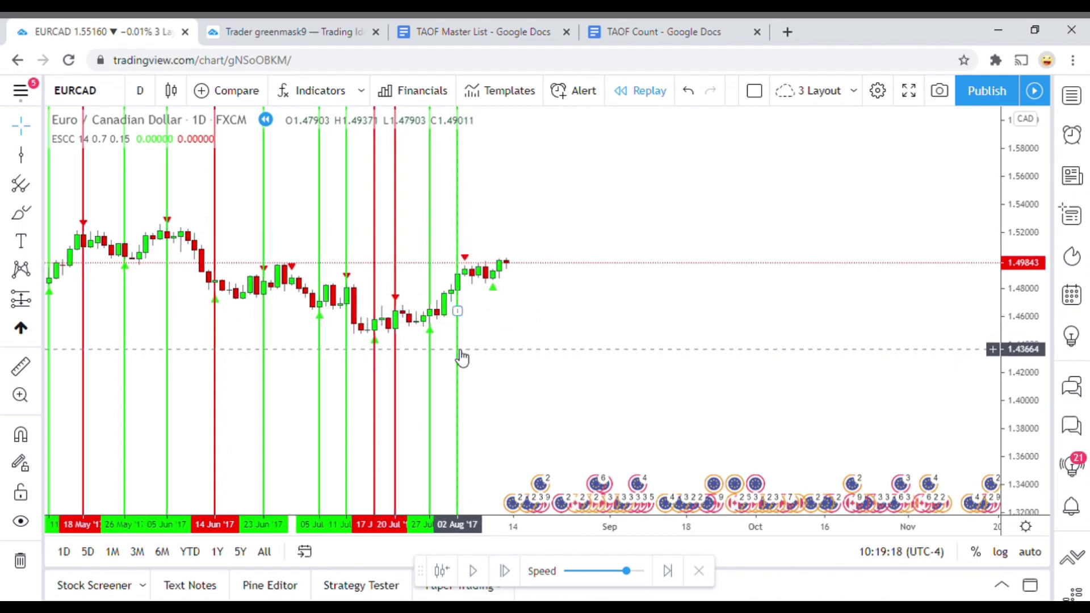
pyautogui.click(462, 357)
pyautogui.click(250, 308)
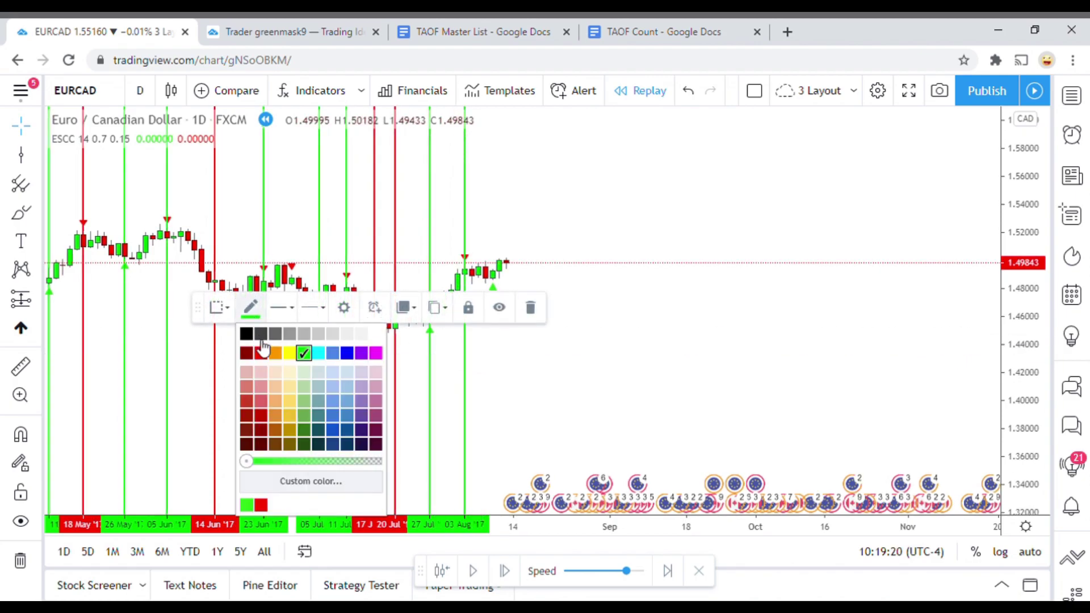
pyautogui.click(261, 353)
pyautogui.click(540, 325)
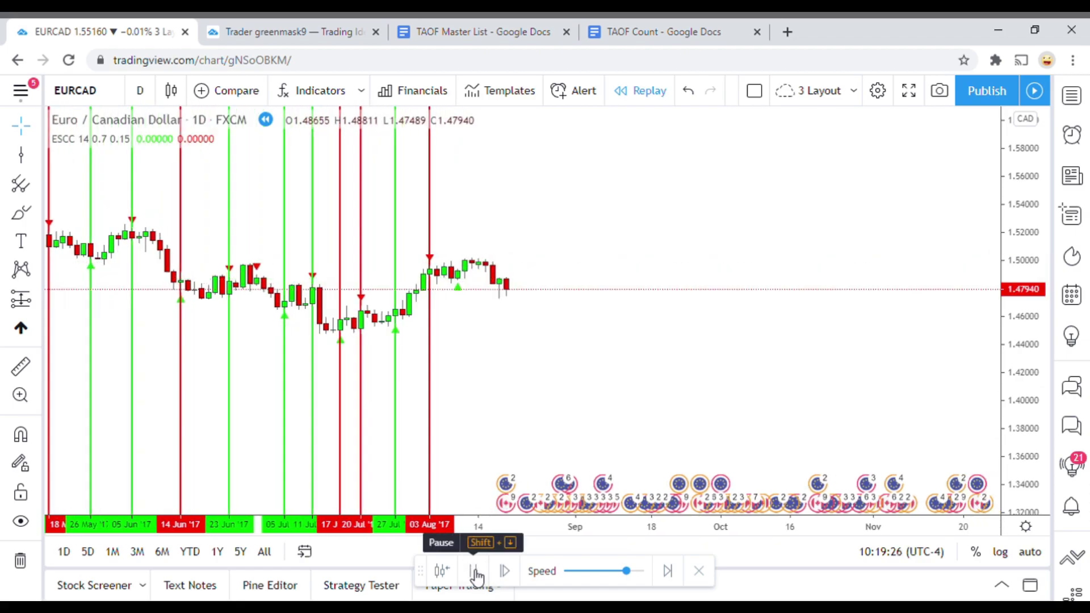
# Mark the 09 Aug '17 bar with a red line and clear the measurement box.
pyautogui.click(474, 572)
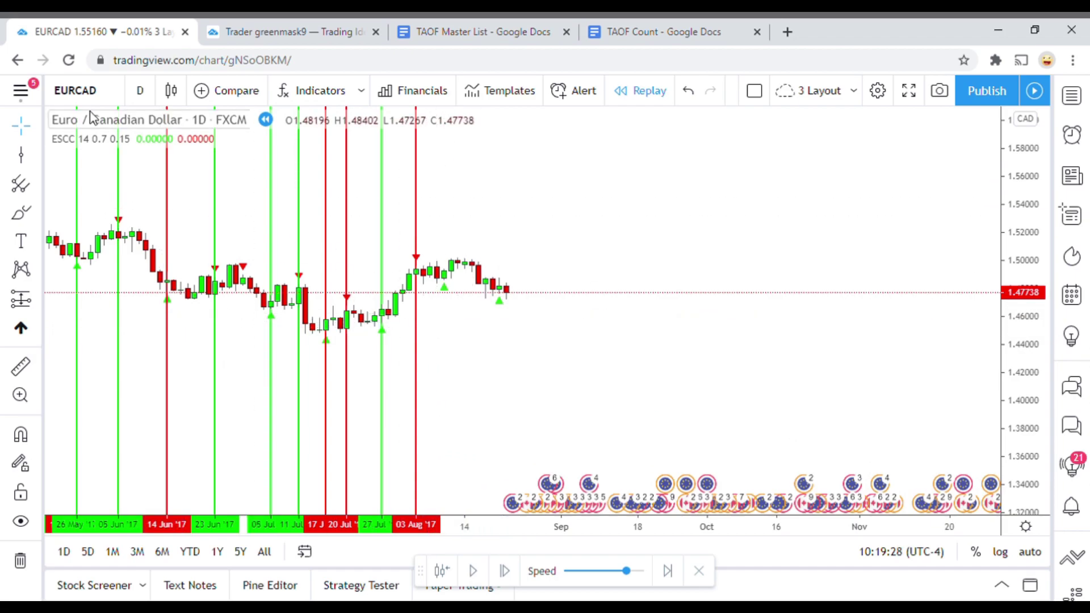
pyautogui.click(21, 154)
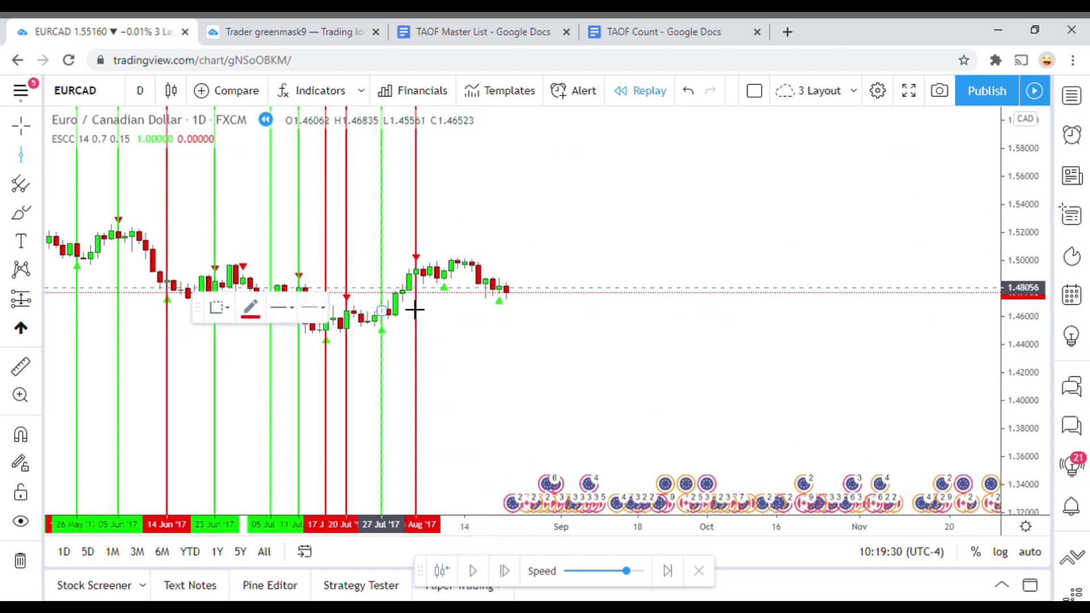
pyautogui.click(446, 322)
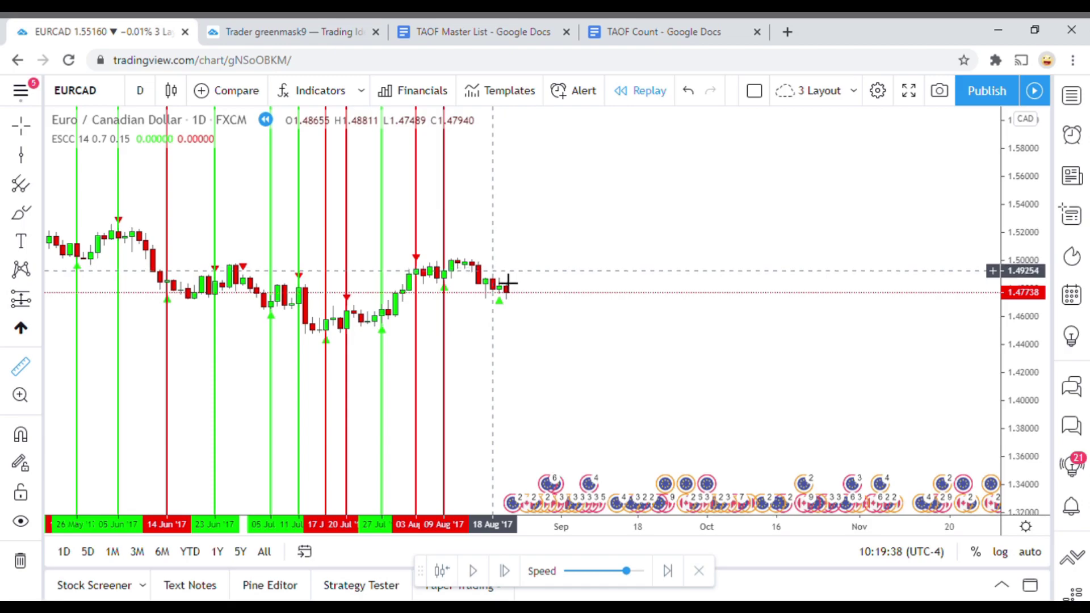
pyautogui.keyDown('shift'); pyautogui.click(507, 282); pyautogui.keyUp('shift')
pyautogui.click(511, 270)
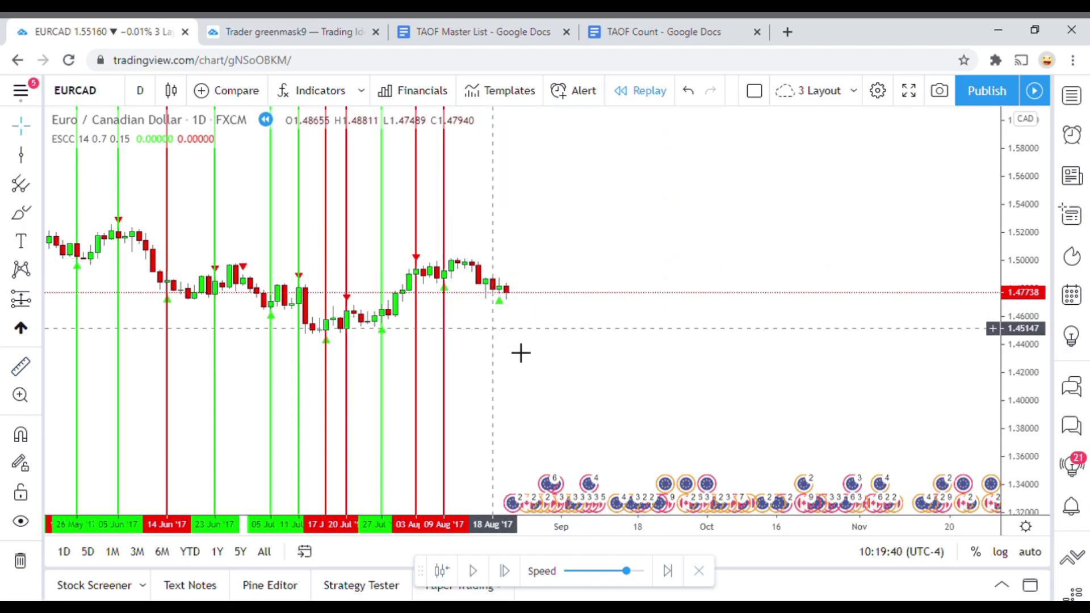
# Replay a few bars and draw a green vertical line at 21 Aug '17.
pyautogui.click(479, 572)
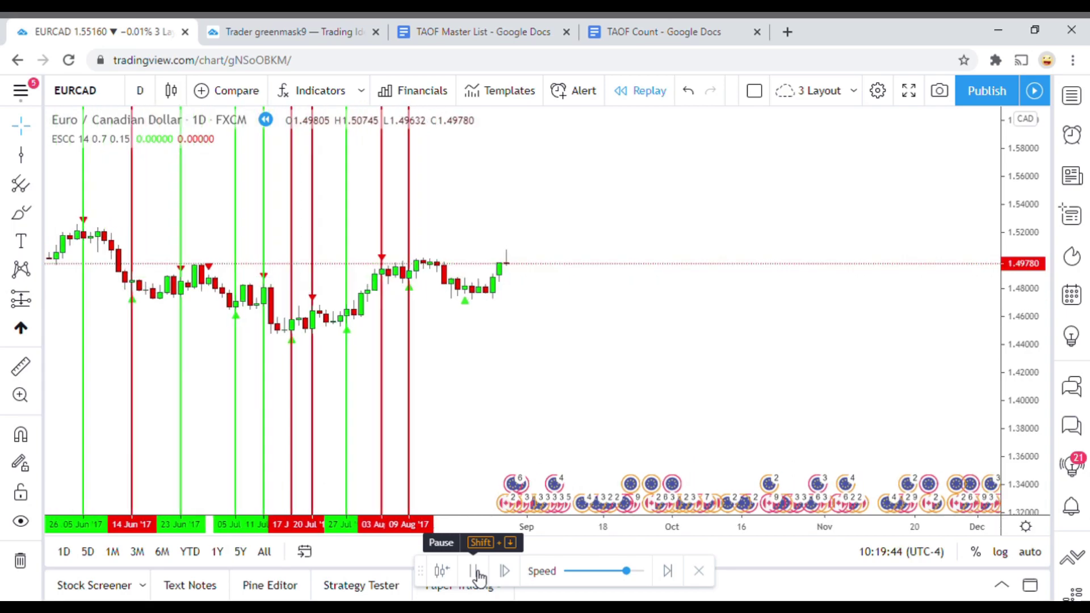
pyautogui.click(474, 572)
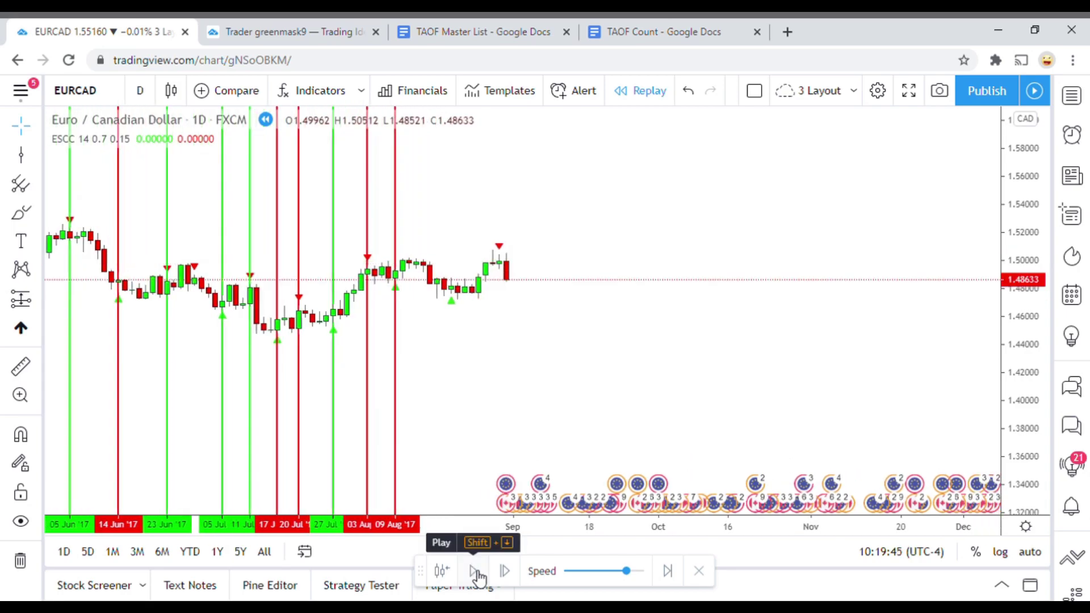
pyautogui.click(21, 158)
pyautogui.click(463, 370)
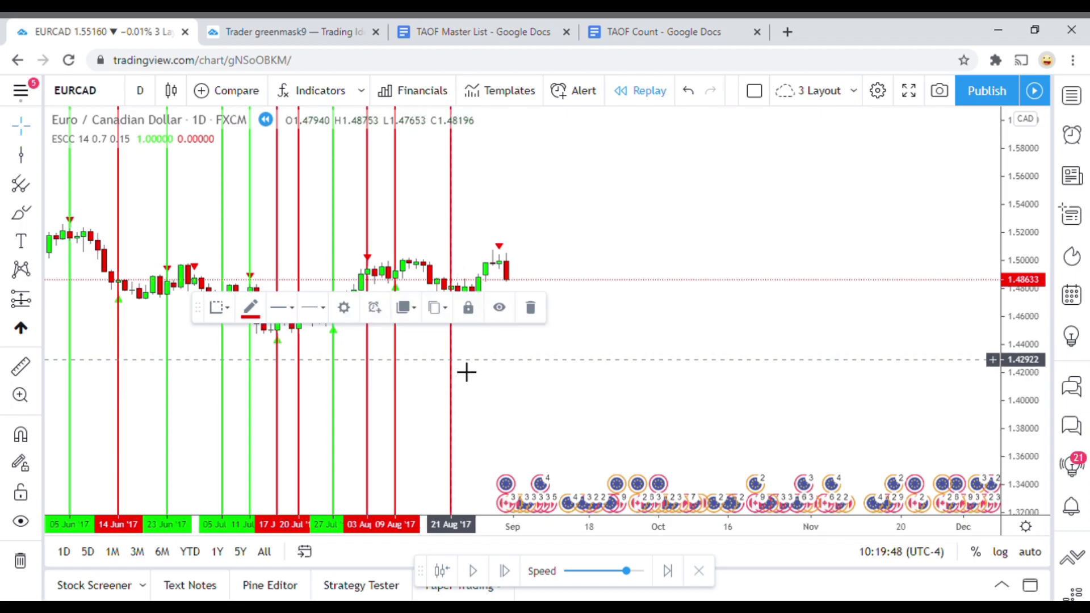
pyautogui.click(484, 359)
pyautogui.click(396, 360)
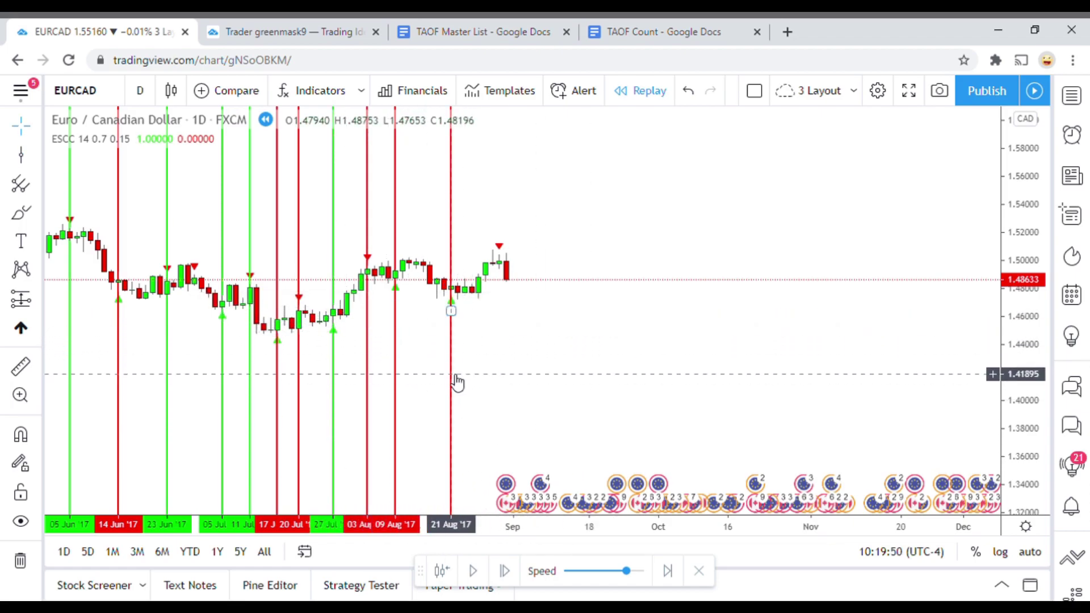
pyautogui.click(252, 309)
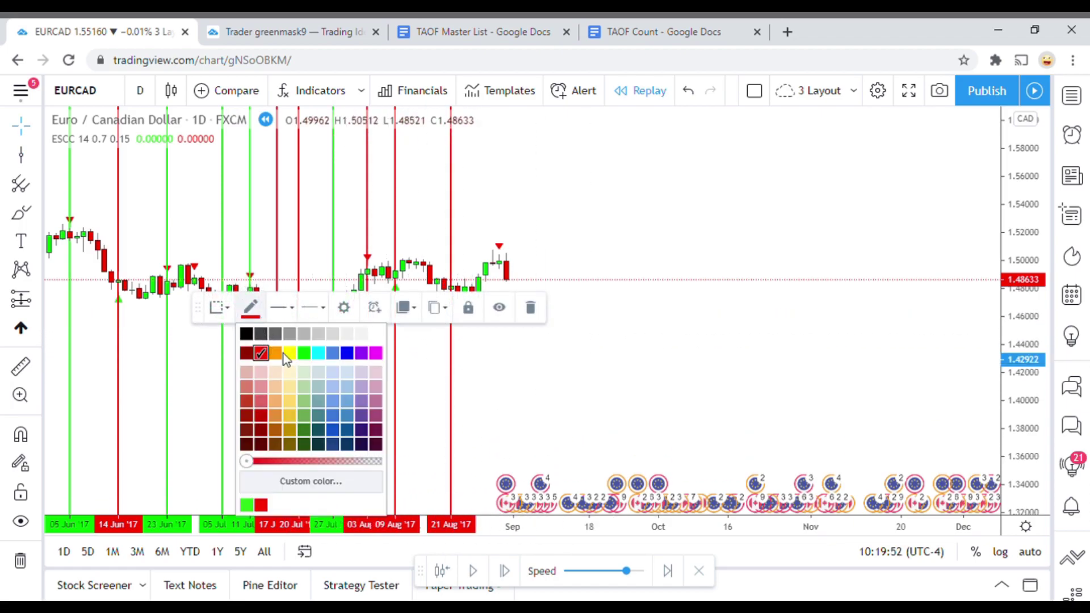
pyautogui.click(305, 354)
pyautogui.click(511, 370)
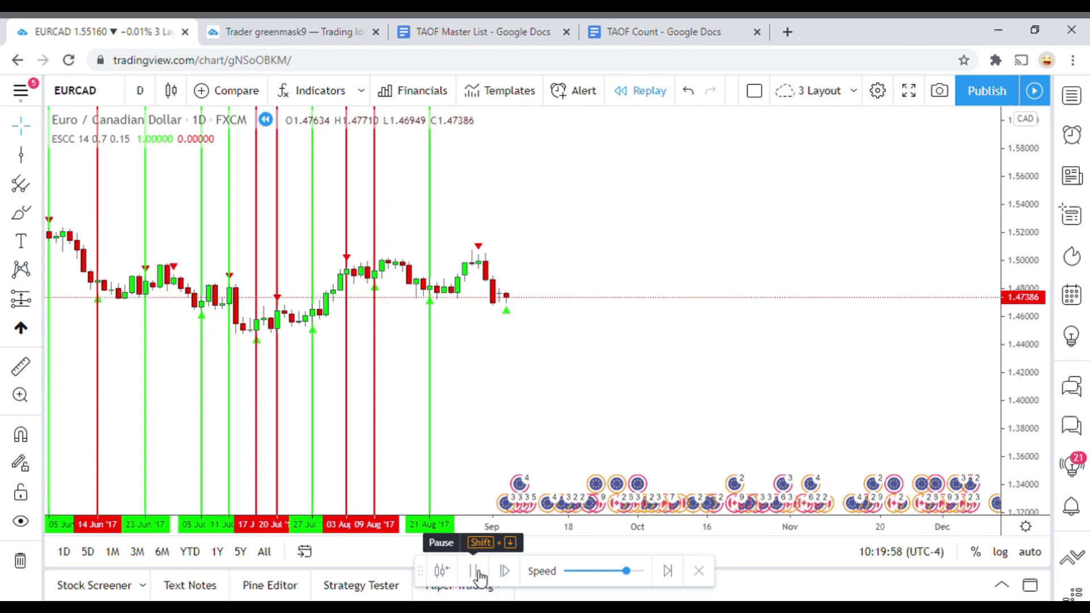
# Advance into early September and mark the 30 Aug bar with a green line.
pyautogui.click(478, 575)
pyautogui.click(21, 154)
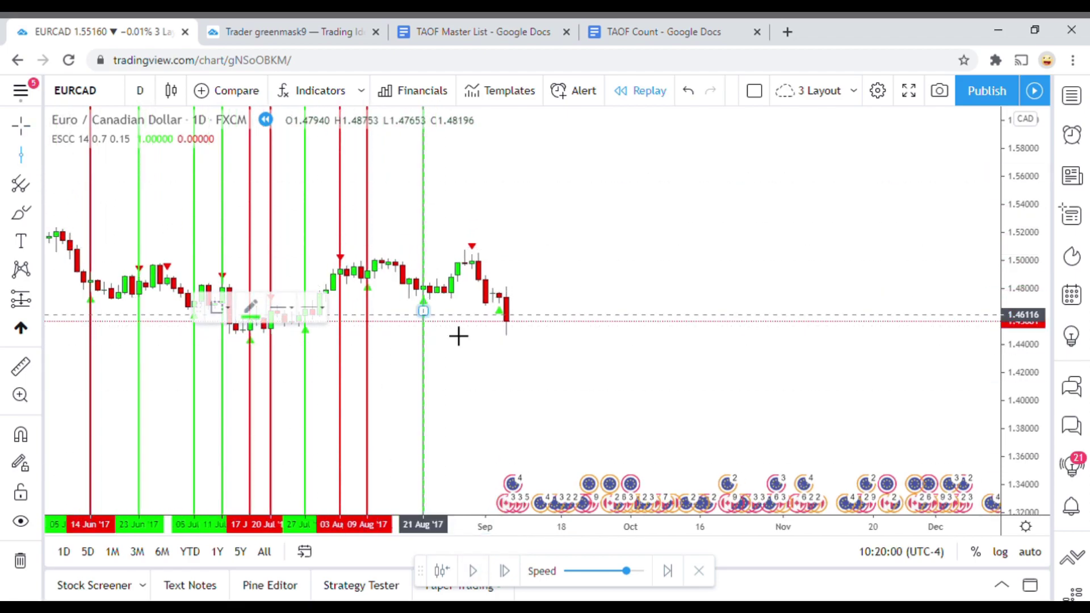
pyautogui.click(492, 360)
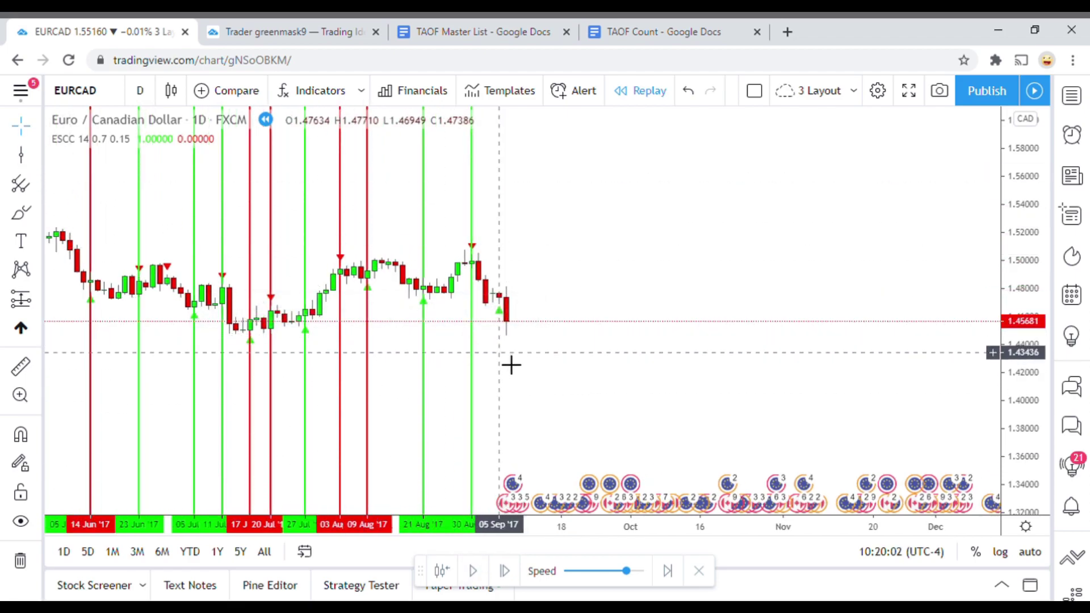
# Draw a red vertical line at the 05 Sep '17 signal.
pyautogui.hotkey('alt', 'v')
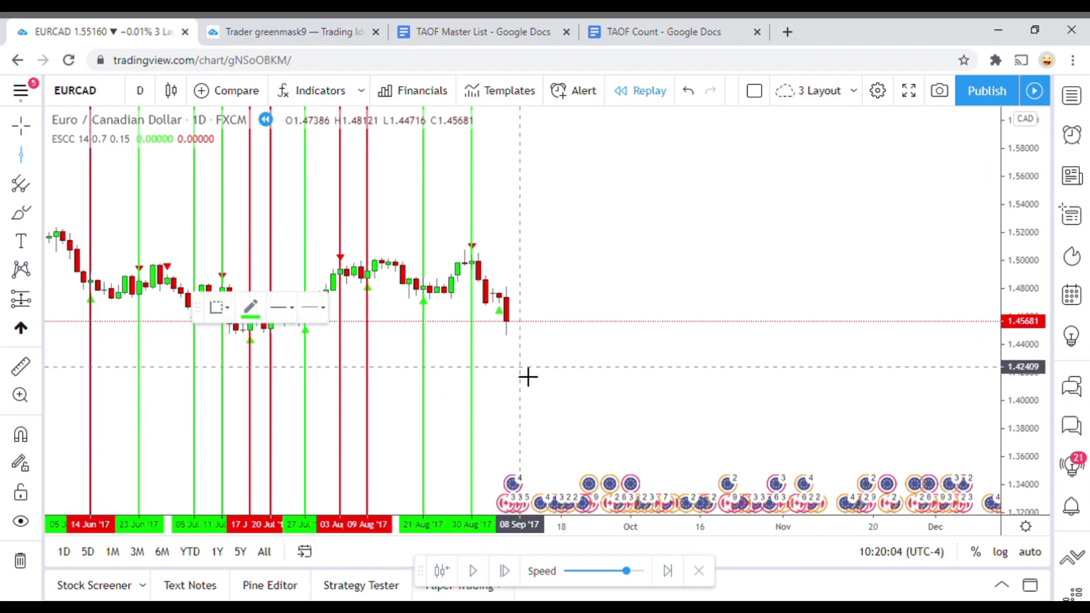
pyautogui.click(499, 370)
pyautogui.click(260, 307)
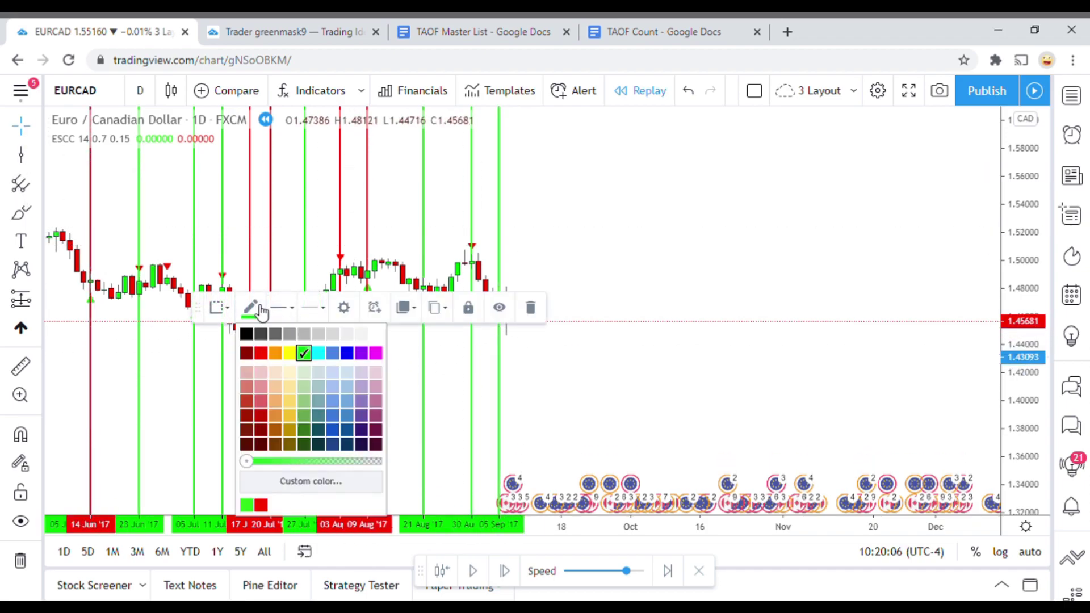
pyautogui.click(261, 353)
pyautogui.click(696, 434)
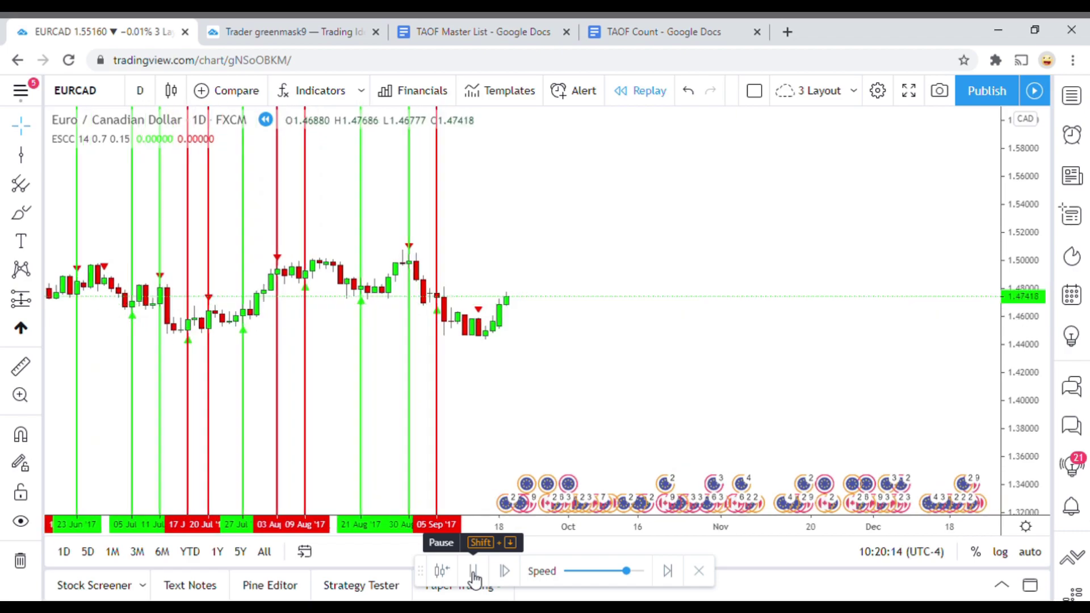
# Mark 13 Sep '17 with a red vertical line and resume the replay.
pyautogui.click(474, 574)
pyautogui.click(21, 154)
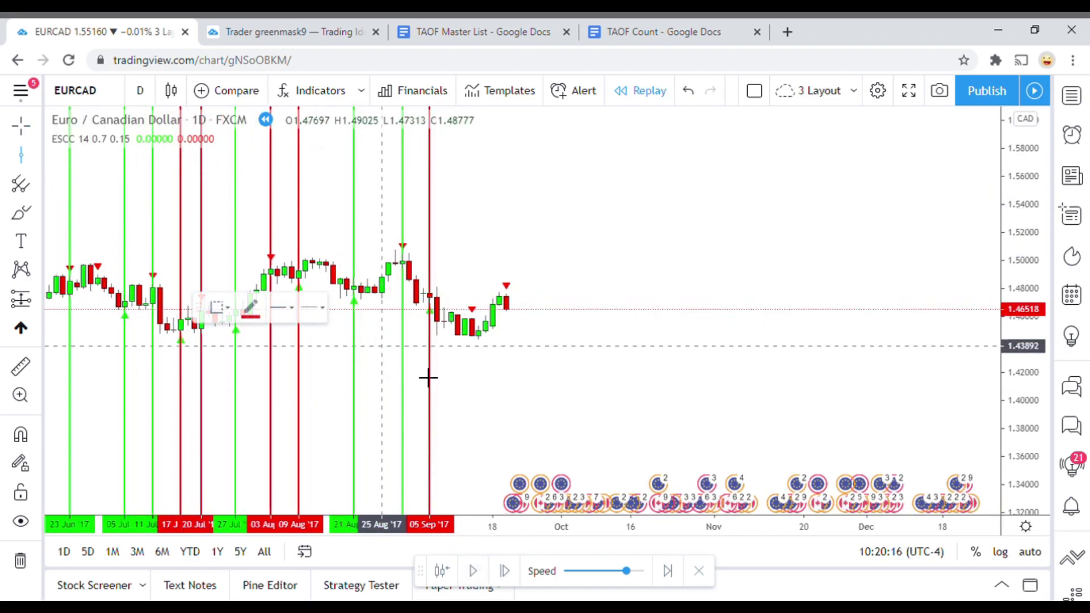
pyautogui.click(471, 423)
pyautogui.click(681, 426)
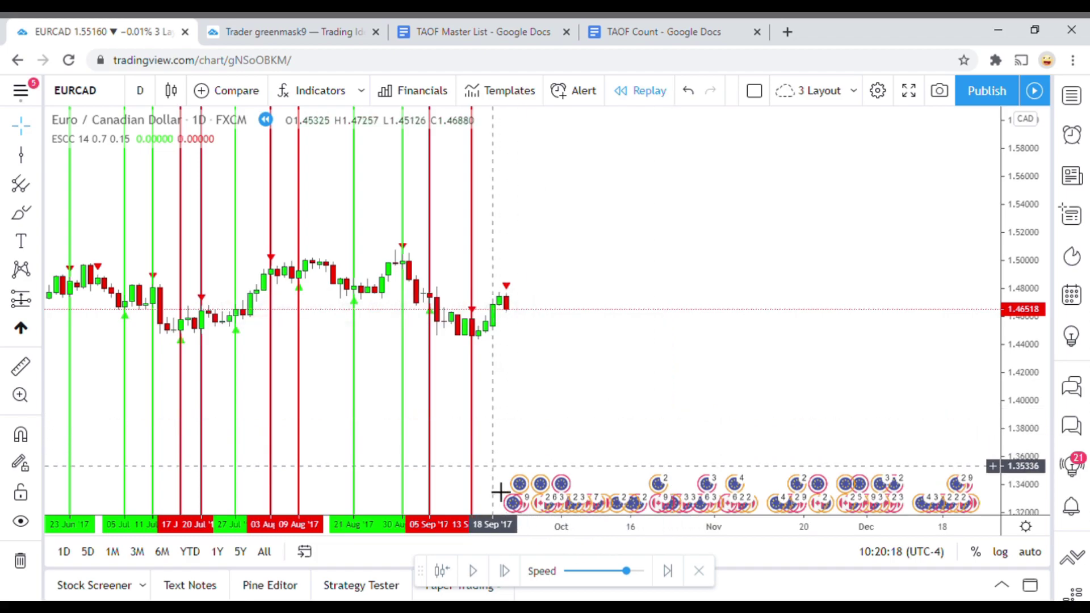
pyautogui.click(476, 572)
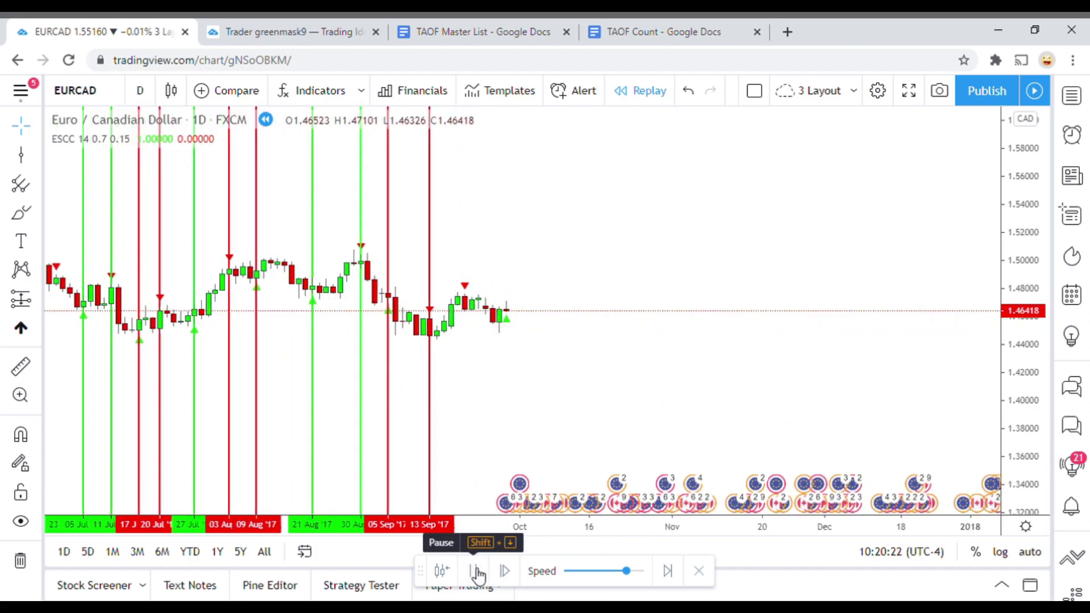
# Pause in late September, measure the latest move, and draw a green line at 20 Sep '17.
pyautogui.click(476, 572)
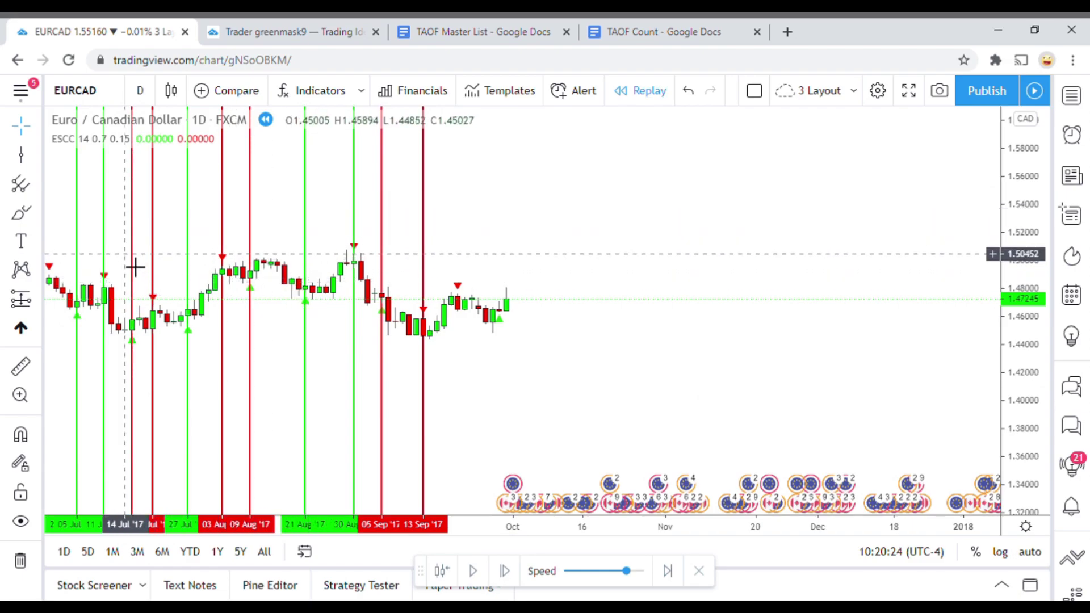
pyautogui.click(530, 322)
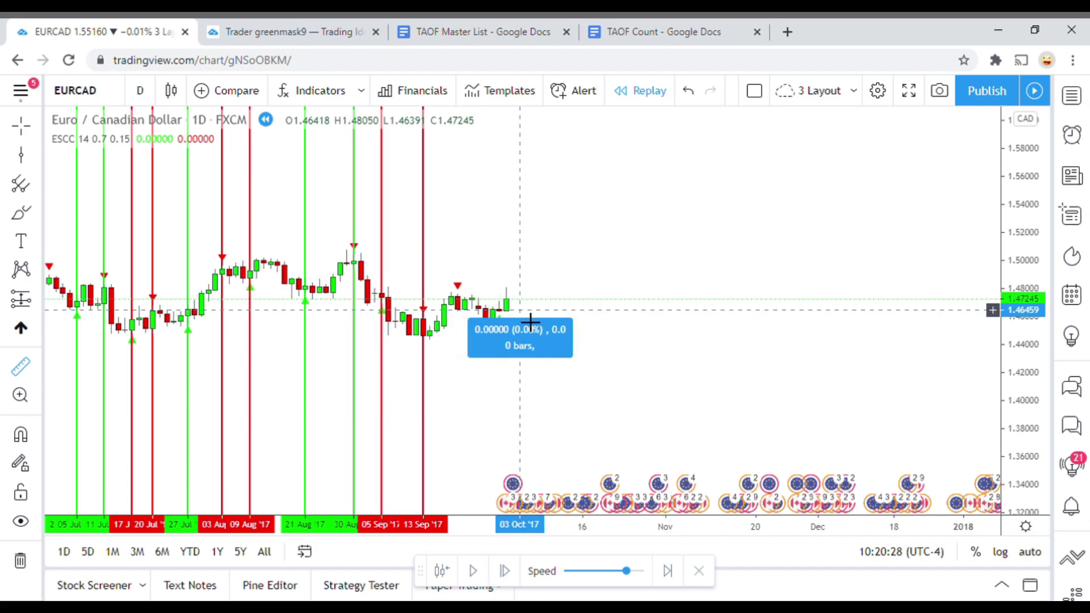
pyautogui.click(537, 343)
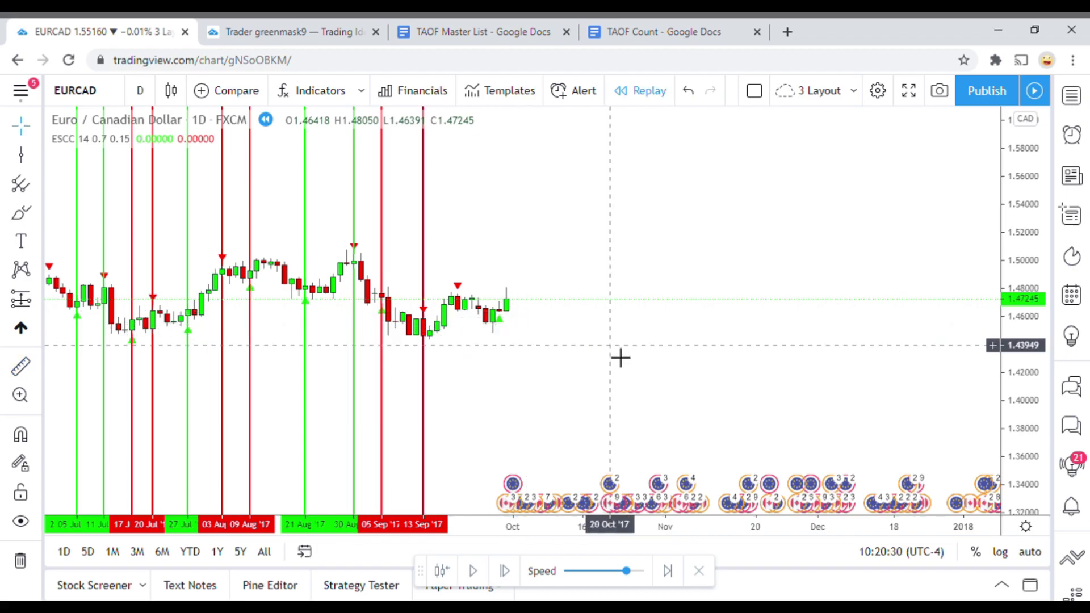
pyautogui.click(27, 154)
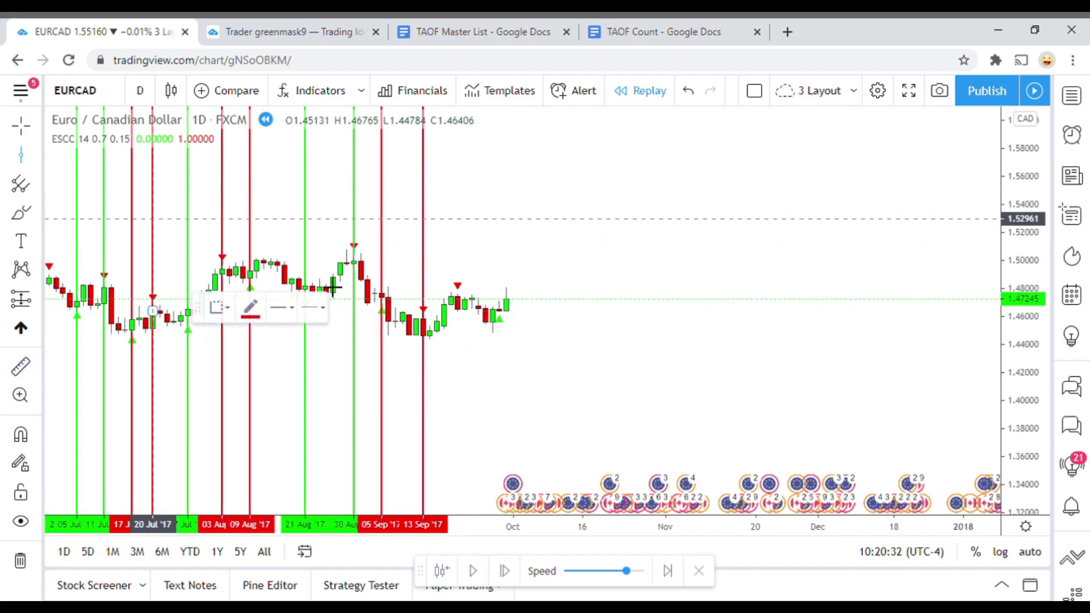
pyautogui.click(458, 351)
pyautogui.click(251, 309)
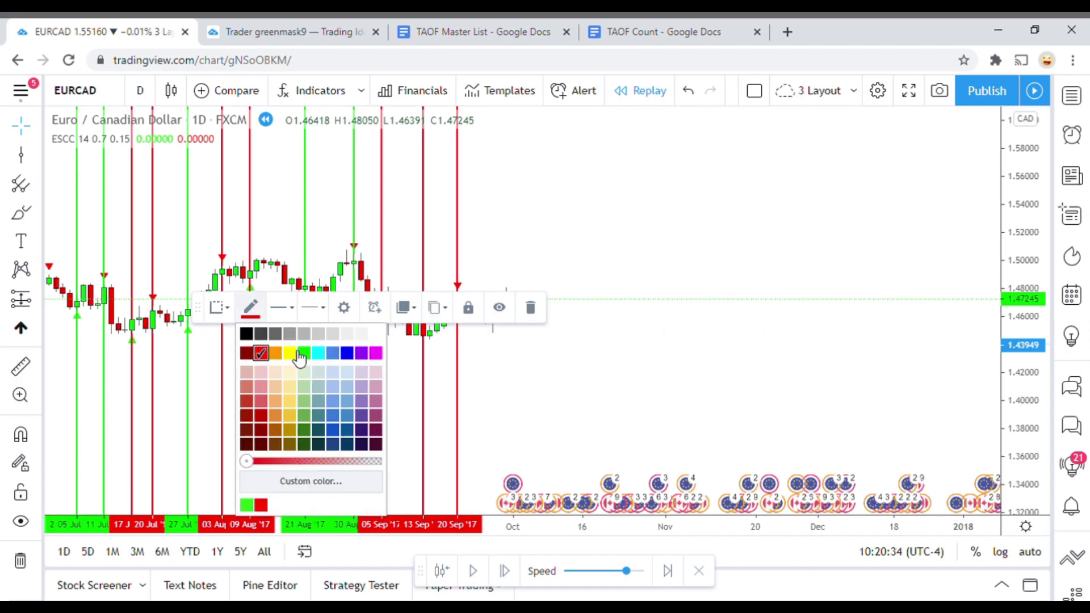
pyautogui.click(304, 353)
pyautogui.click(550, 367)
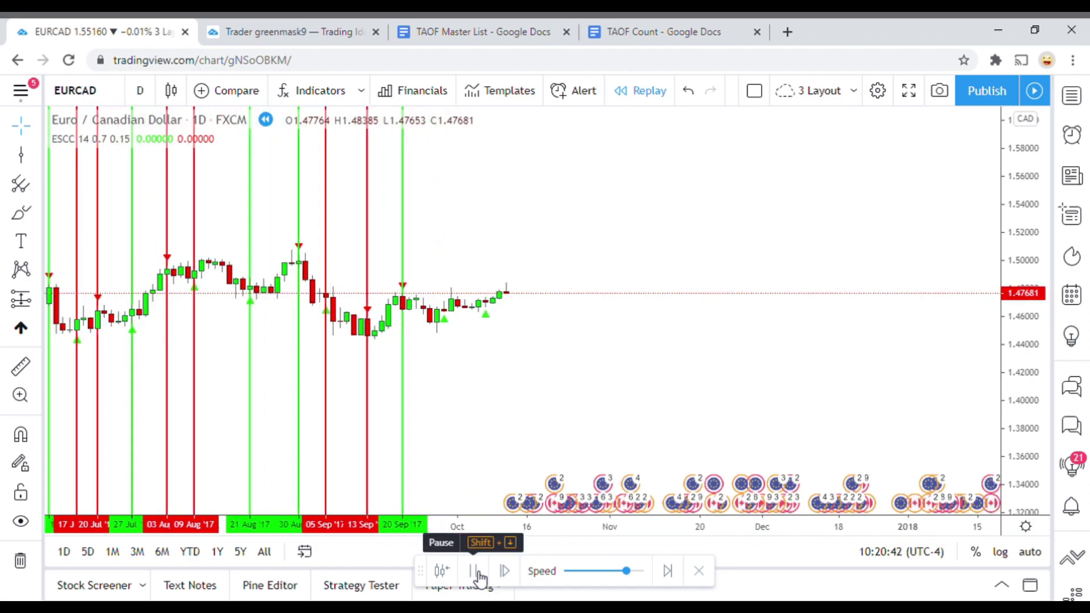
# Pause the replay and mark 28 Sep '17 with a green vertical line.
pyautogui.click(477, 573)
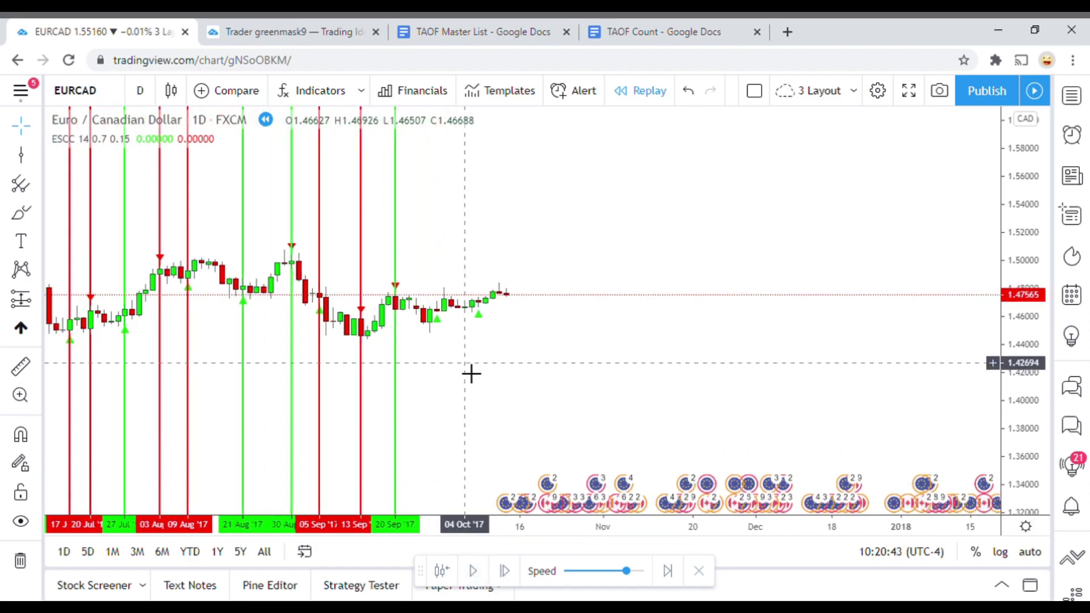
pyautogui.click(27, 156)
pyautogui.click(453, 380)
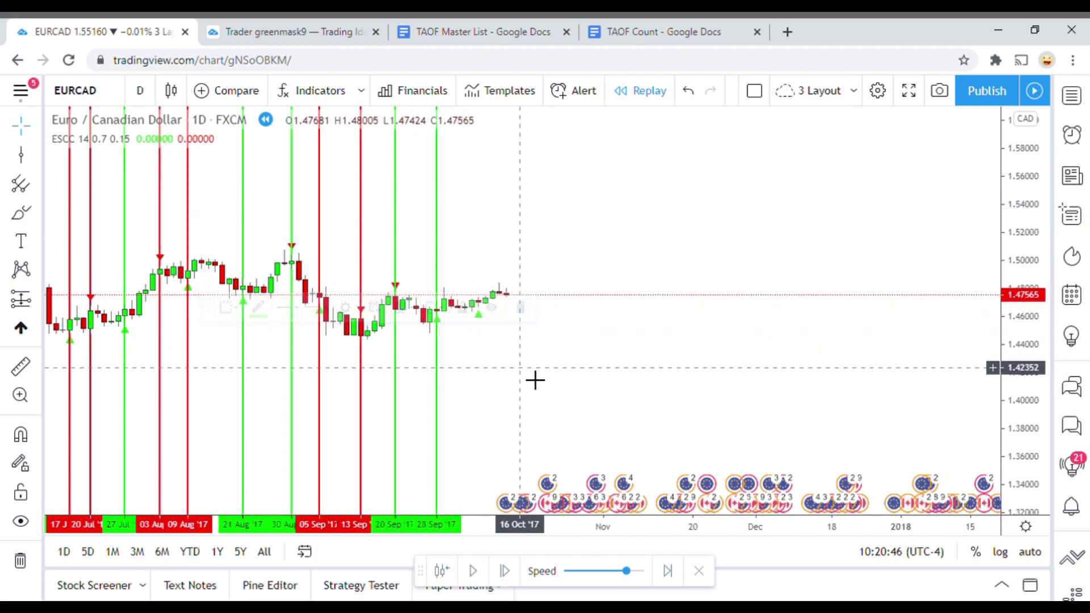
# Measure recent candle moves, stretch the price scale, and mark 06 Oct '17 with a green line.
pyautogui.click(25, 370)
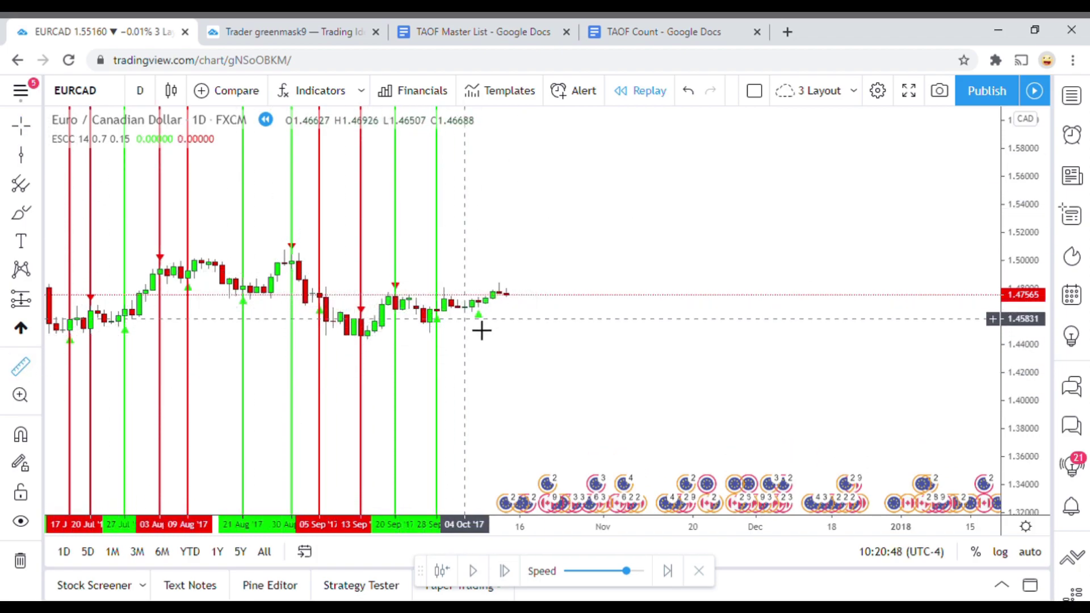
pyautogui.click(473, 323)
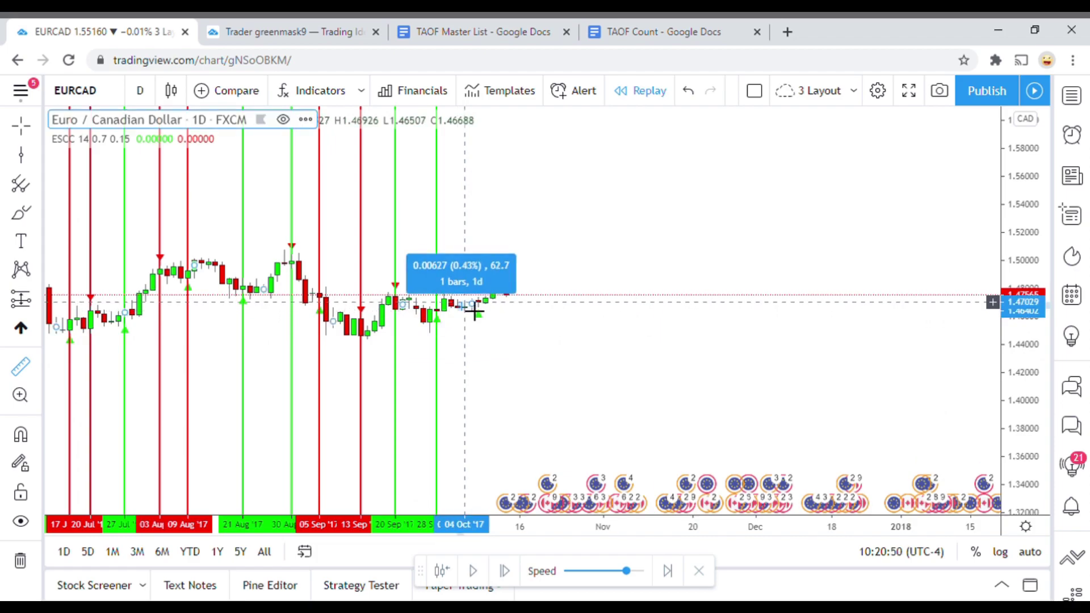
pyautogui.click(476, 299)
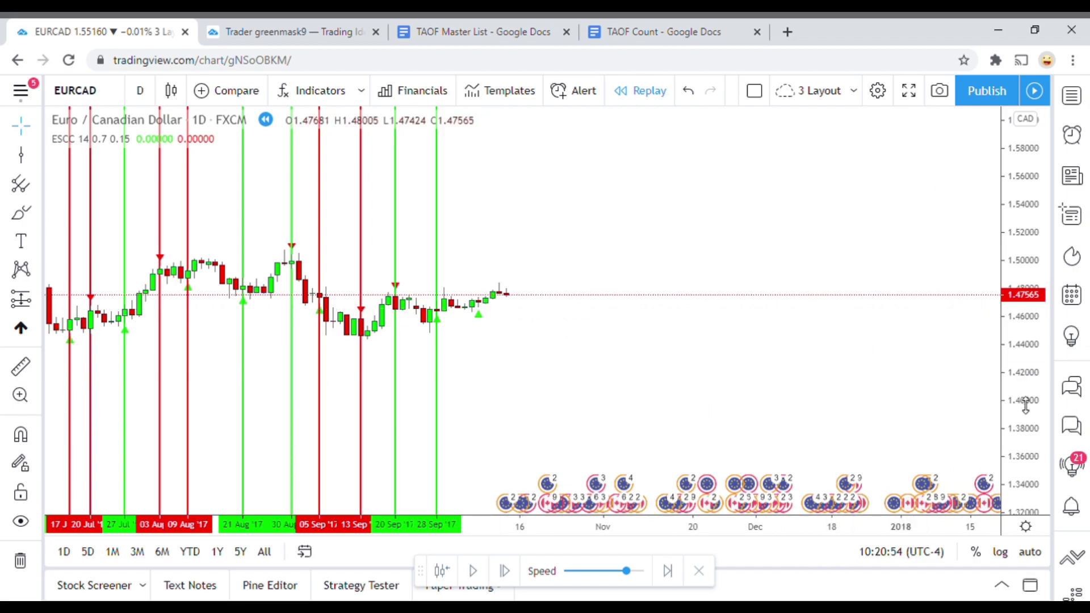
pyautogui.moveTo(1027, 401); pyautogui.dragTo(1027, 389)
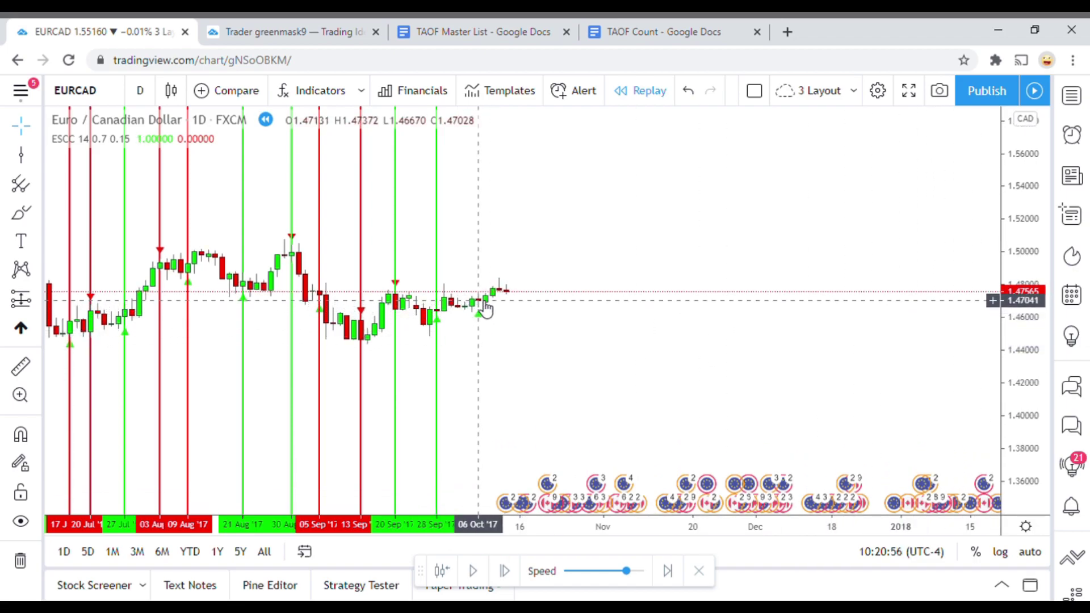
pyautogui.click(20, 366)
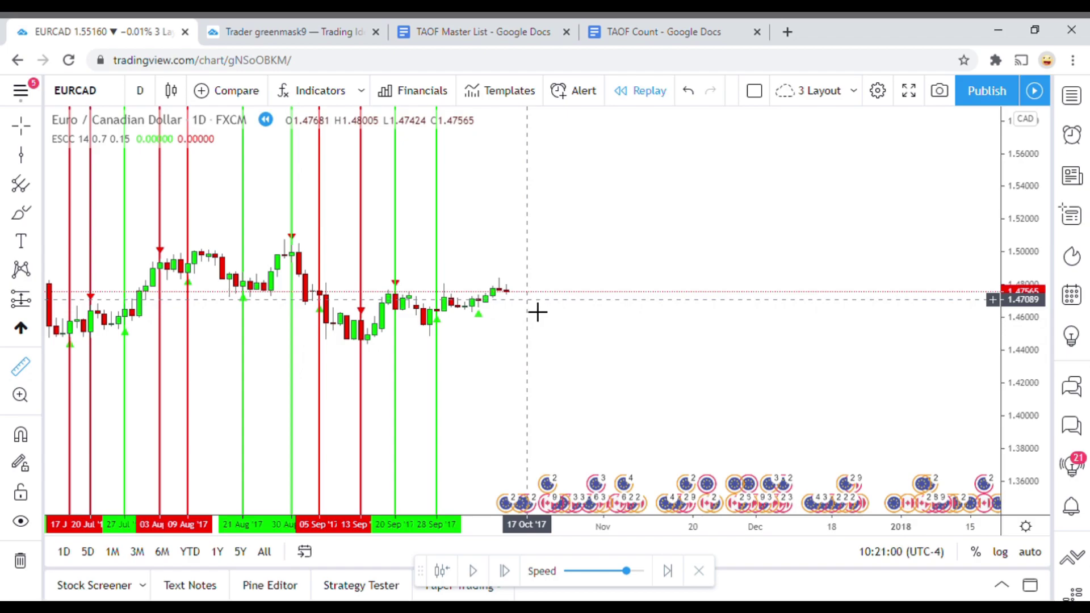
pyautogui.moveTo(537, 312); pyautogui.dragTo(573, 377)
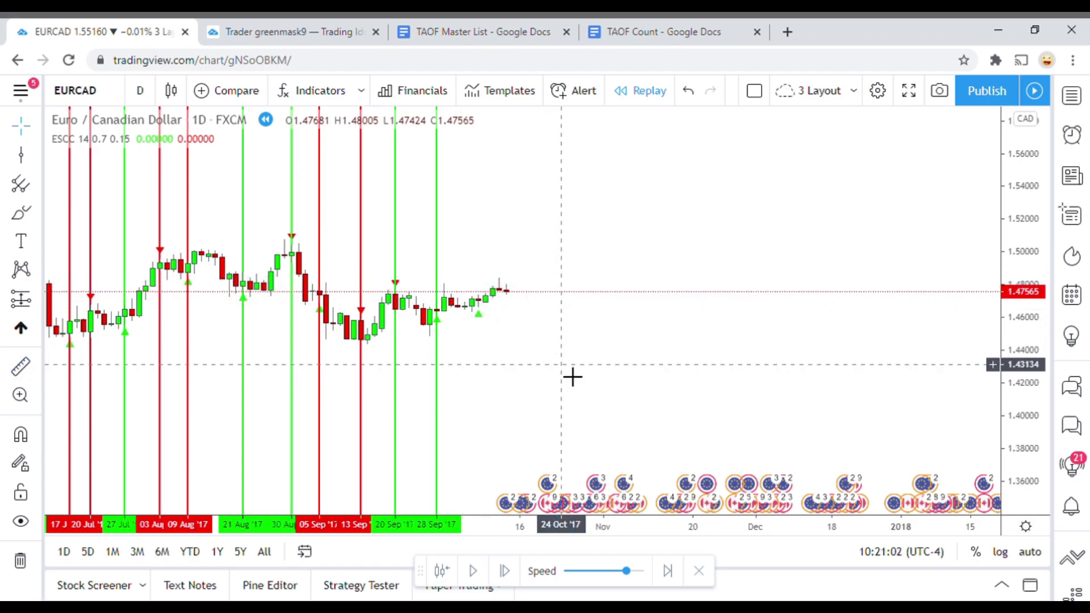
pyautogui.click(21, 155)
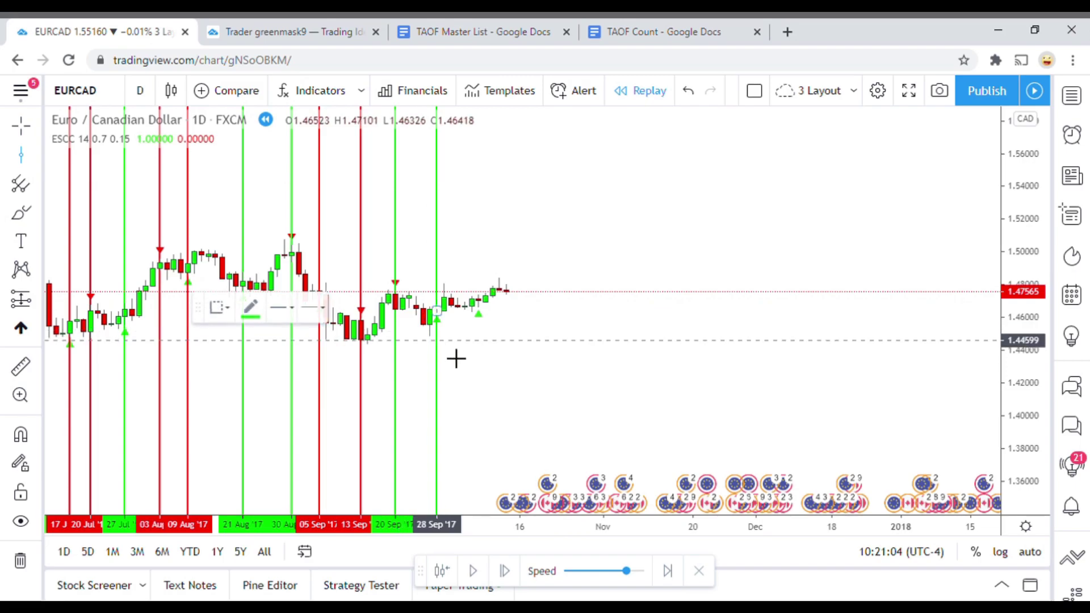
pyautogui.click(487, 383)
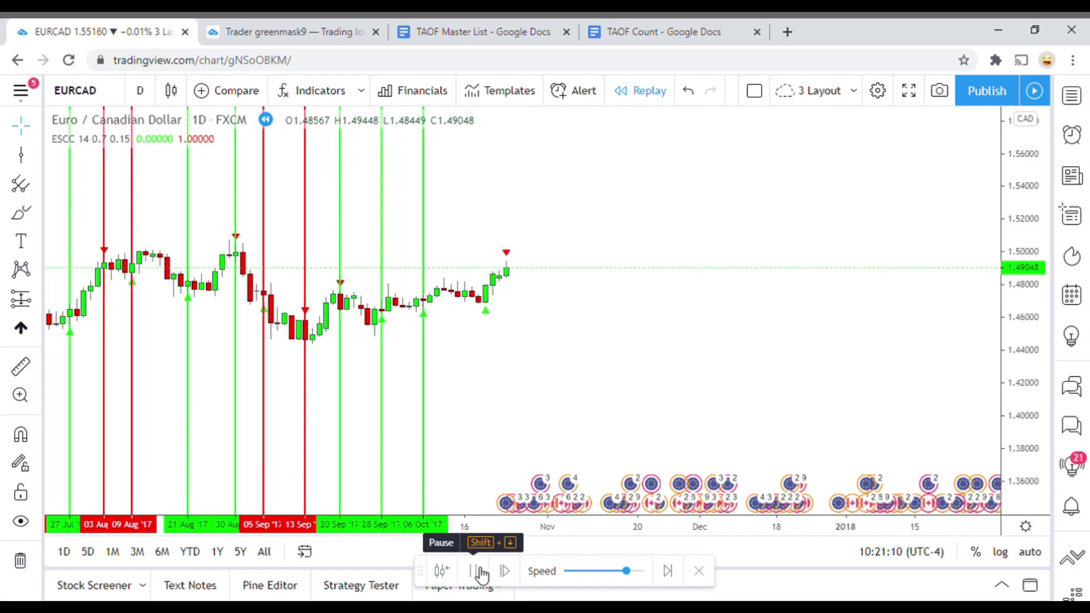
# Mark 19 Oct '17 with a green vertical line and 24 Oct '17 with a red one.
pyautogui.click(480, 572)
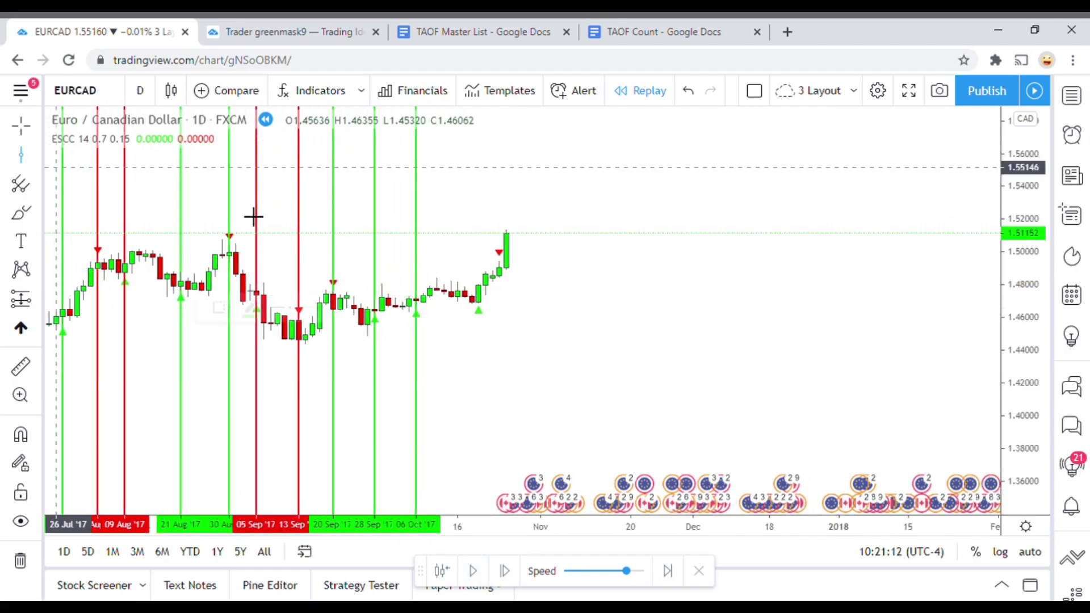
pyautogui.click(487, 360)
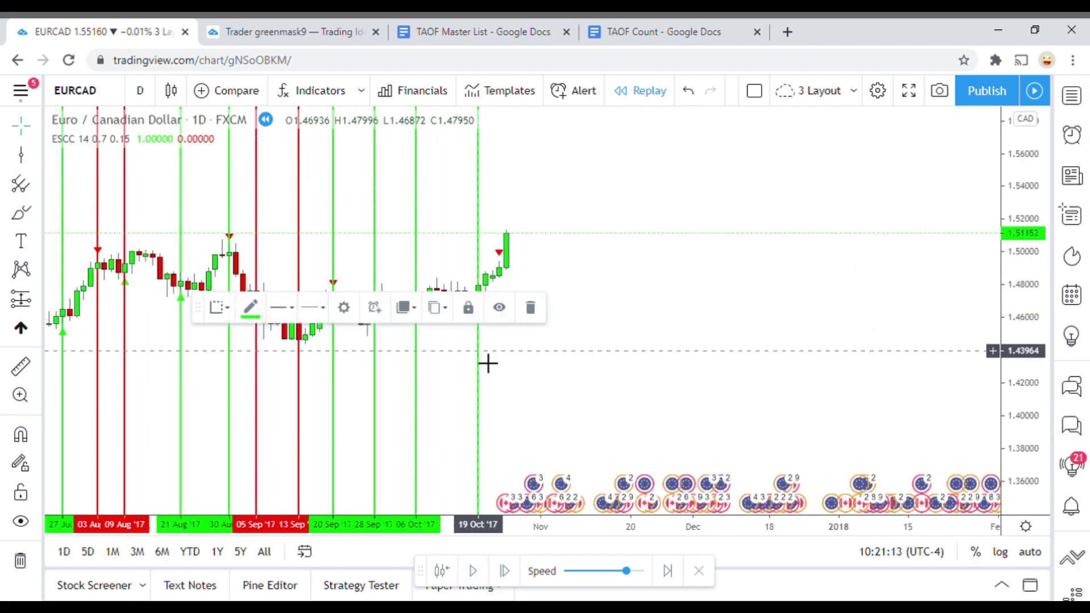
pyautogui.click(20, 159)
pyautogui.click(502, 323)
pyautogui.click(250, 307)
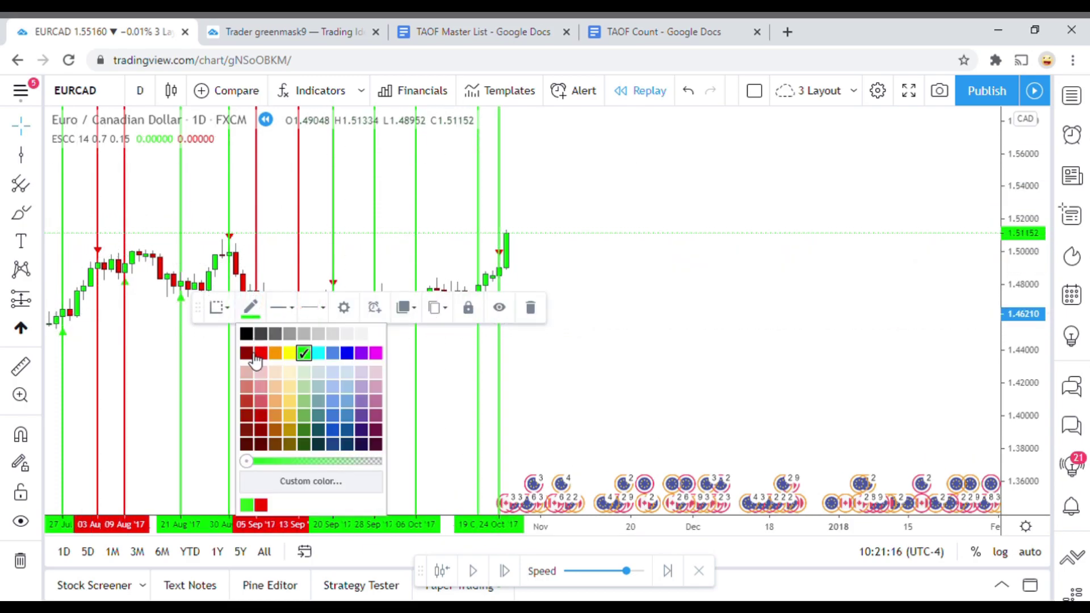
pyautogui.click(262, 354)
pyautogui.click(584, 402)
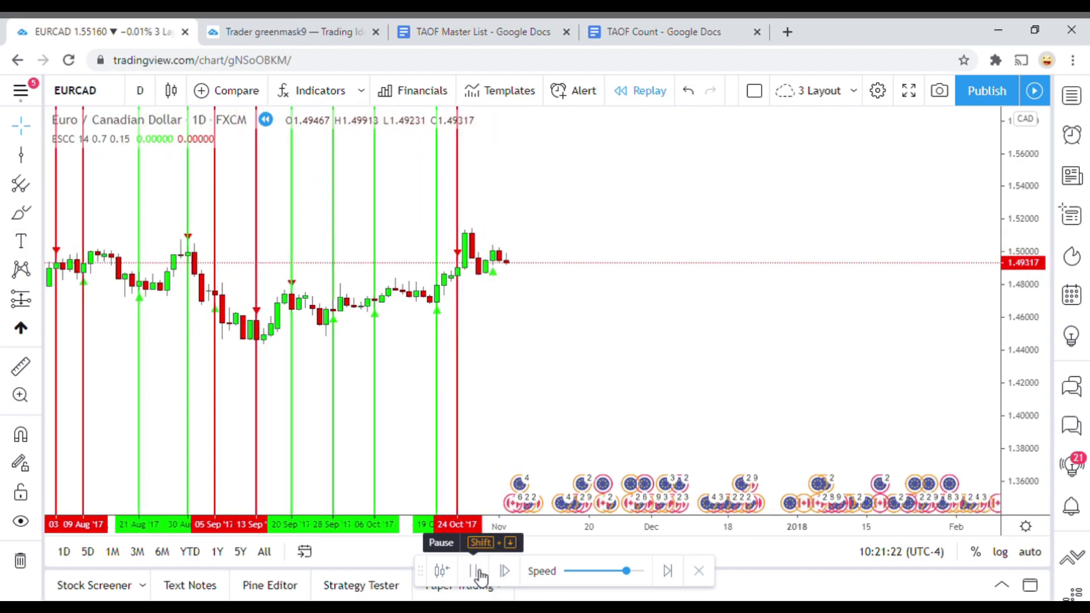
# Add red vertical lines at 31 Oct '17 and 16 Nov '17, pausing replay at each.
pyautogui.click(477, 573)
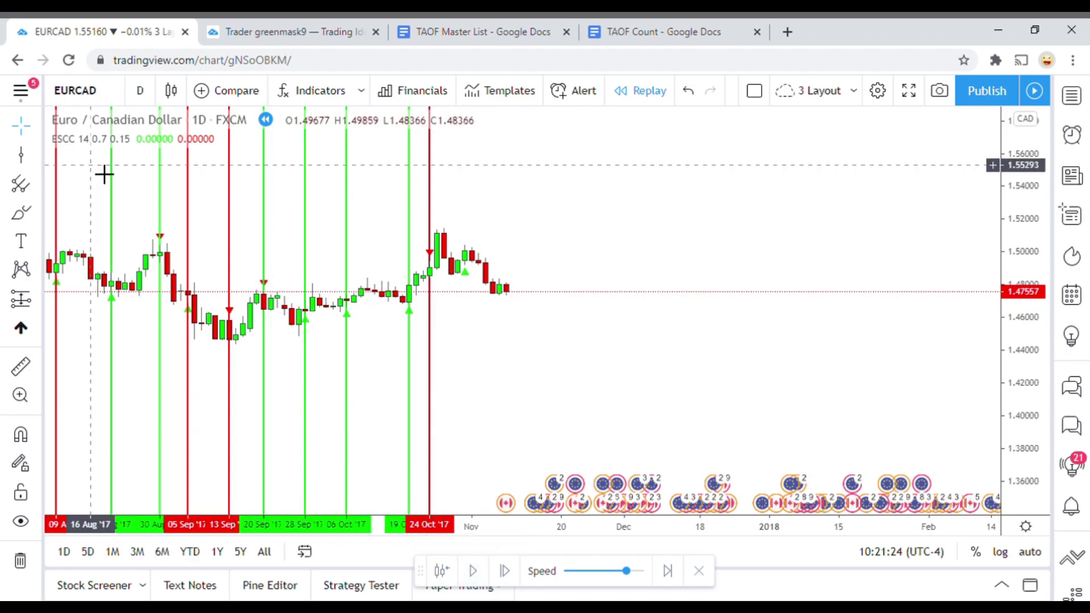
pyautogui.click(21, 154)
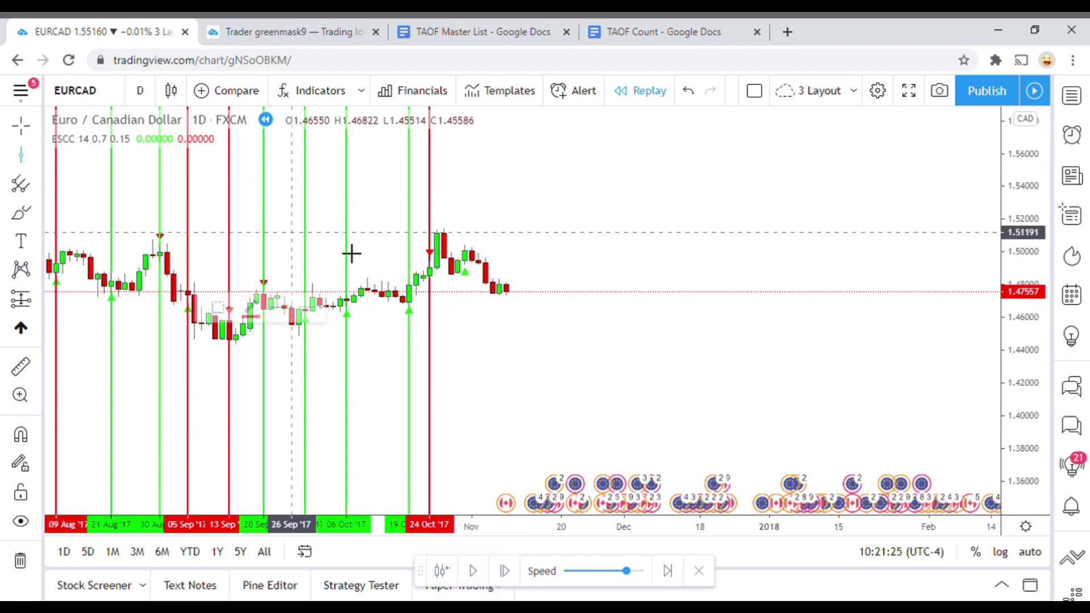
pyautogui.click(467, 322)
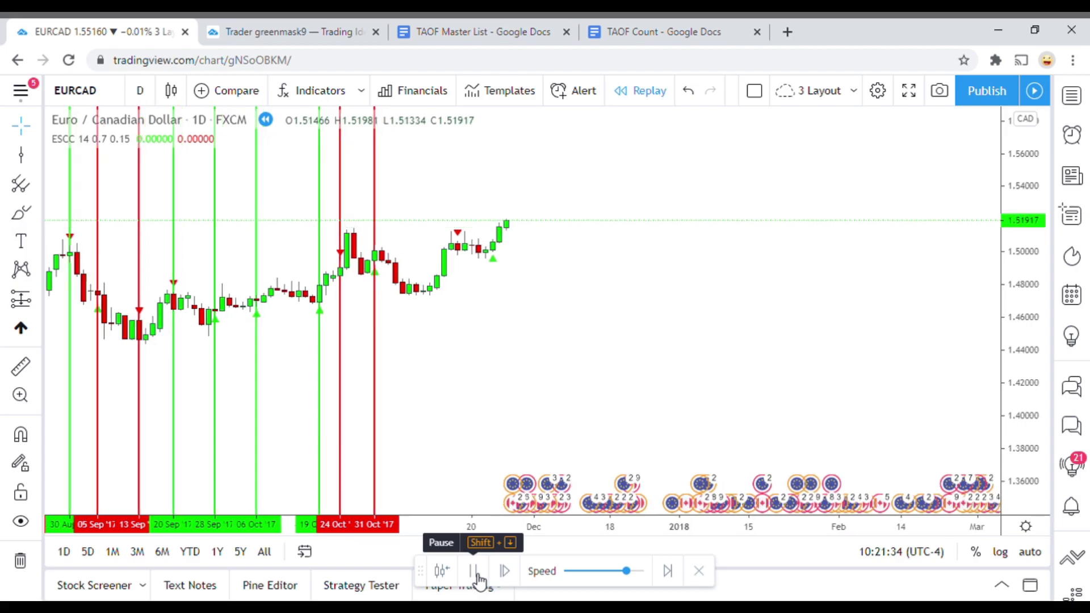
pyautogui.click(475, 571)
pyautogui.click(21, 155)
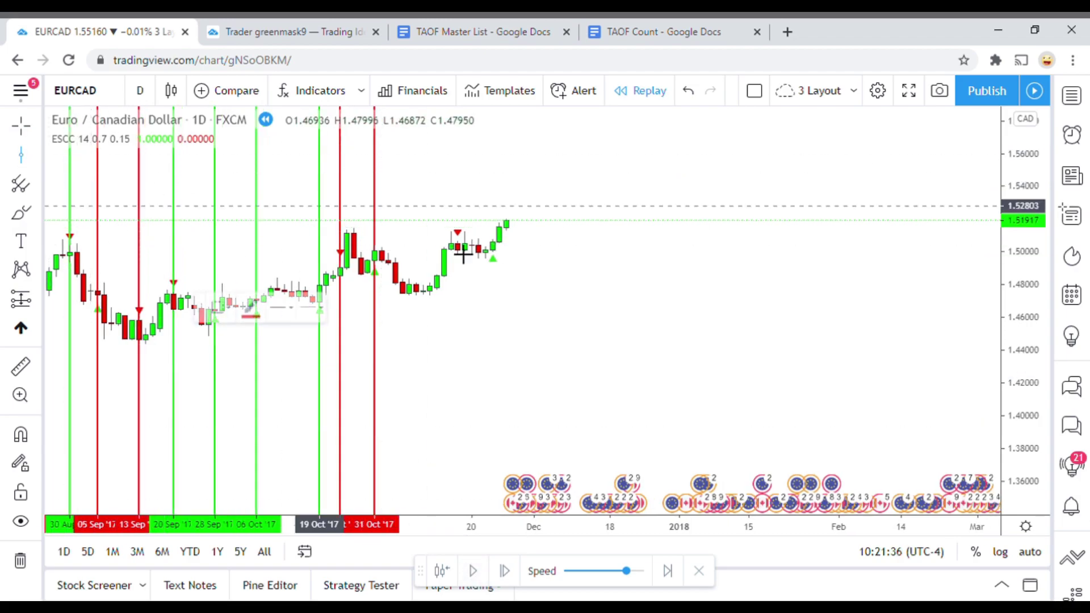
pyautogui.click(467, 333)
pyautogui.click(499, 285)
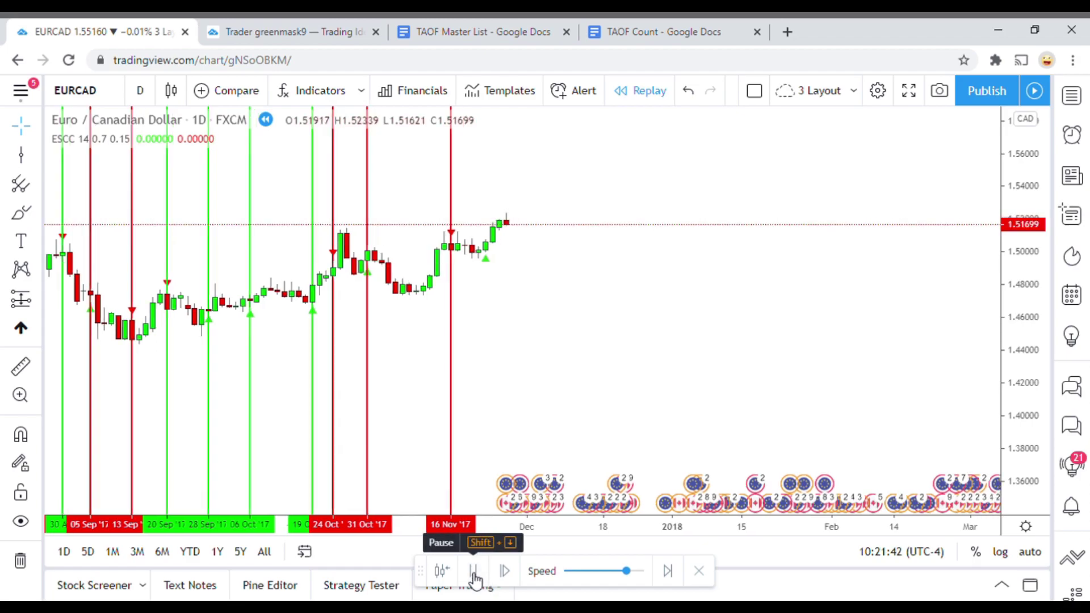
# Pause at 23 Nov '17 and mark it with a green vertical line.
pyautogui.click(474, 571)
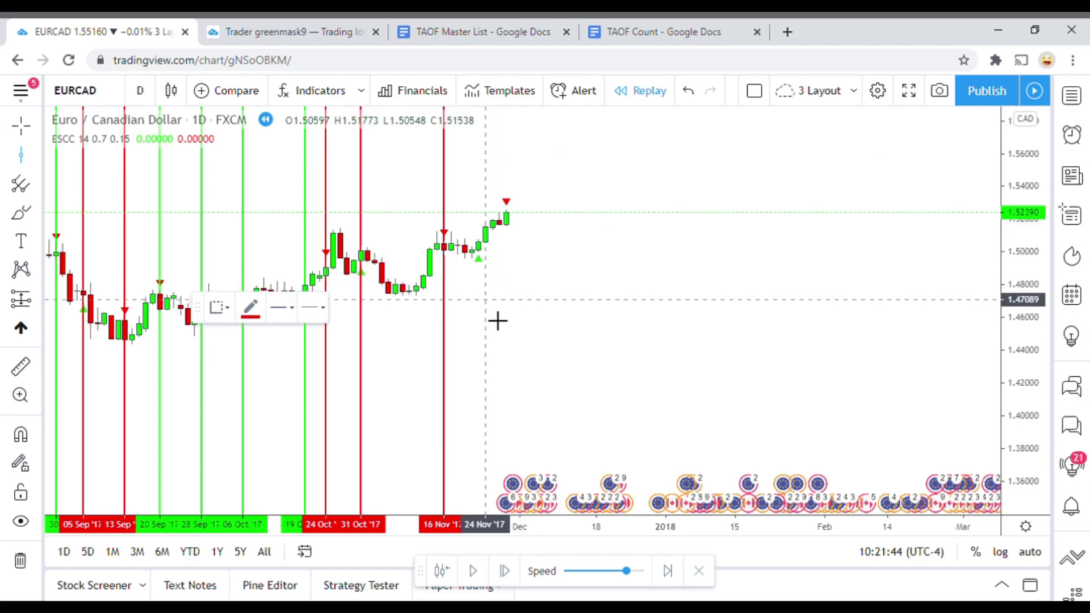
pyautogui.click(480, 327)
pyautogui.click(251, 309)
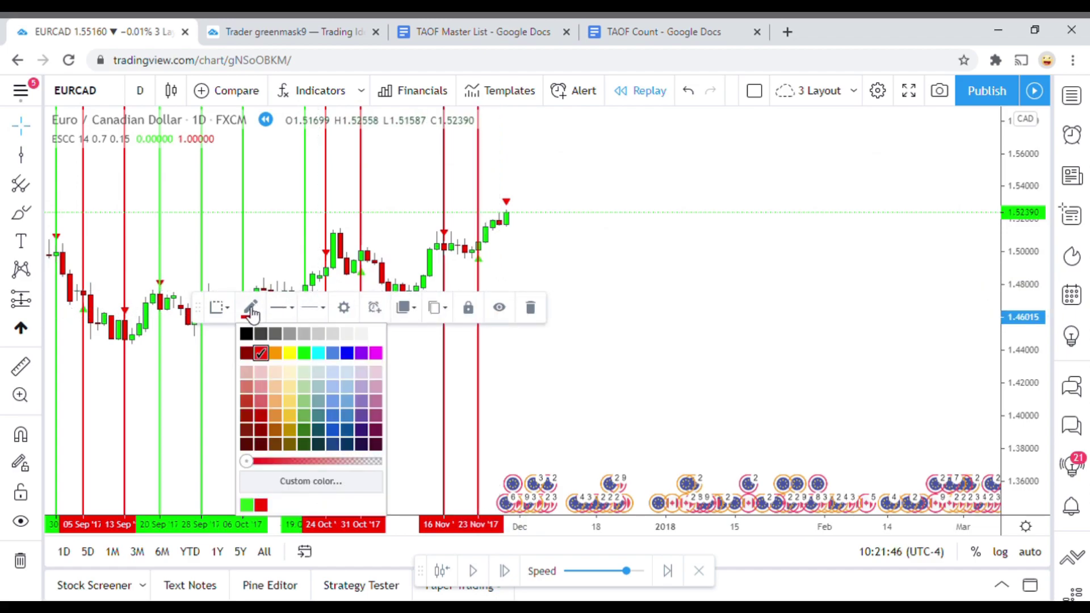
pyautogui.click(305, 354)
pyautogui.click(539, 338)
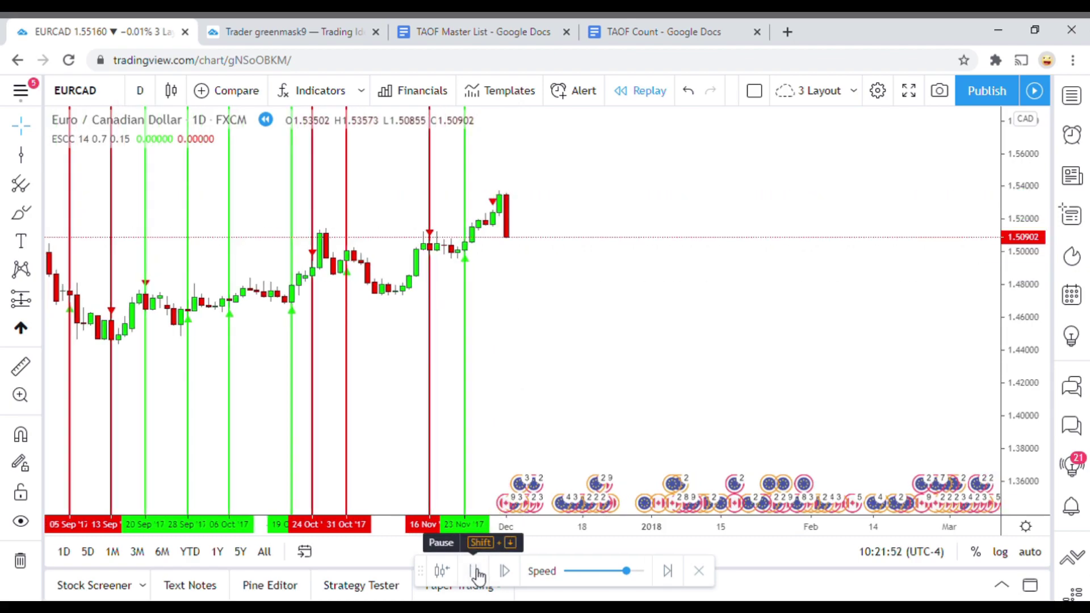
# Measure the recent move, place the 29 Nov '17 vertical line and recolour it green.
pyautogui.click(475, 572)
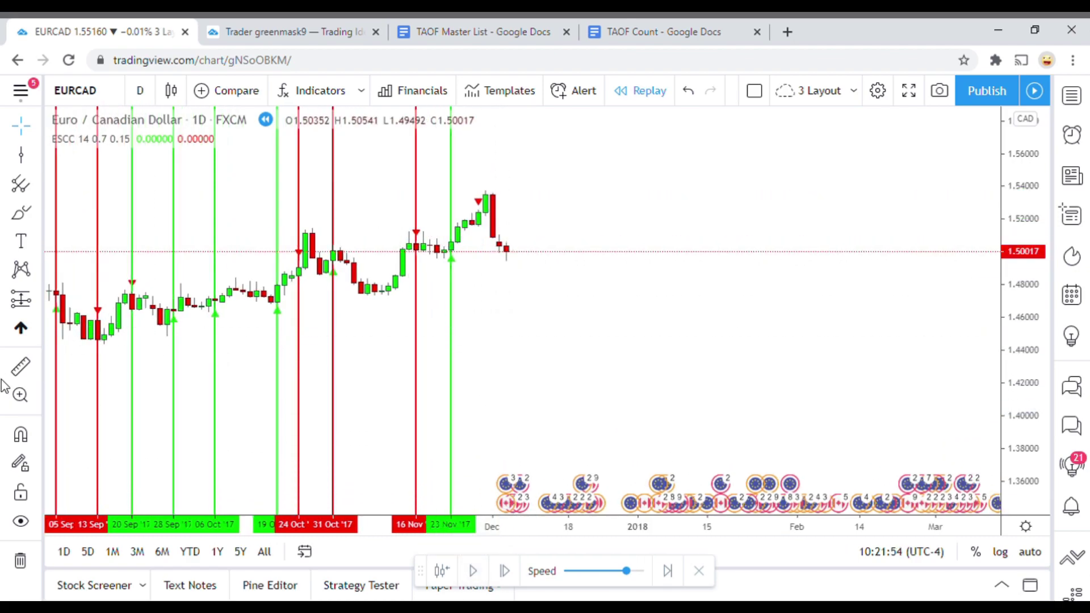
pyautogui.click(20, 366)
pyautogui.click(502, 212)
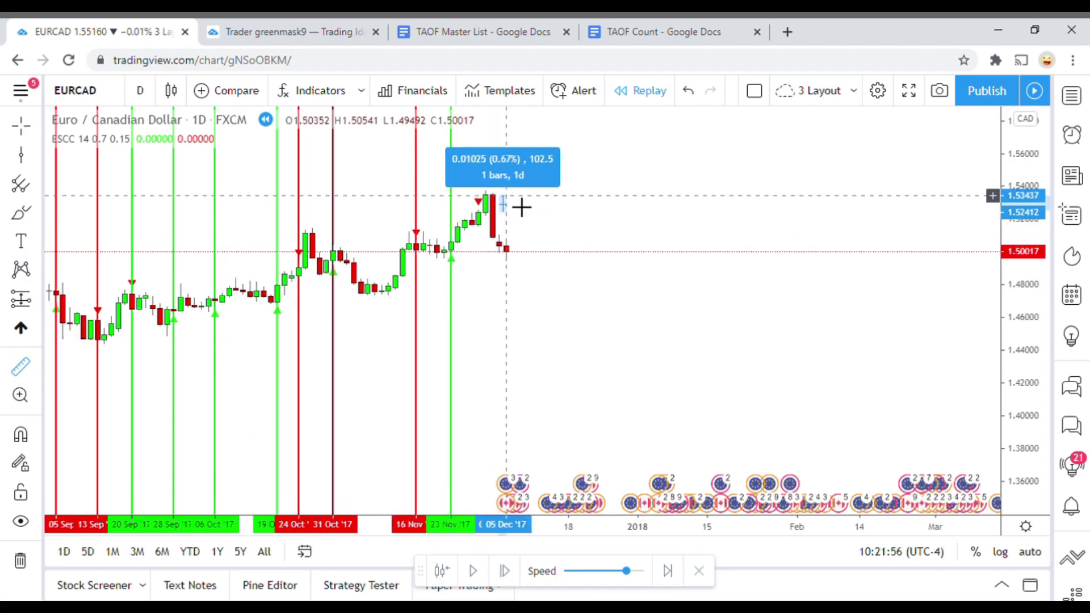
pyautogui.click(524, 202)
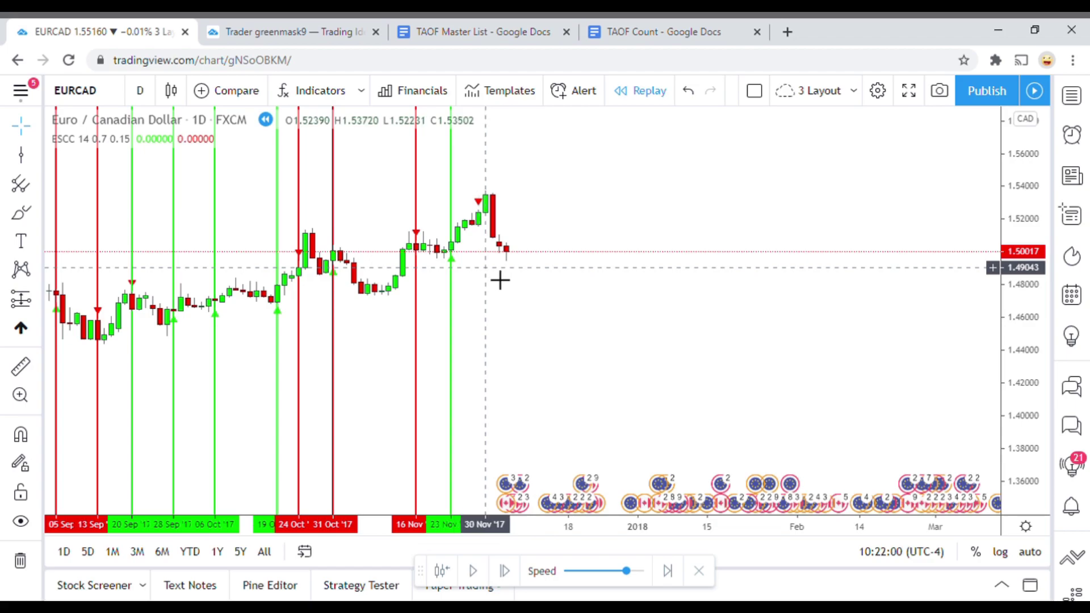
pyautogui.click(478, 293)
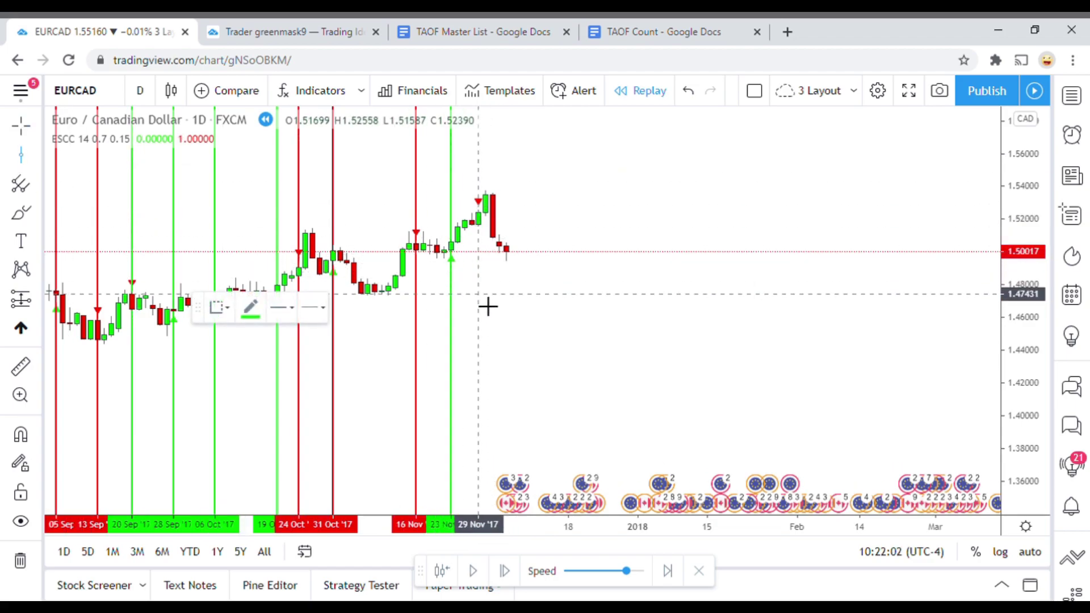
pyautogui.click(250, 307)
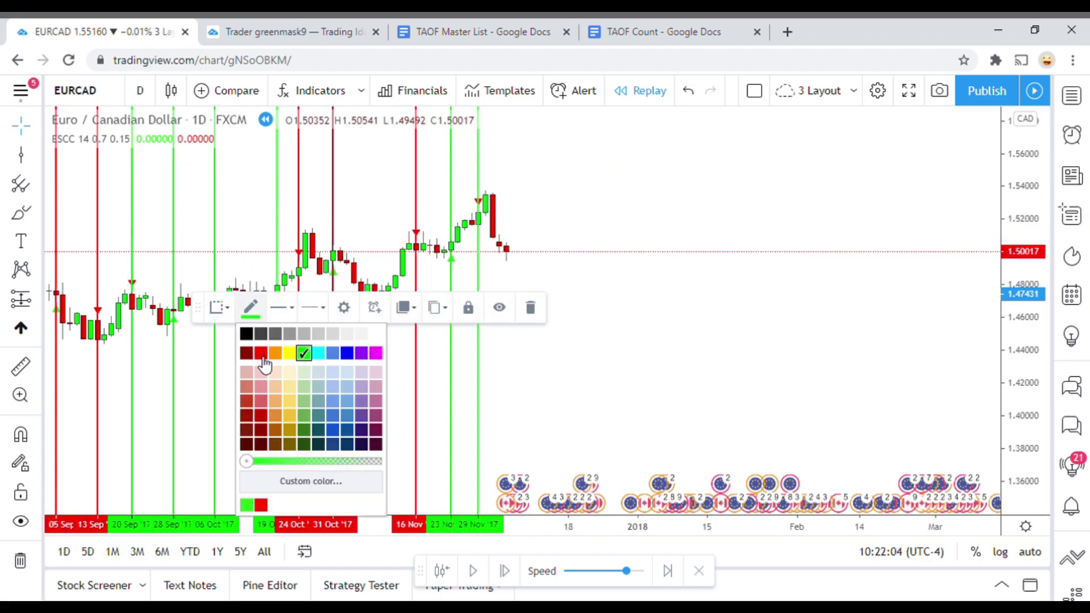
pyautogui.click(262, 357)
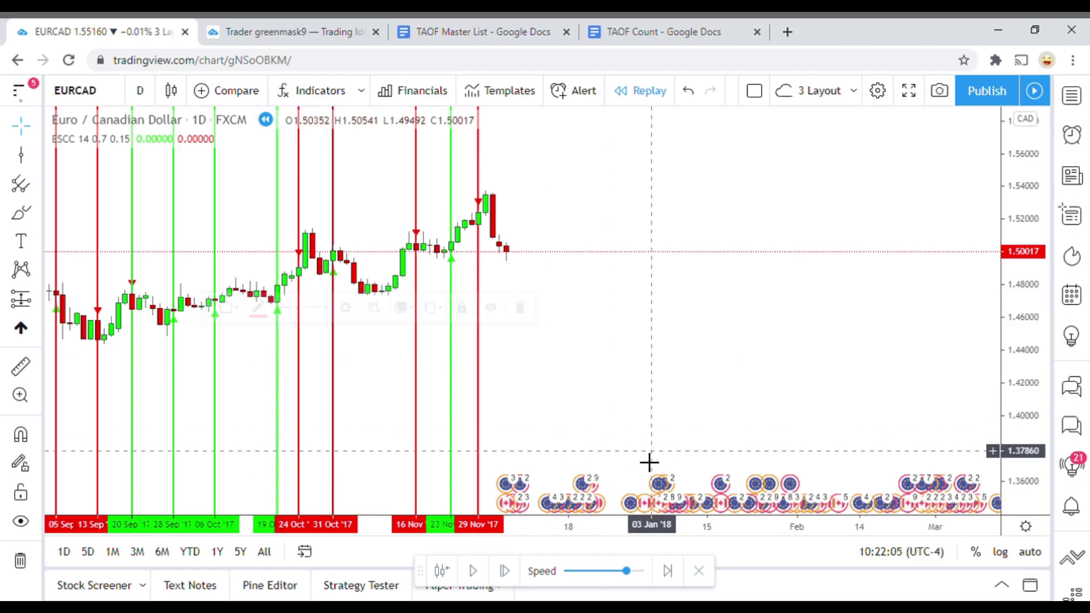
pyautogui.click(477, 571)
pyautogui.click(465, 358)
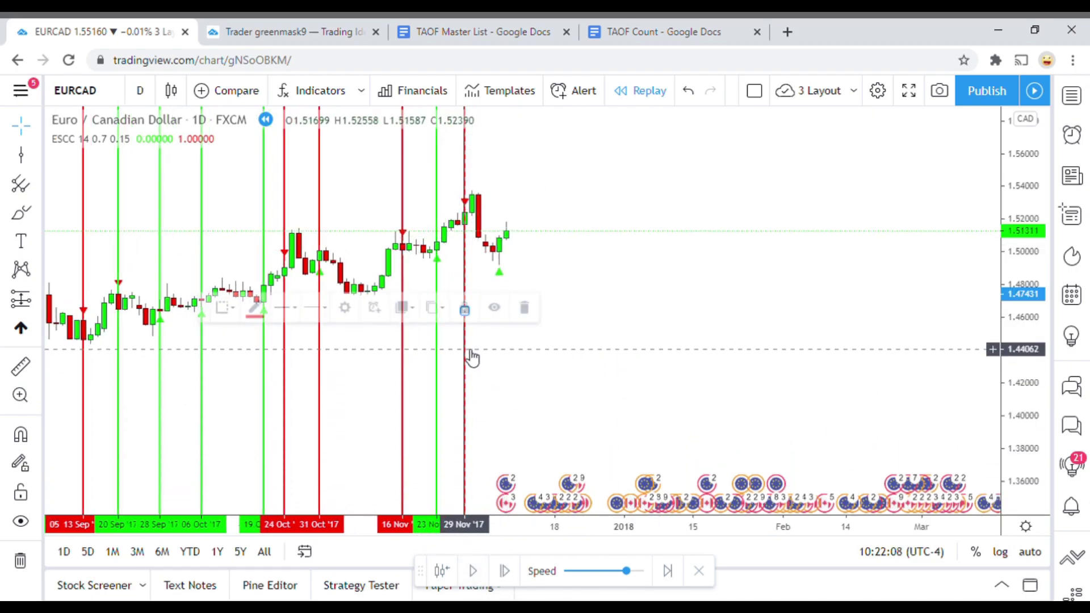
pyautogui.click(251, 309)
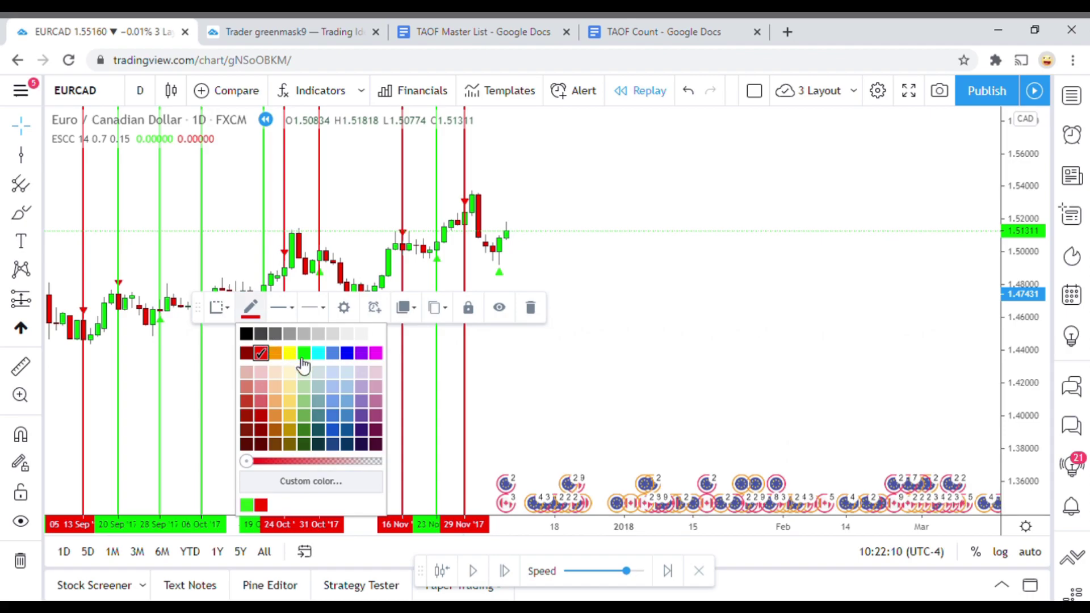
pyautogui.click(310, 354)
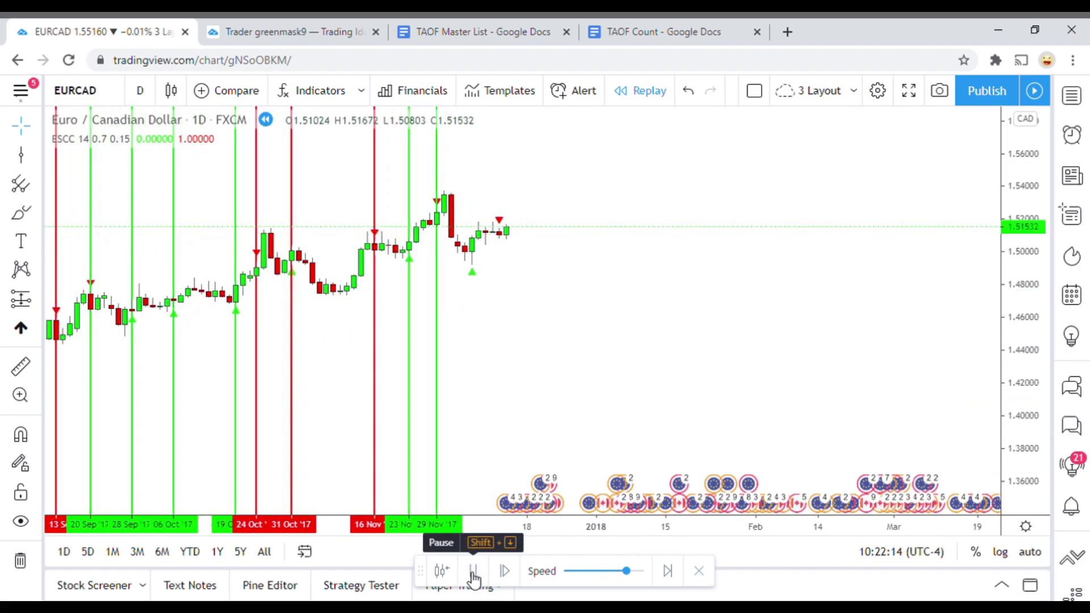
# Mark 06 Dec '17 with a red vertical line after a quick measurement.
pyautogui.click(473, 573)
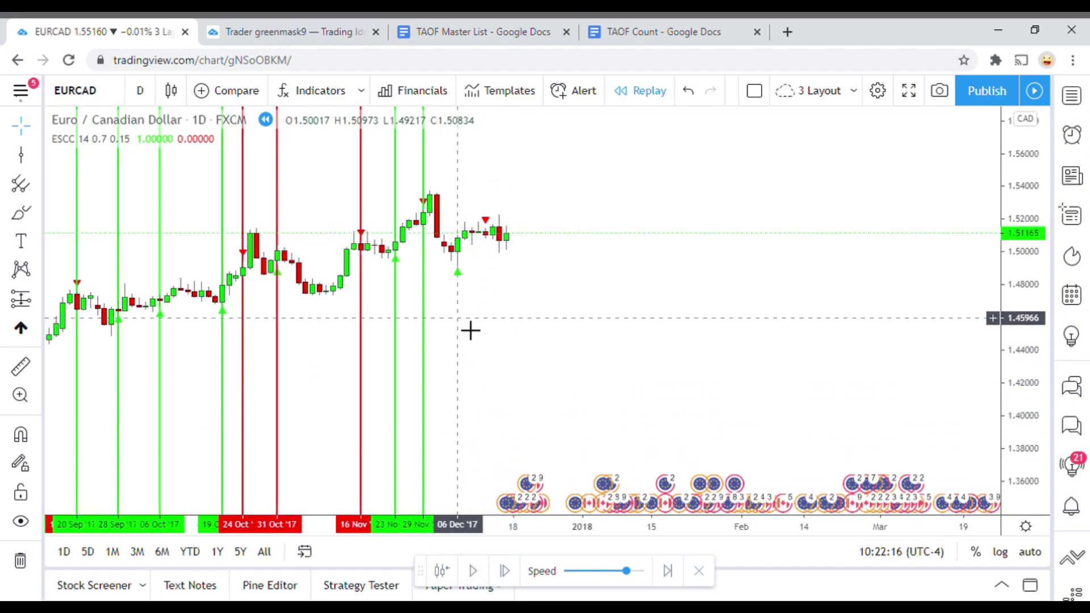
pyautogui.click(21, 369)
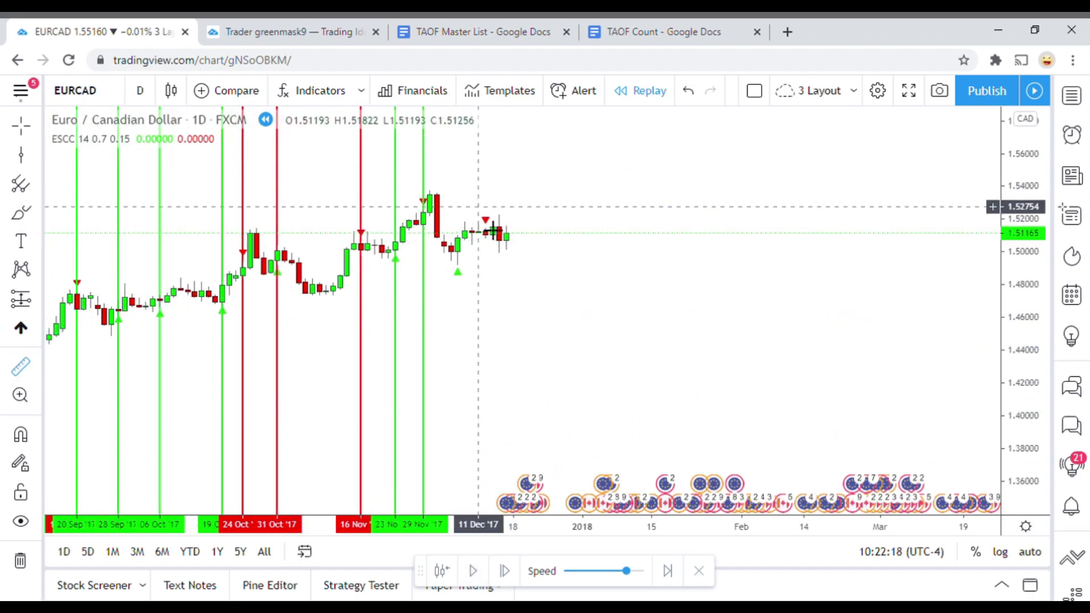
pyautogui.click(491, 250)
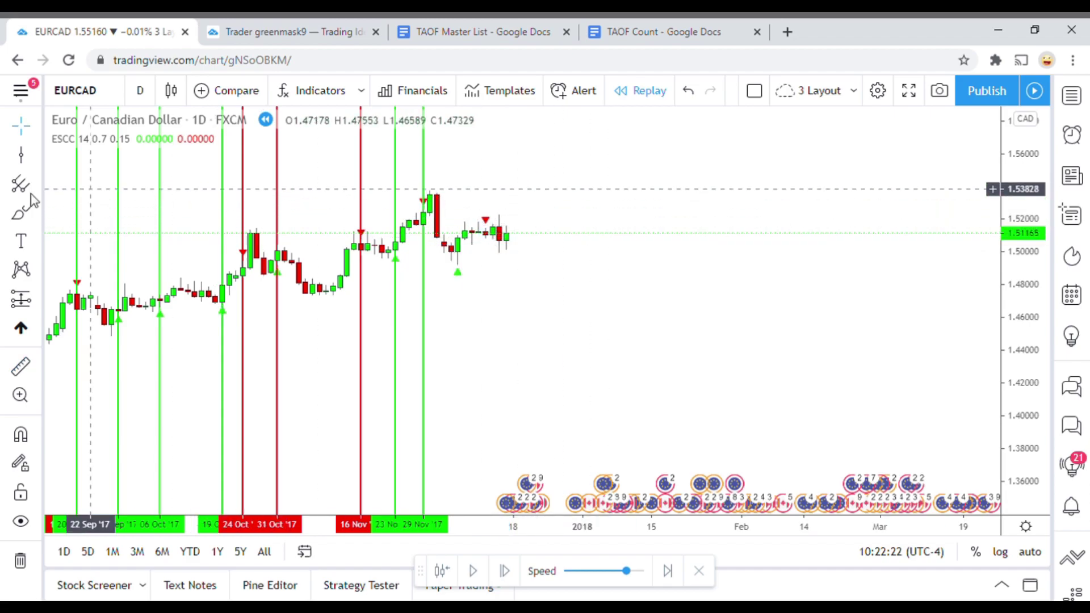
pyautogui.click(21, 154)
pyautogui.click(458, 290)
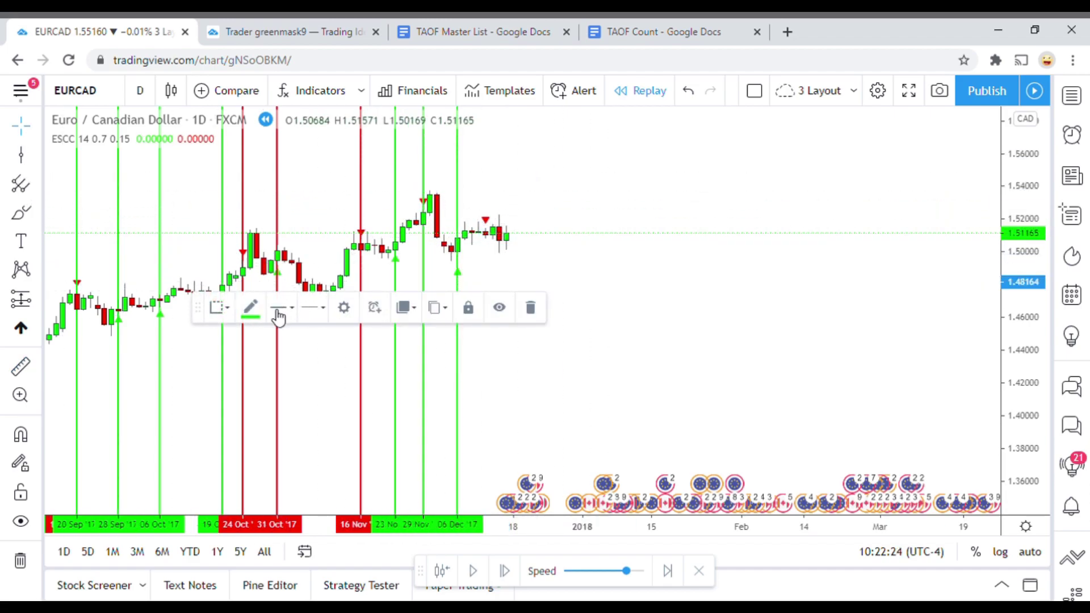
pyautogui.click(251, 310)
pyautogui.click(261, 353)
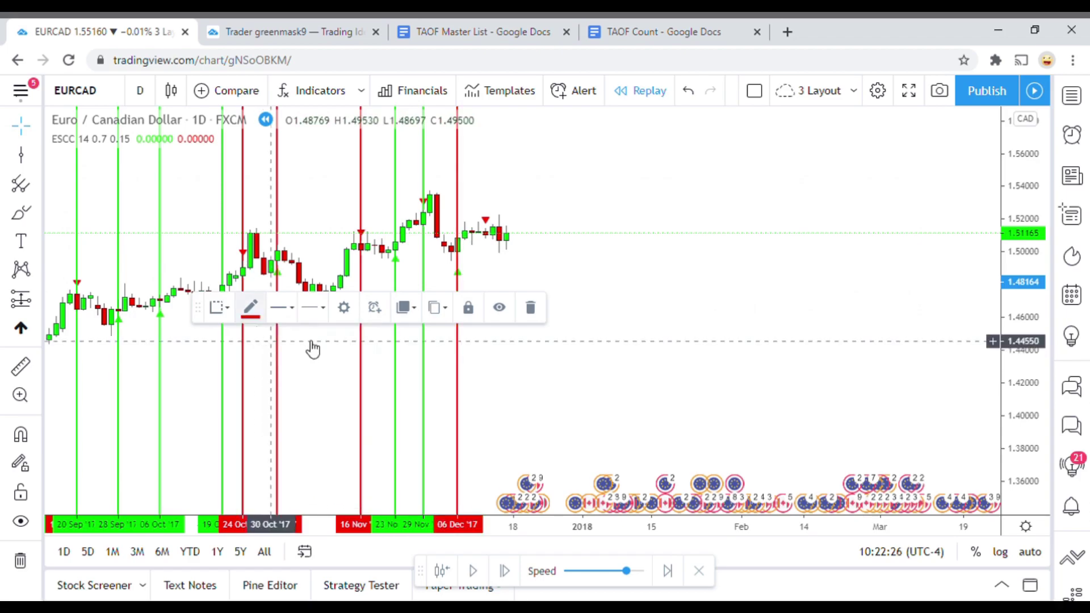
pyautogui.click(502, 275)
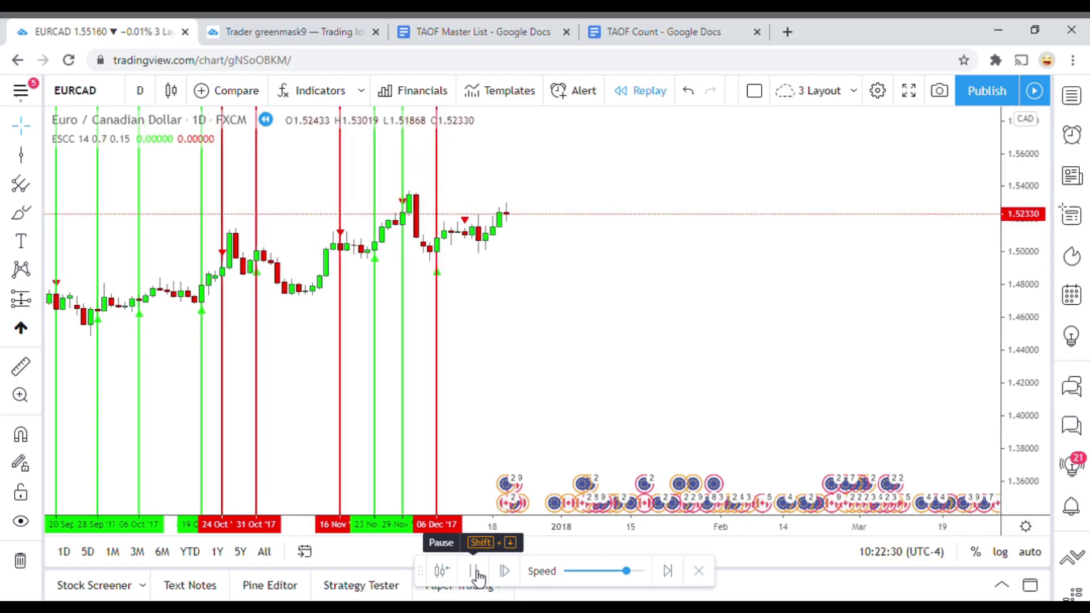
pyautogui.click(476, 572)
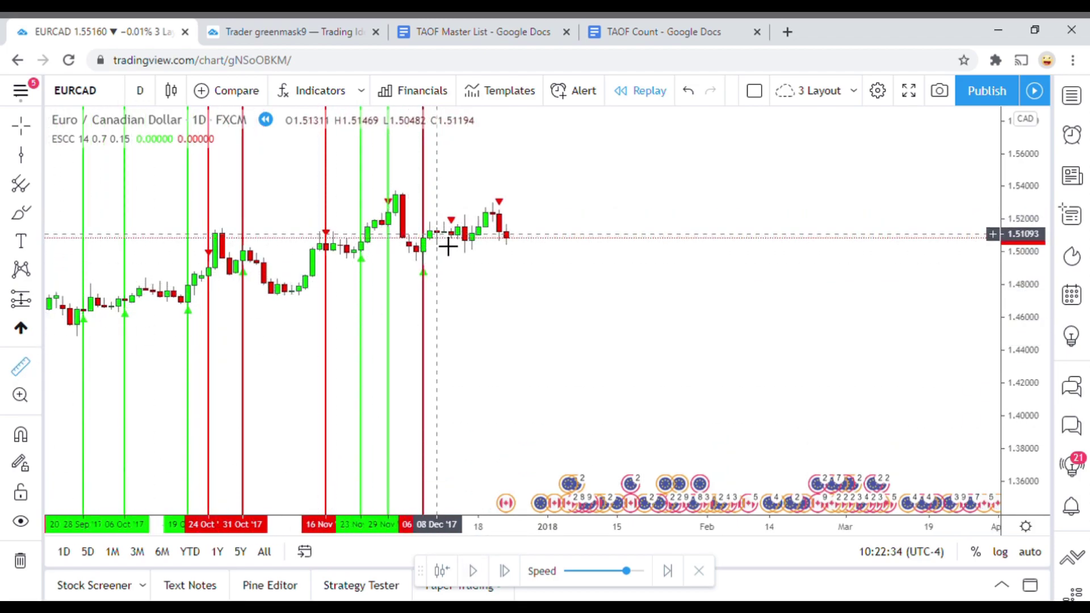
# Measure the move after 06 Dec, add a green line at 21 Dec '17, and step the replay.
pyautogui.click(431, 235)
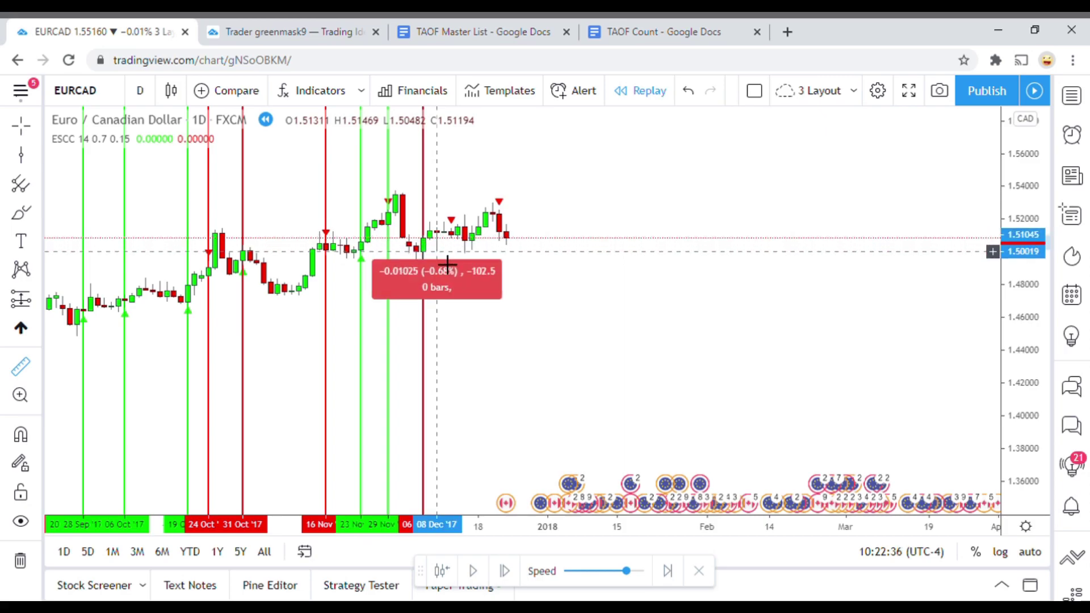
pyautogui.click(472, 250)
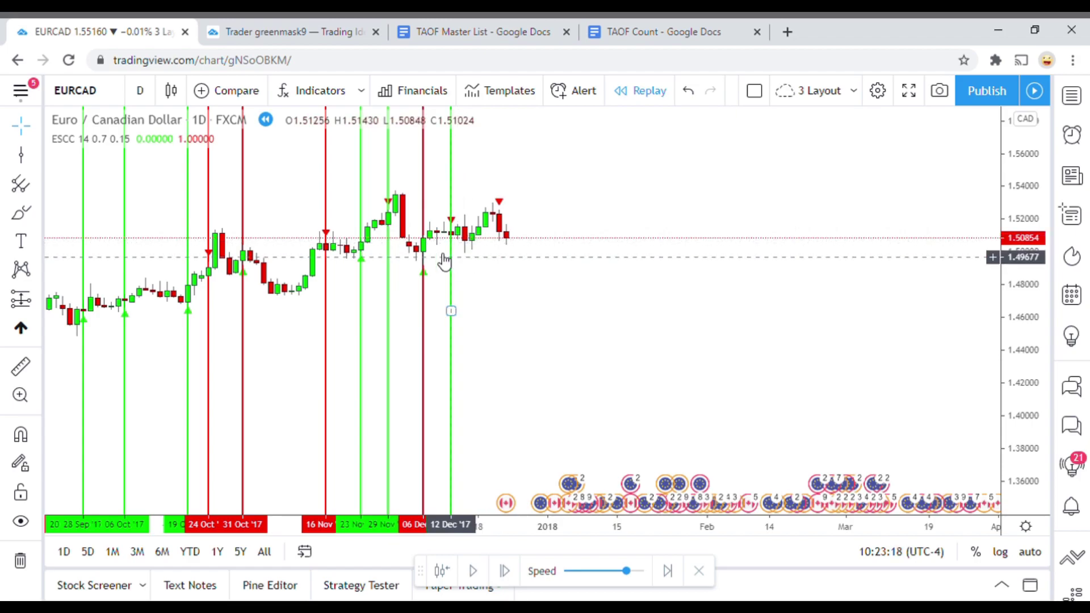
pyautogui.click(21, 154)
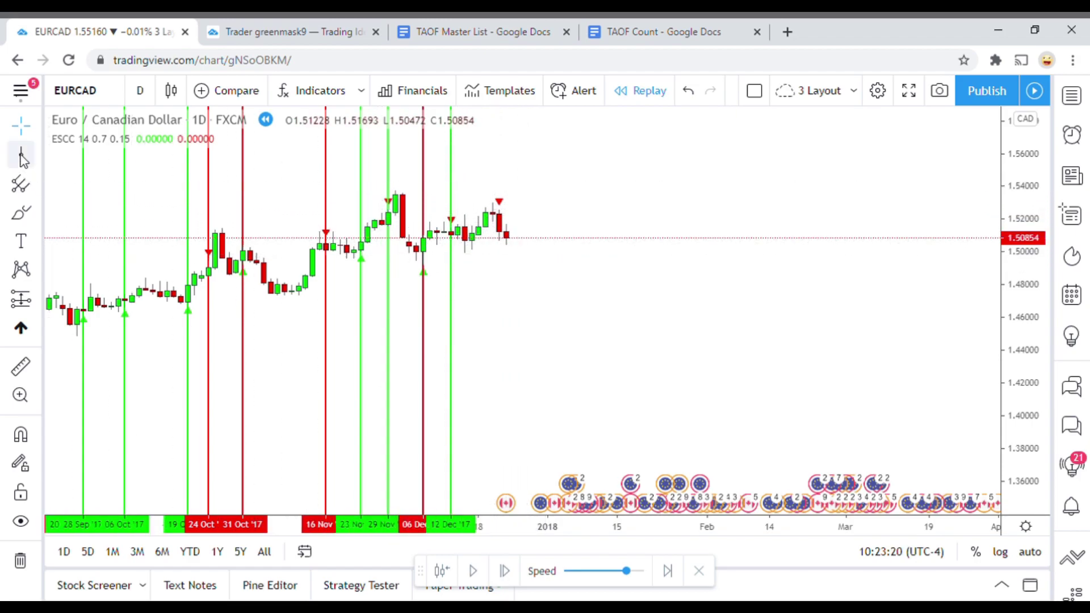
pyautogui.click(515, 280)
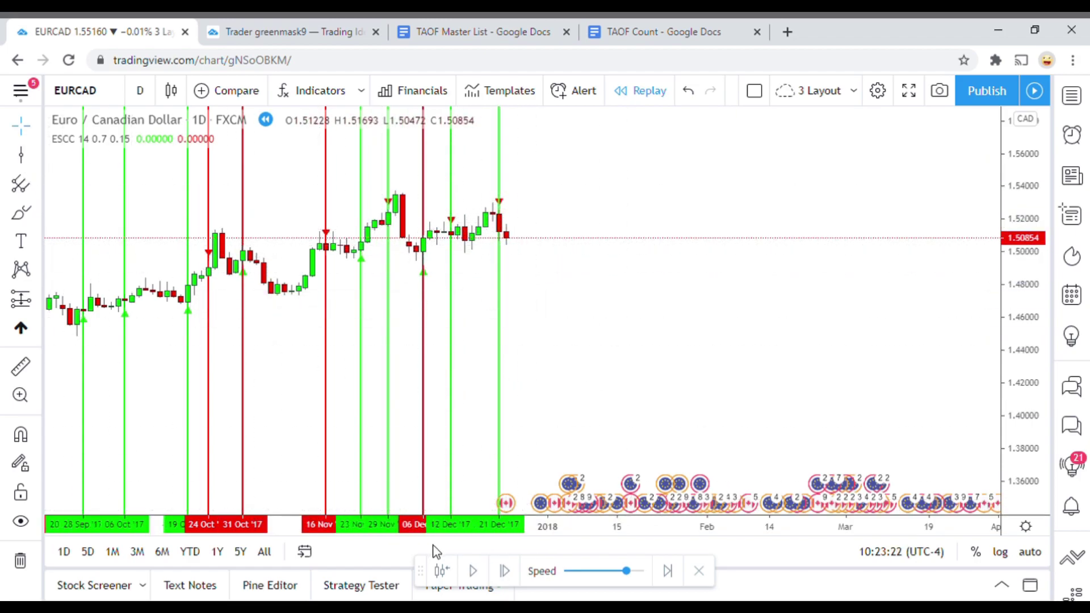
pyautogui.click(475, 572)
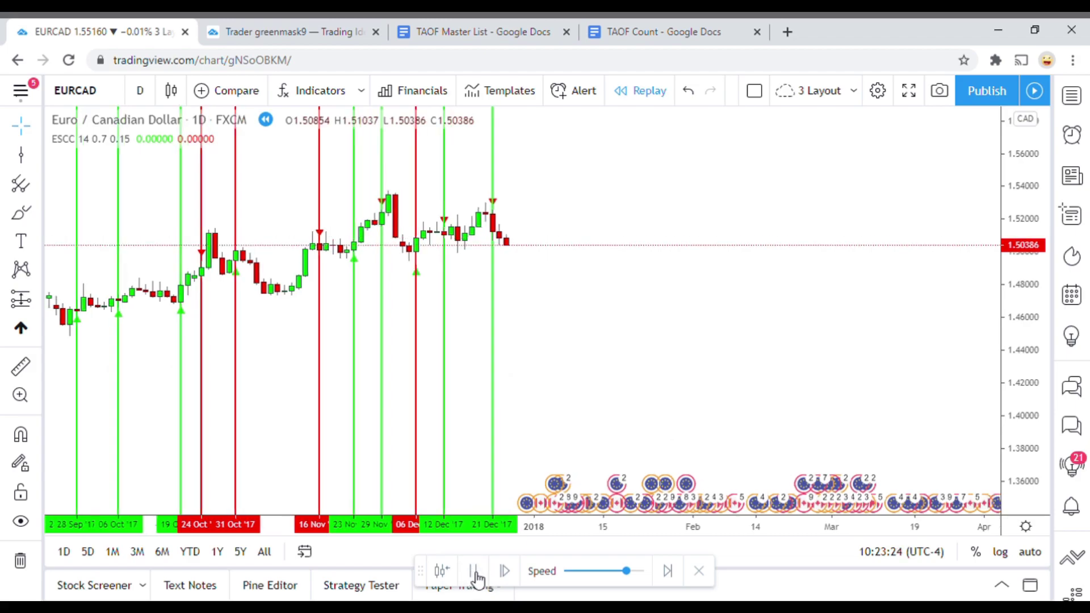
pyautogui.click(475, 573)
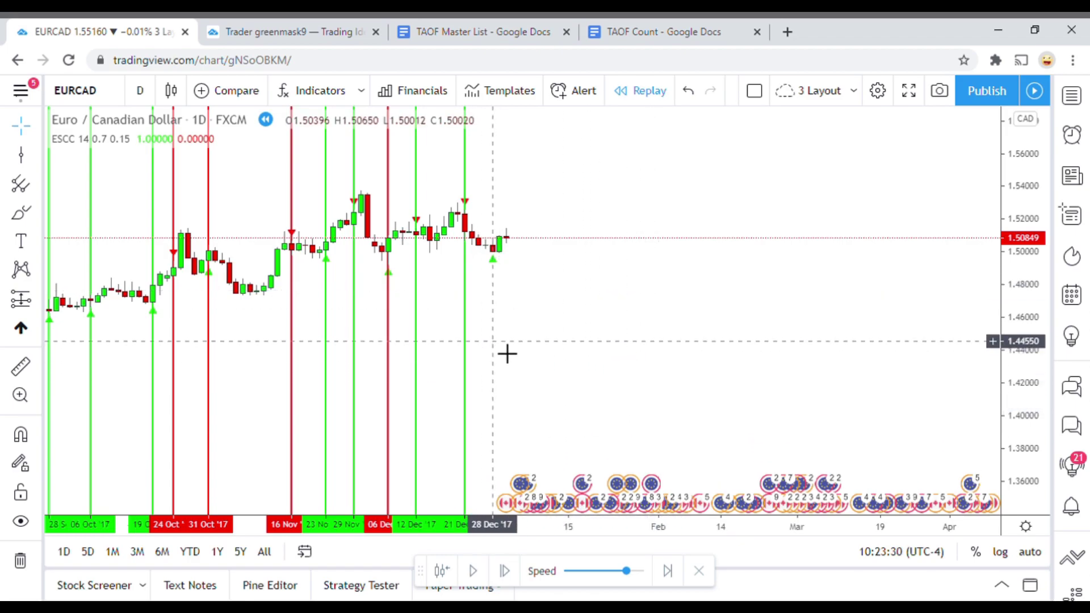
pyautogui.click(474, 571)
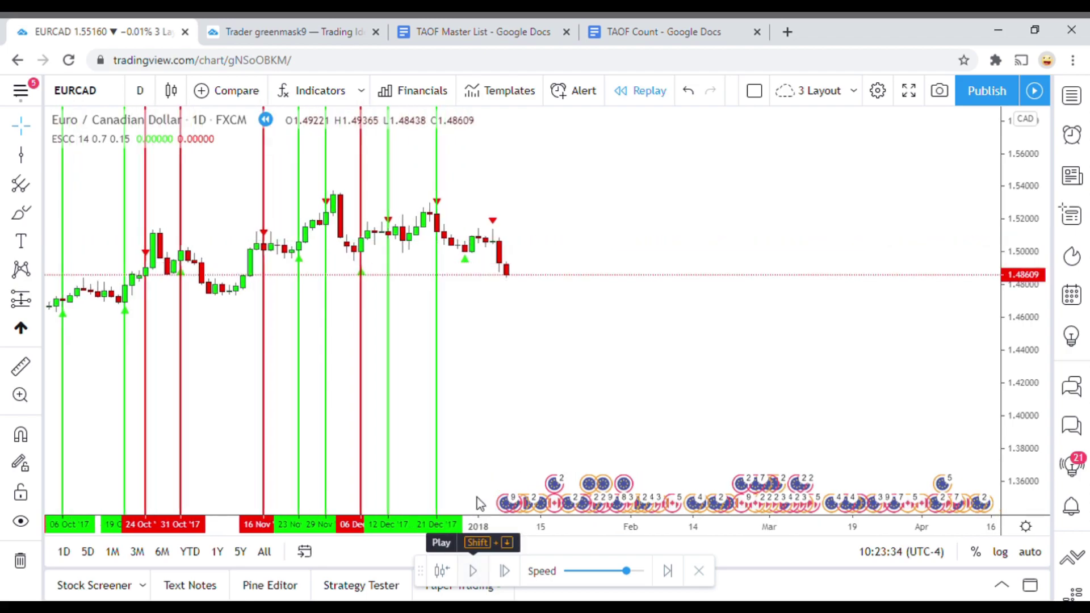
pyautogui.click(474, 571)
# Measure the latest bars, then place a green vertical line at 28 Dec '17.
pyautogui.click(21, 367)
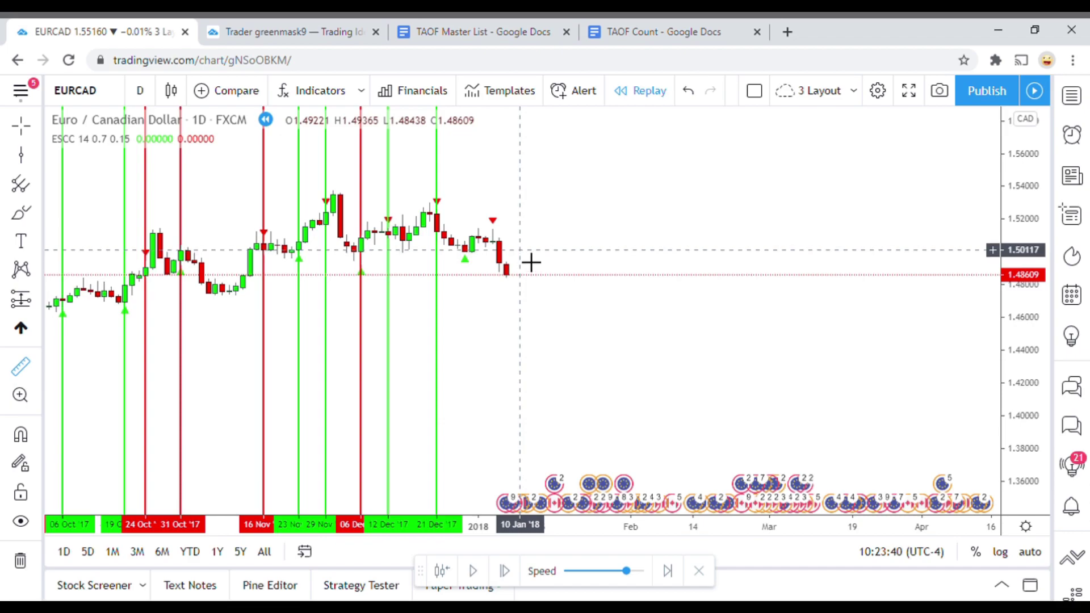
pyautogui.click(530, 262)
pyautogui.click(531, 241)
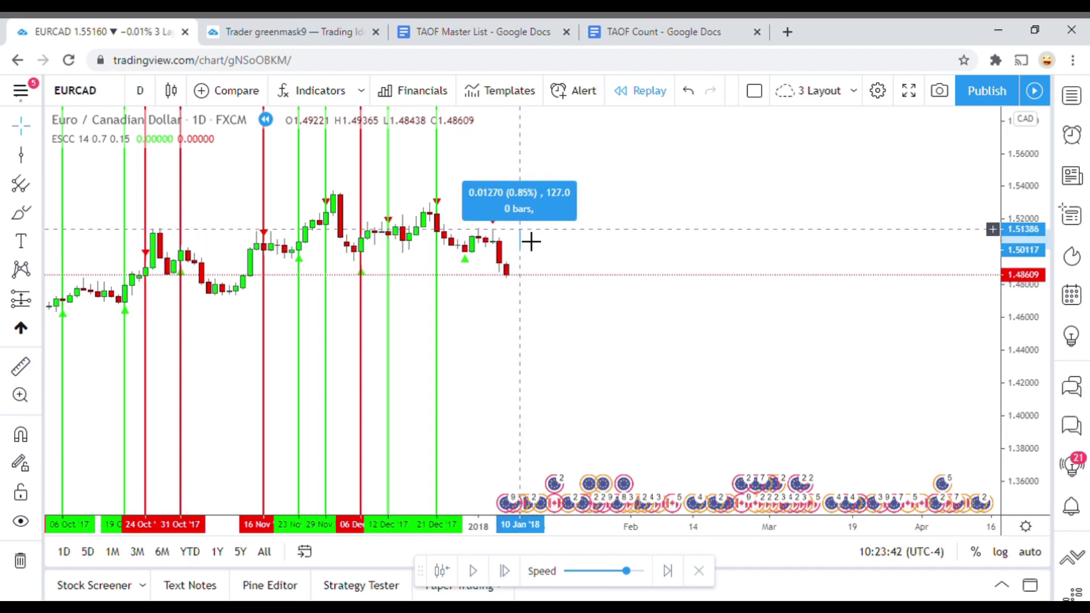
pyautogui.click(463, 291)
pyautogui.hotkey('alt', 'v')
pyautogui.click(473, 325)
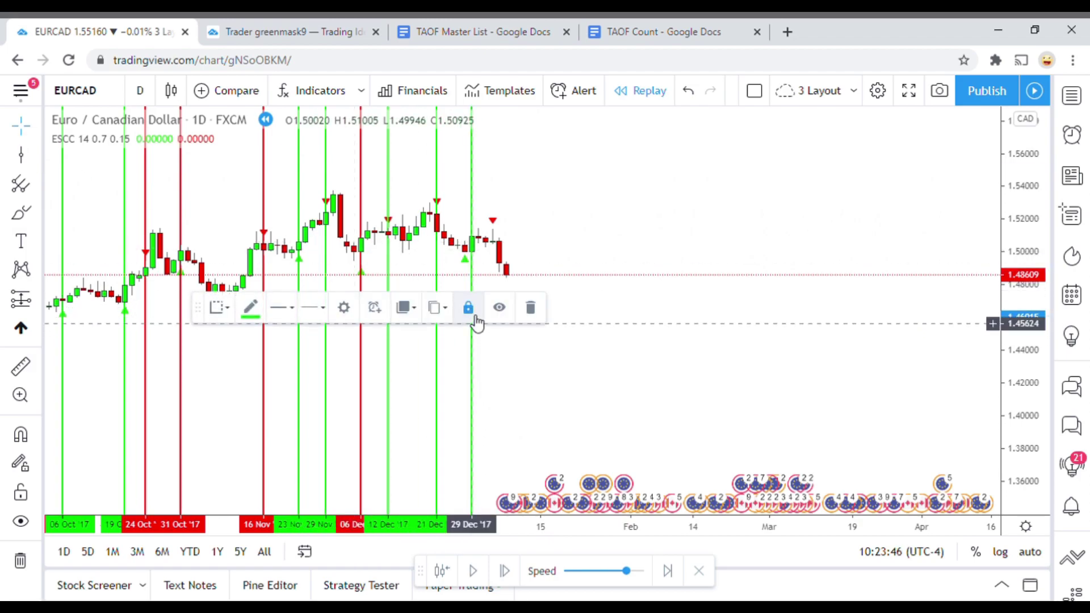
pyautogui.moveTo(474, 355); pyautogui.dragTo(466, 357)
pyautogui.click(587, 403)
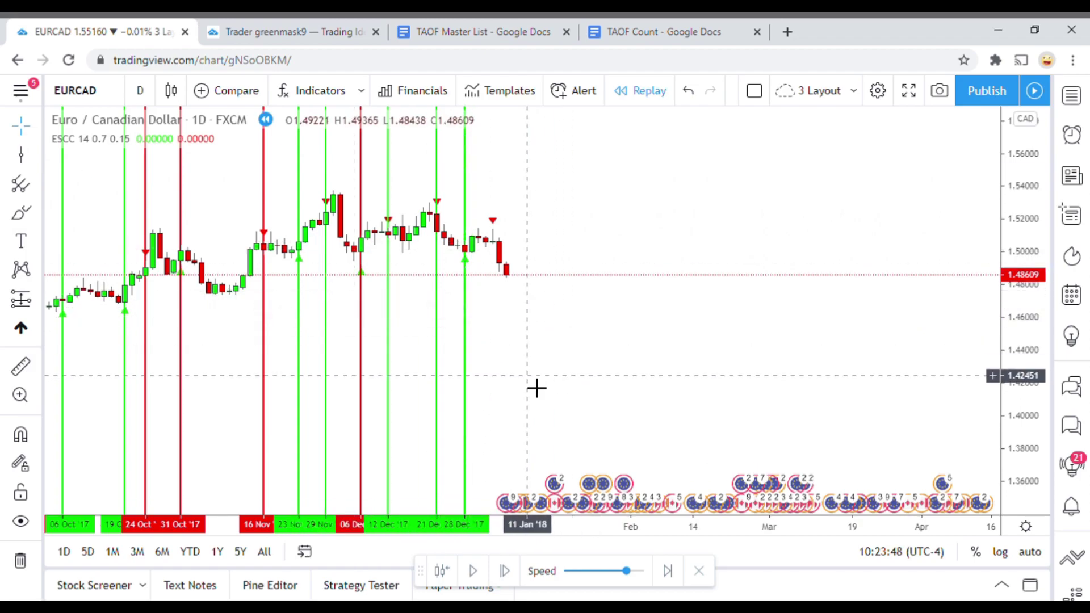
# Zoom out and pan back to show signal lines from late December 2016 through December 2017.
pyautogui.scroll(-5, 751, 423)
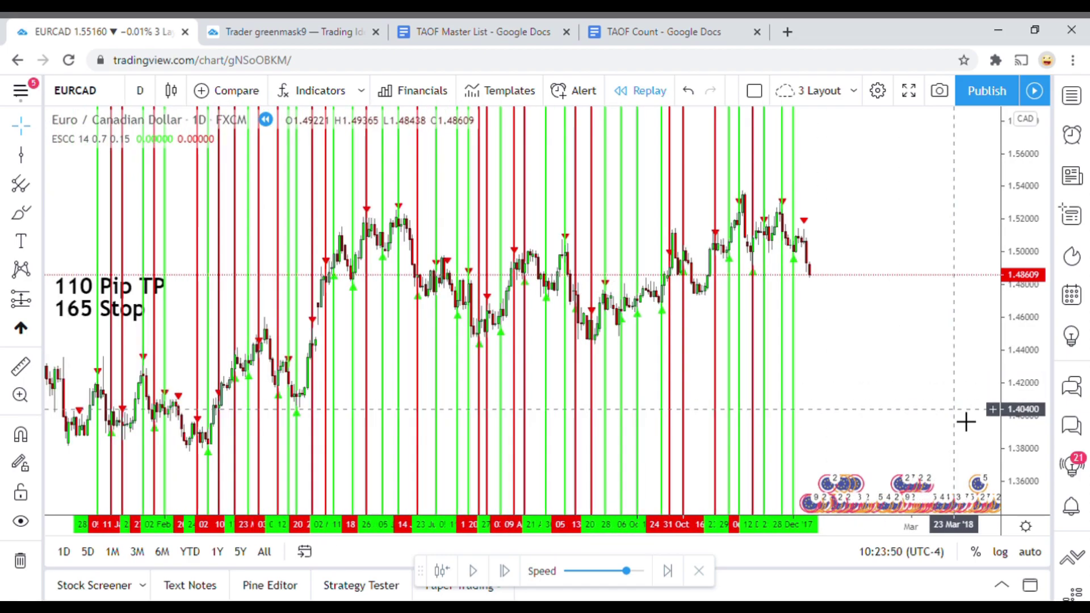
pyautogui.moveTo(896, 401); pyautogui.dragTo(917, 351)
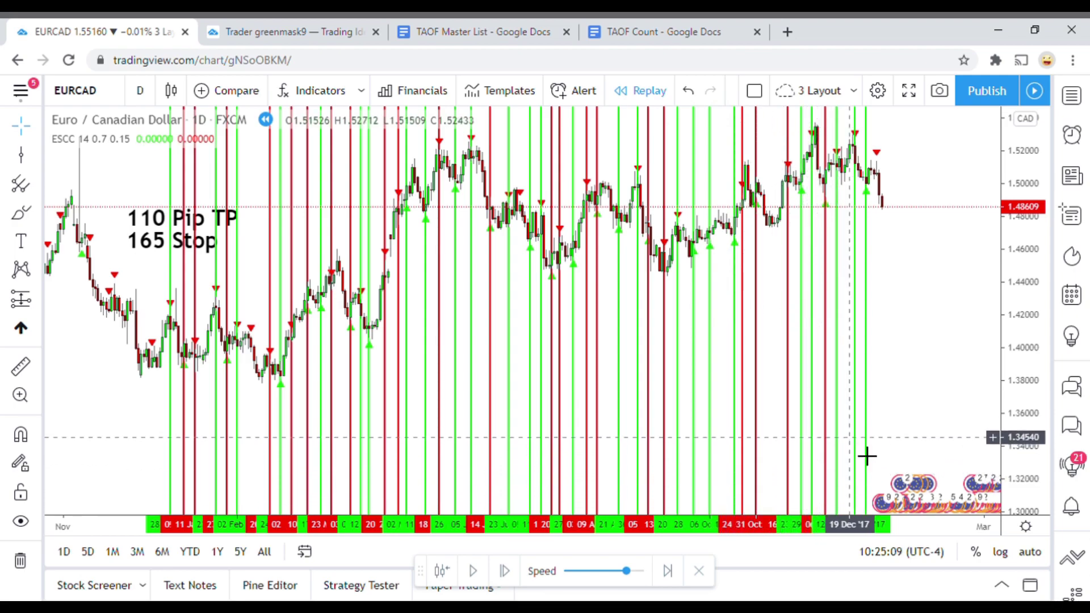
pyautogui.moveTo(1029, 341); pyautogui.dragTo(1032, 383)
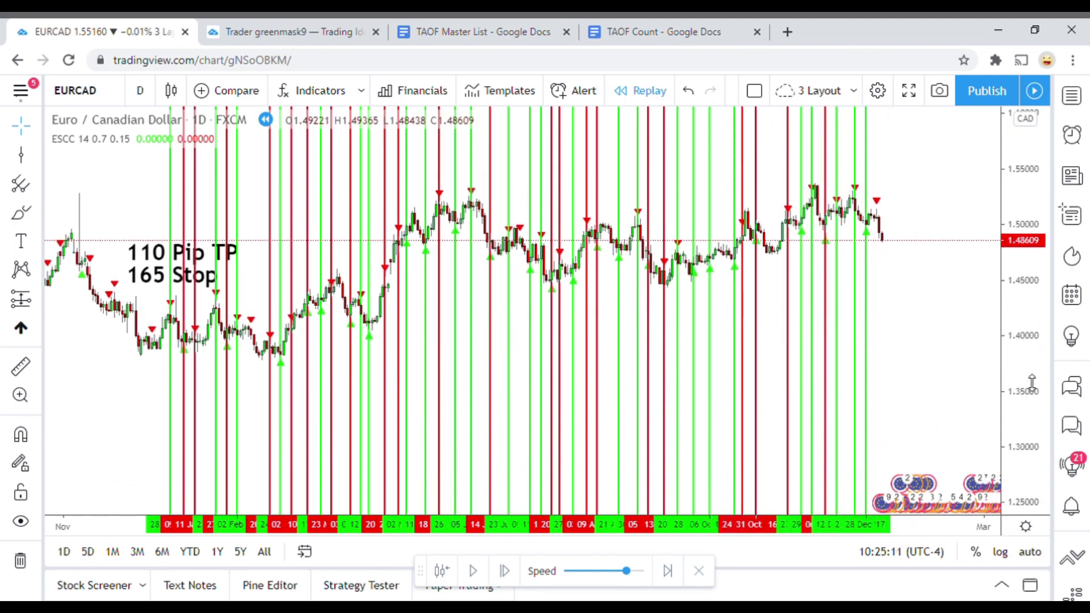